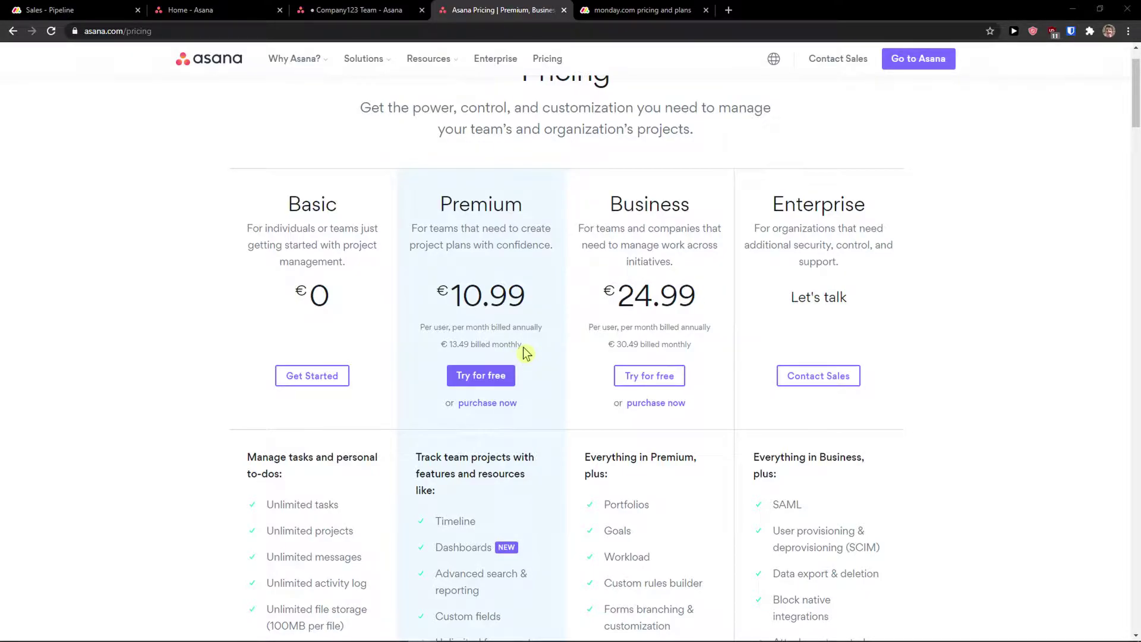
# - Select Asana Premium's '€ 13.49 billed monthly' price, then bring up monday.com's Basic, Standard and Pro pricing
pyautogui.moveTo(524, 348); pyautogui.dragTo(458, 345)
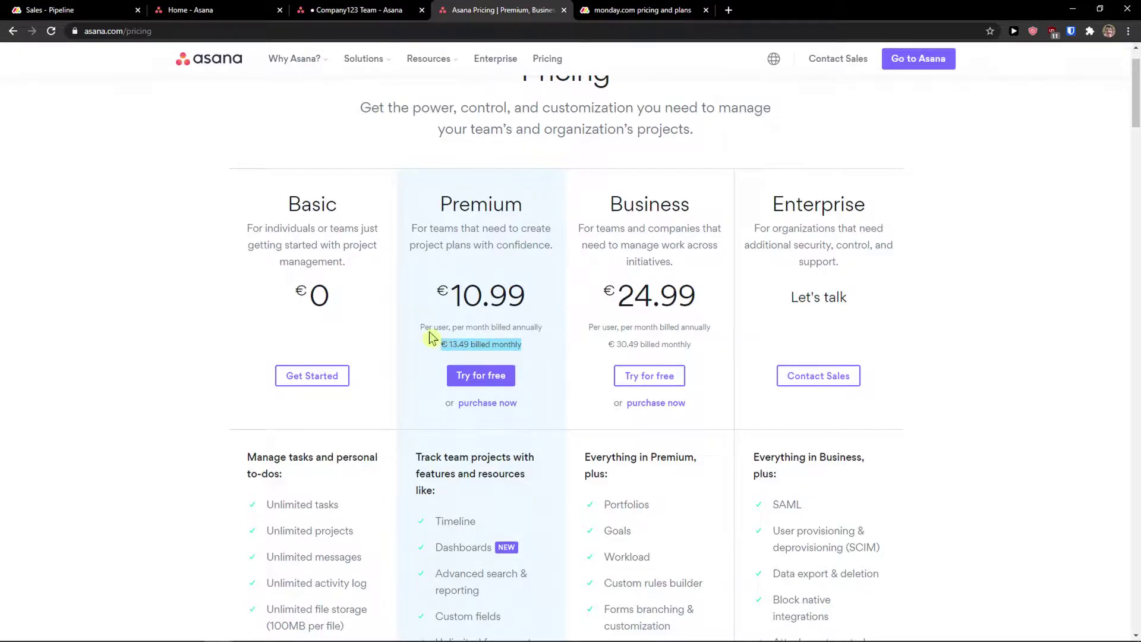
pyautogui.scroll(-1, 420, 352)
pyautogui.scroll(1, 420, 351)
pyautogui.click(617, 10)
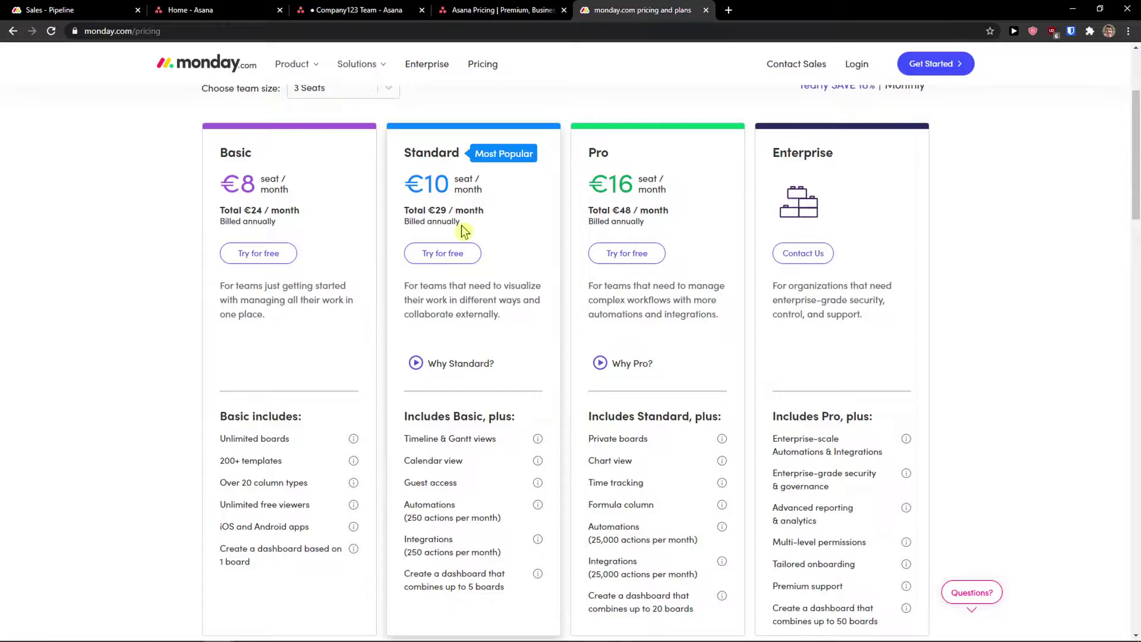
# - Set monday.com's team size to 5 seats to price the plans
pyautogui.scroll(1, 462, 224)
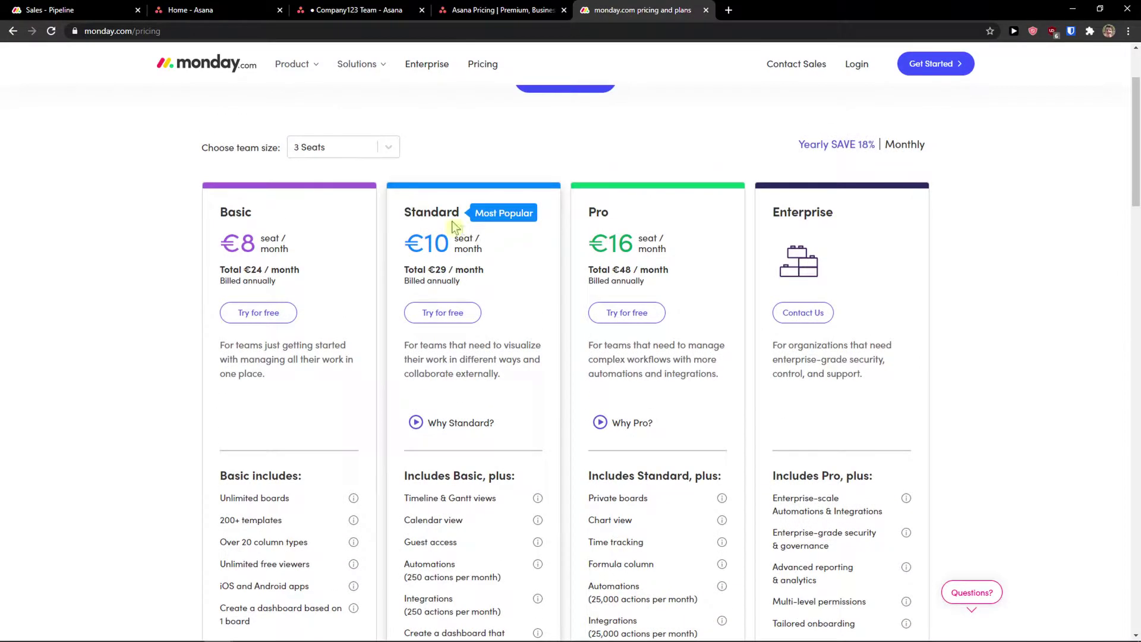
pyautogui.click(387, 148)
pyautogui.click(362, 199)
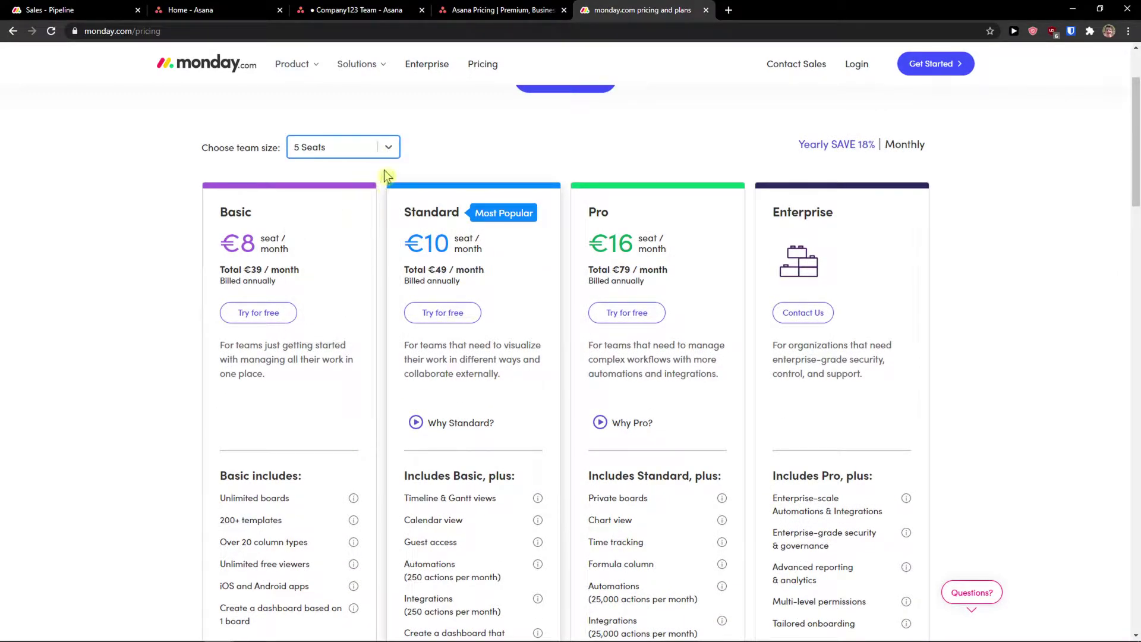
# - Compare against Asana's pricing, then bring up the Sales - Pipeline board's deal-size chart
pyautogui.click(498, 8)
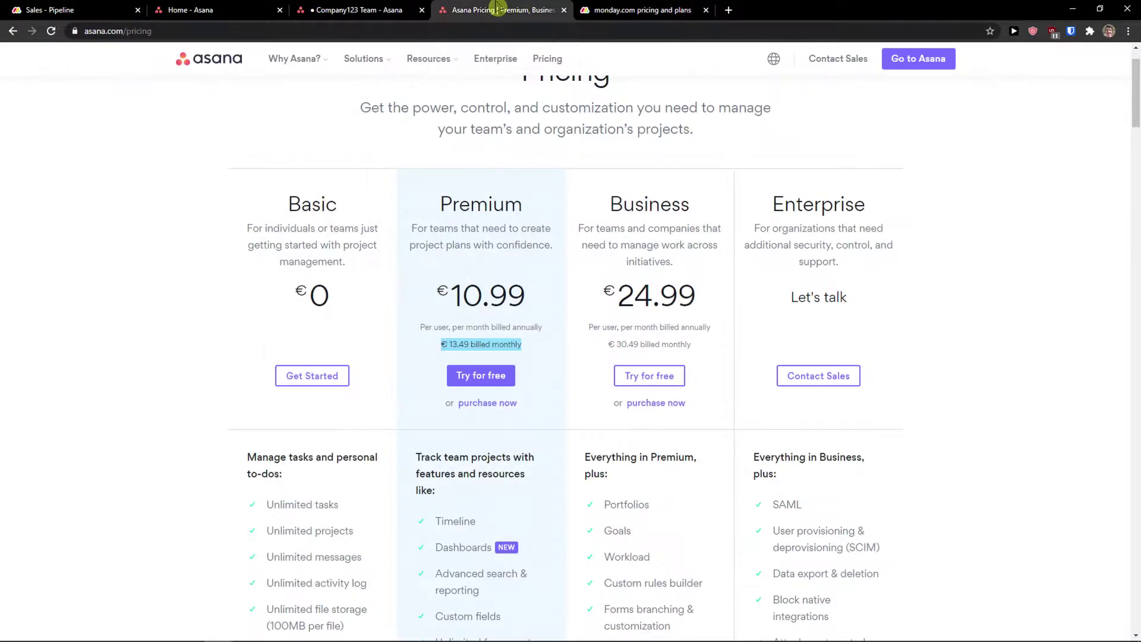
pyautogui.click(654, 7)
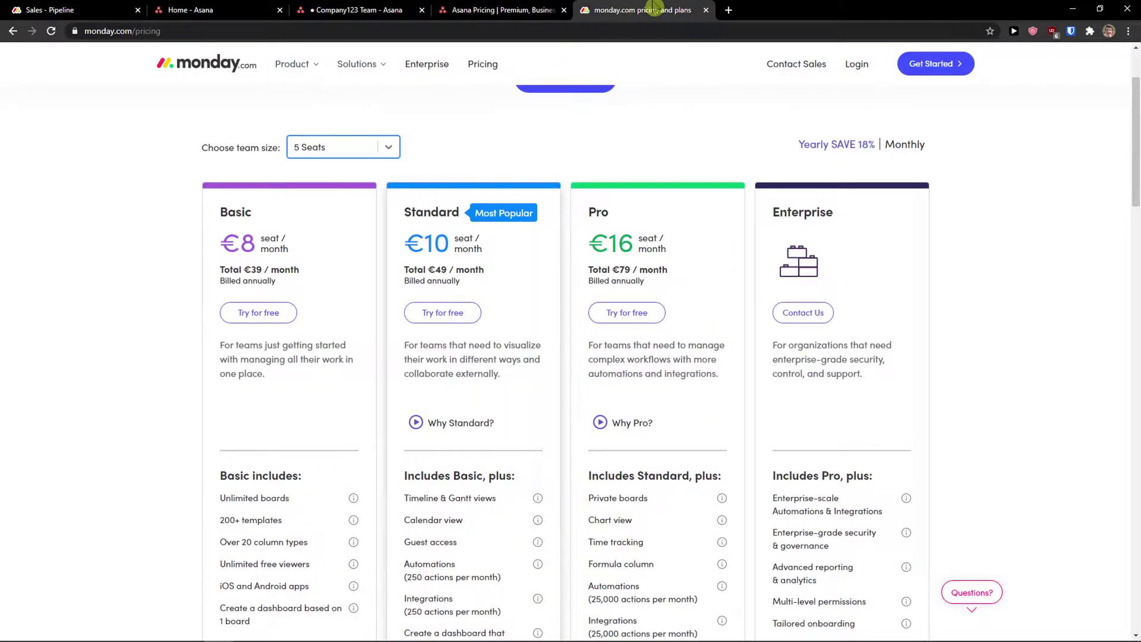
pyautogui.hotkey('ctrl', '1')
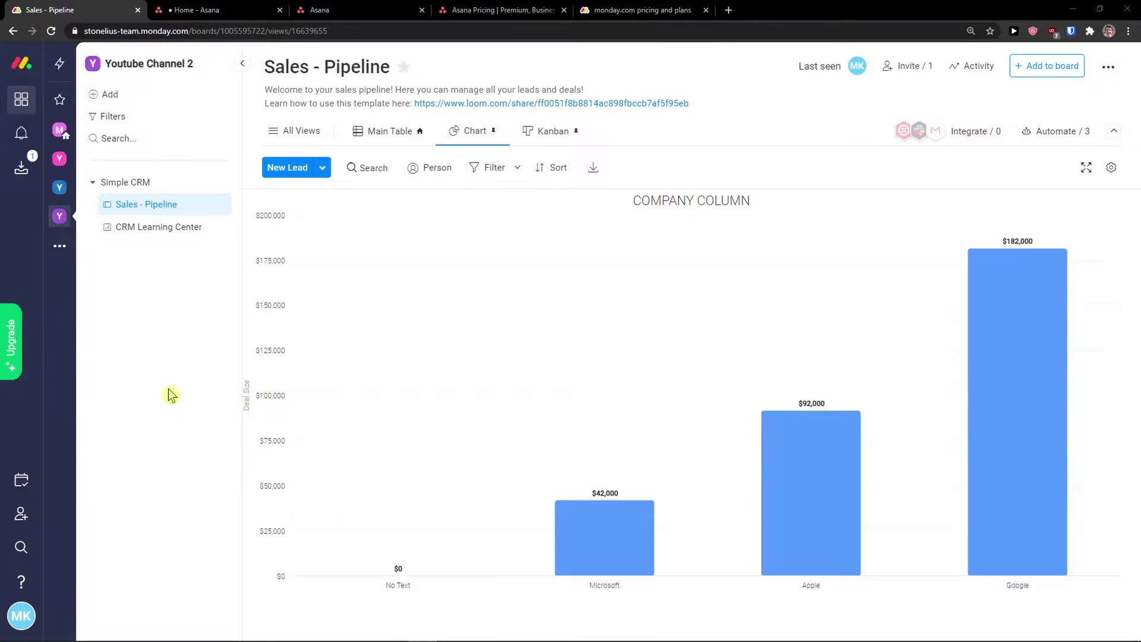
# - Enable dark mode from the monday.com account menu and return to the Sales - Pipeline chart
pyautogui.click(23, 615)
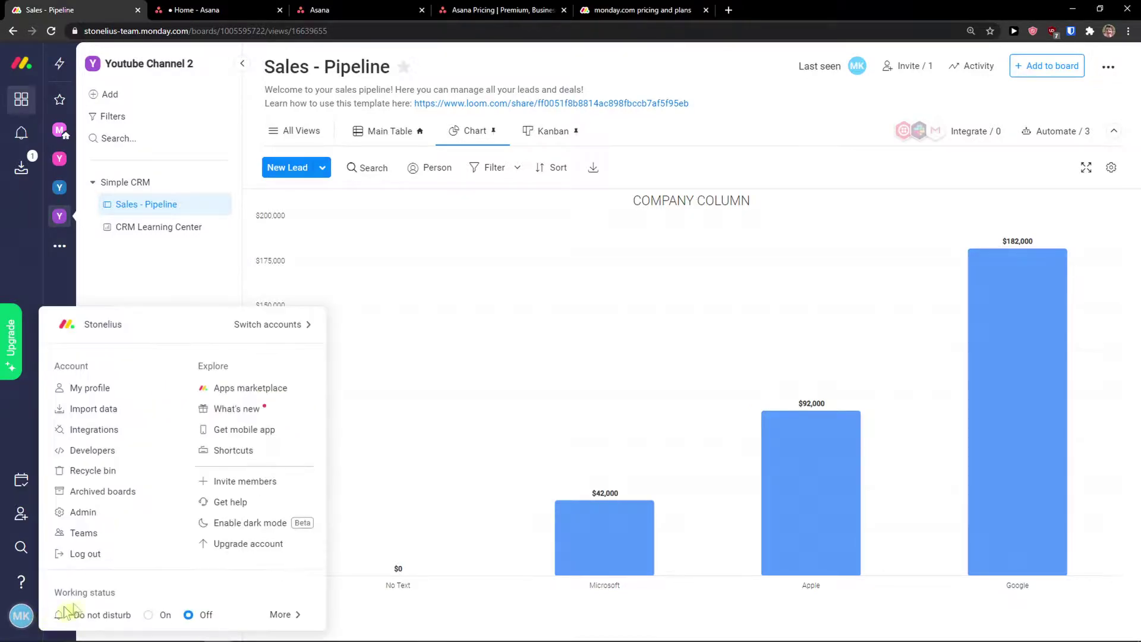
pyautogui.click(228, 525)
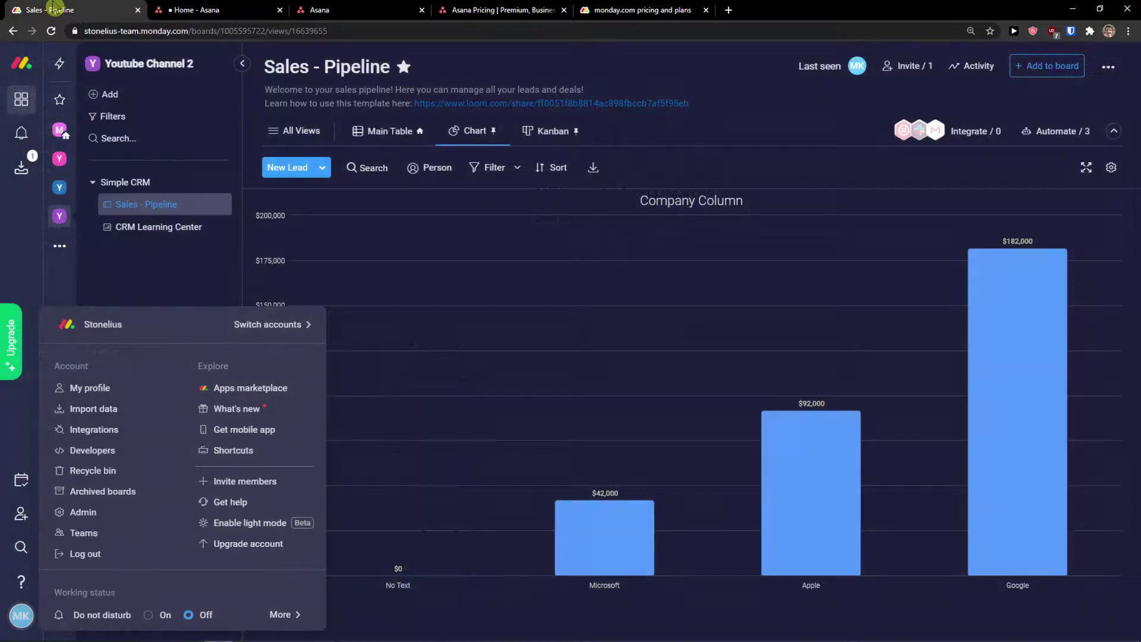
pyautogui.click(53, 10)
pyautogui.click(406, 291)
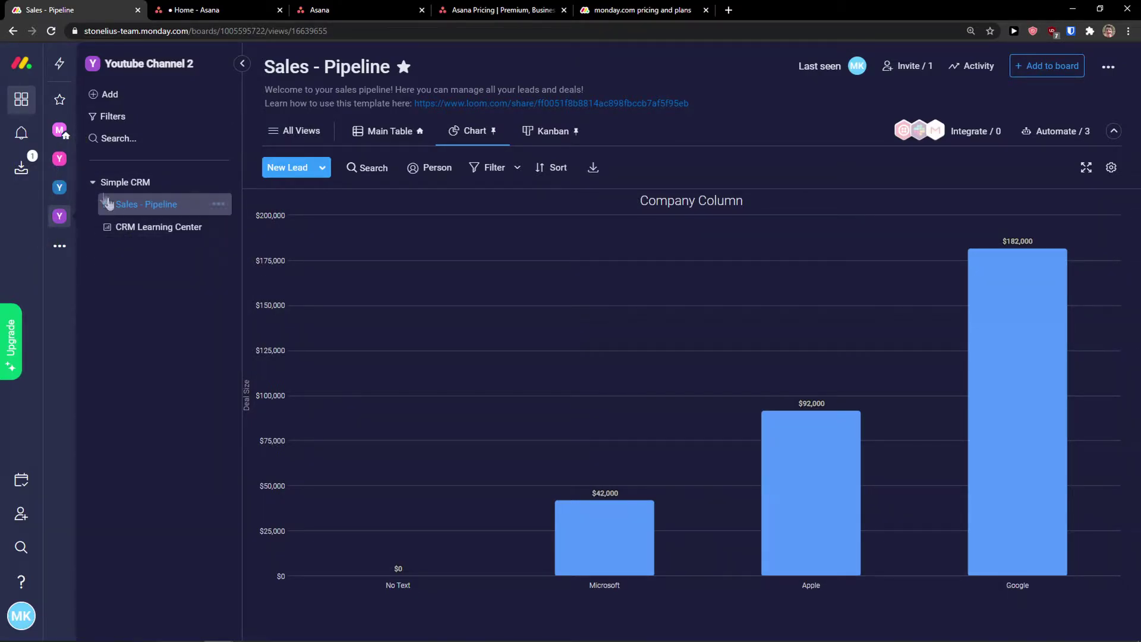
# - Create a new monday.com workspace named 'Youtube Channel 22'
pyautogui.click(59, 248)
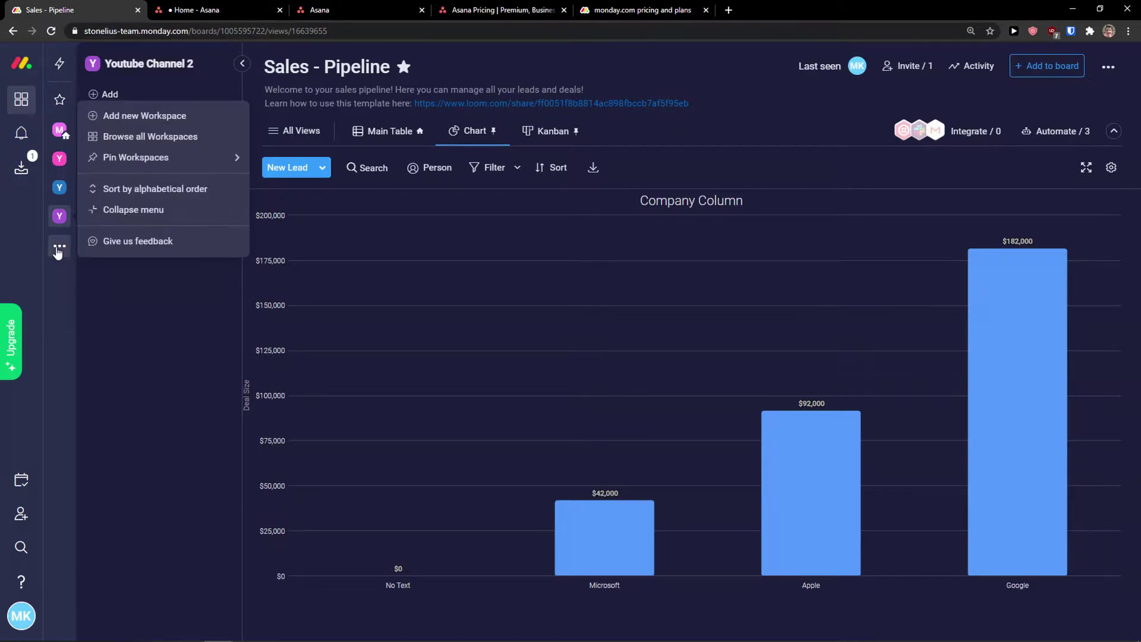
pyautogui.click(59, 248)
pyautogui.click(59, 249)
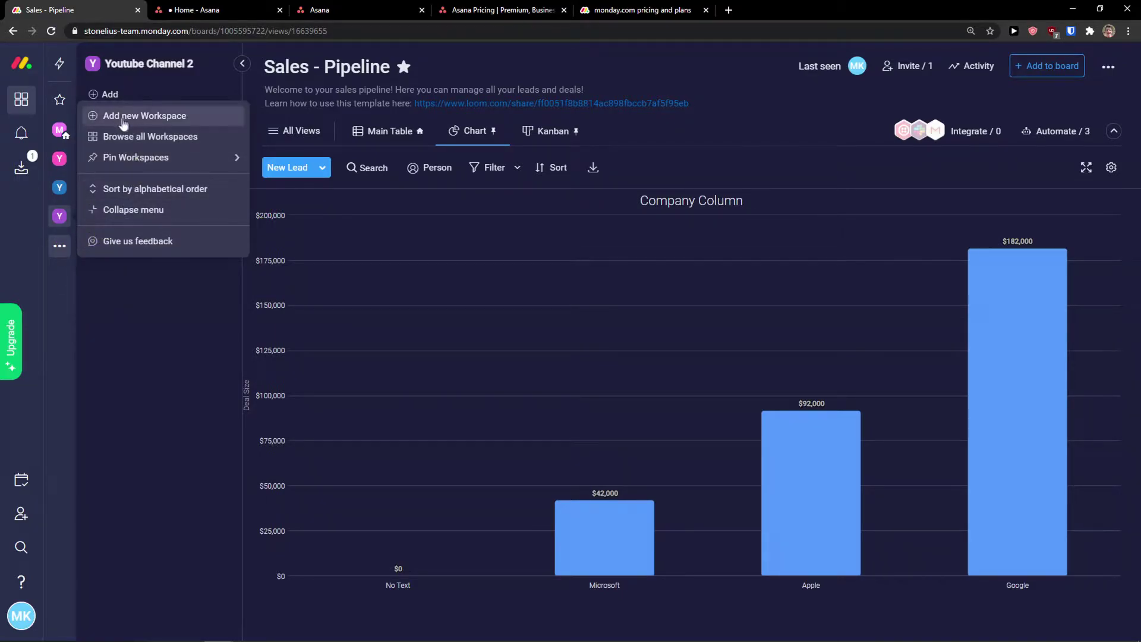
pyautogui.click(122, 117)
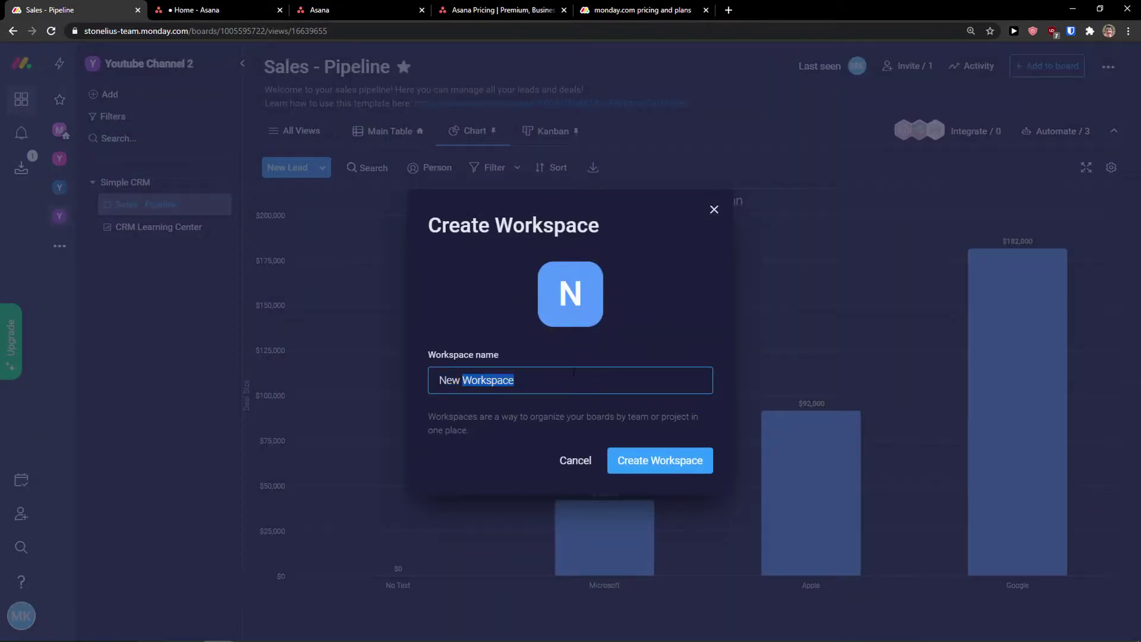
pyautogui.write('Youtu')
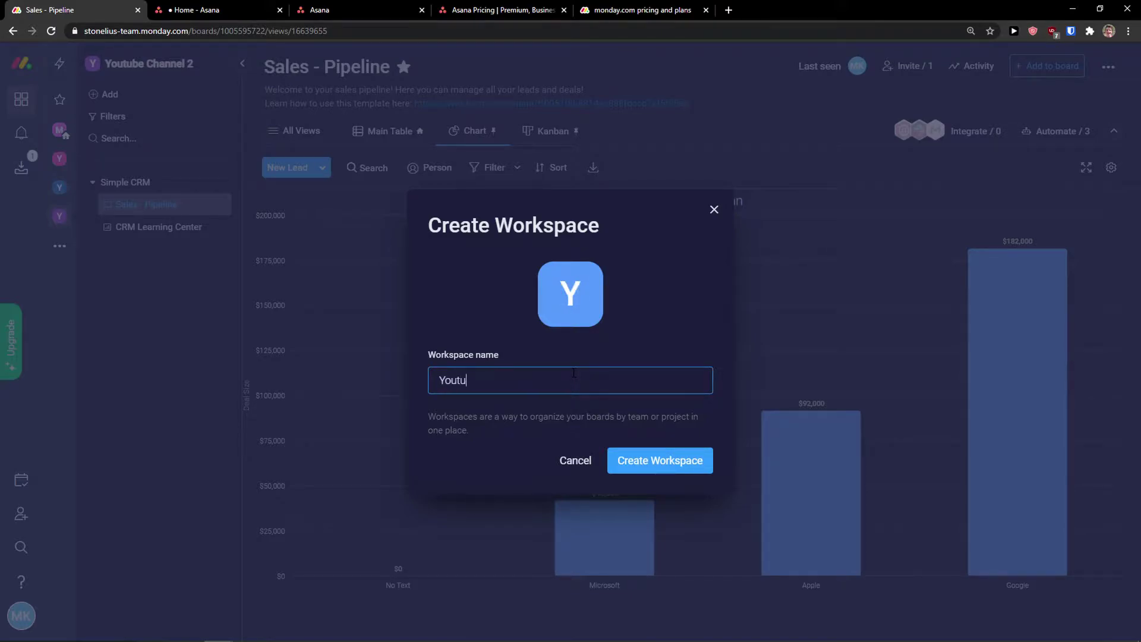
pyautogui.write('be Channel 22')
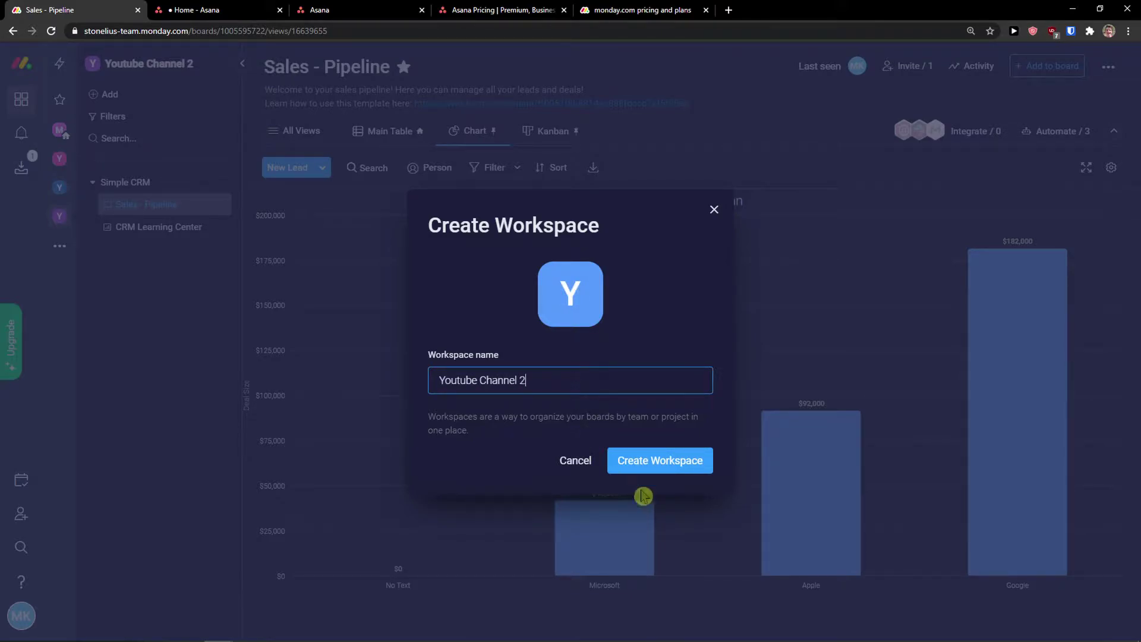
pyautogui.click(664, 469)
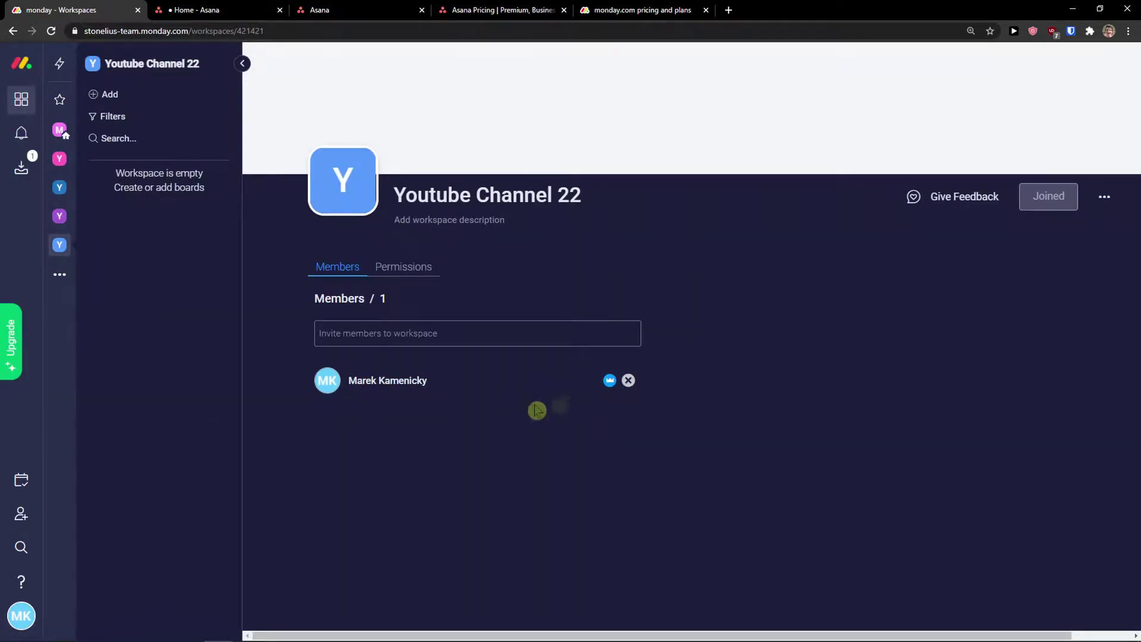
# - Open the full template center via Add > Choose from templates > See More Templates
pyautogui.click(150, 102)
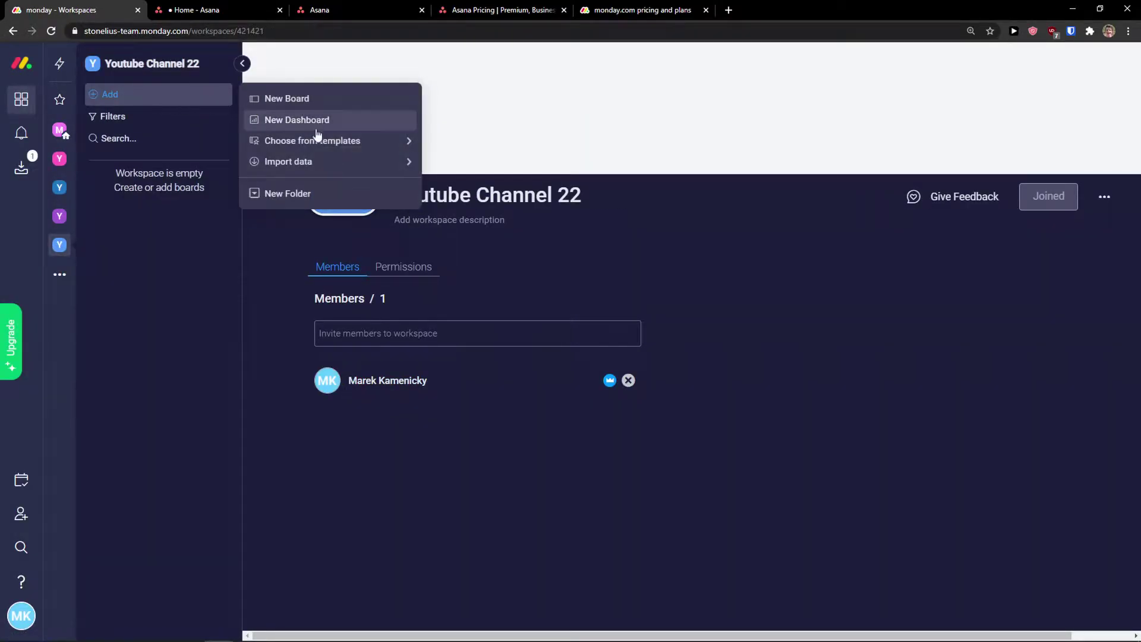
pyautogui.moveTo(316, 141)
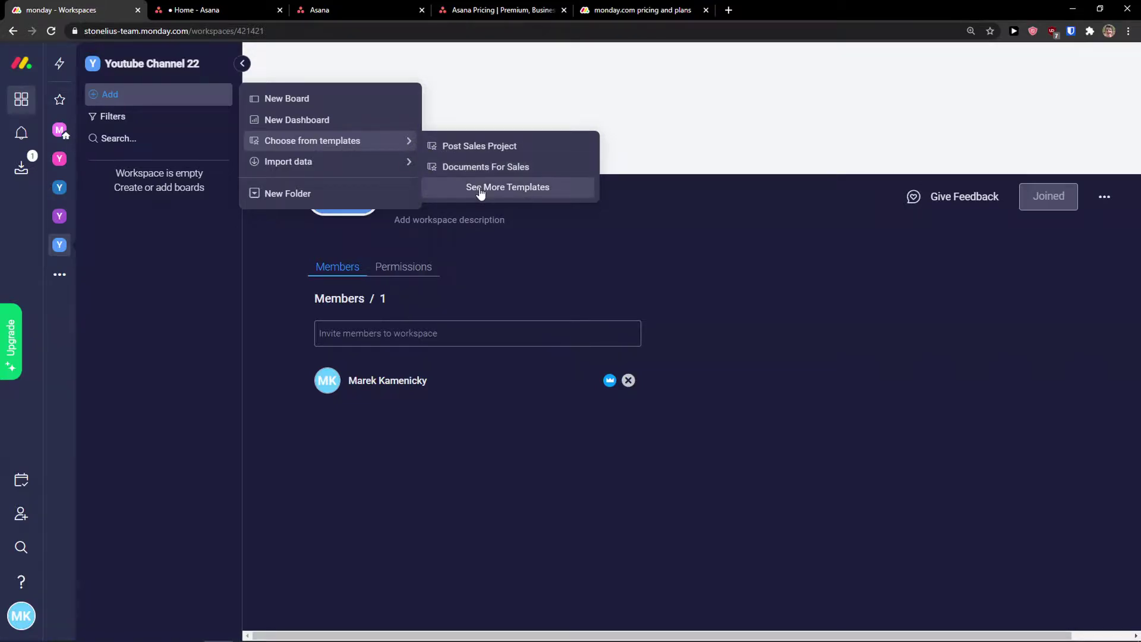
pyautogui.click(504, 186)
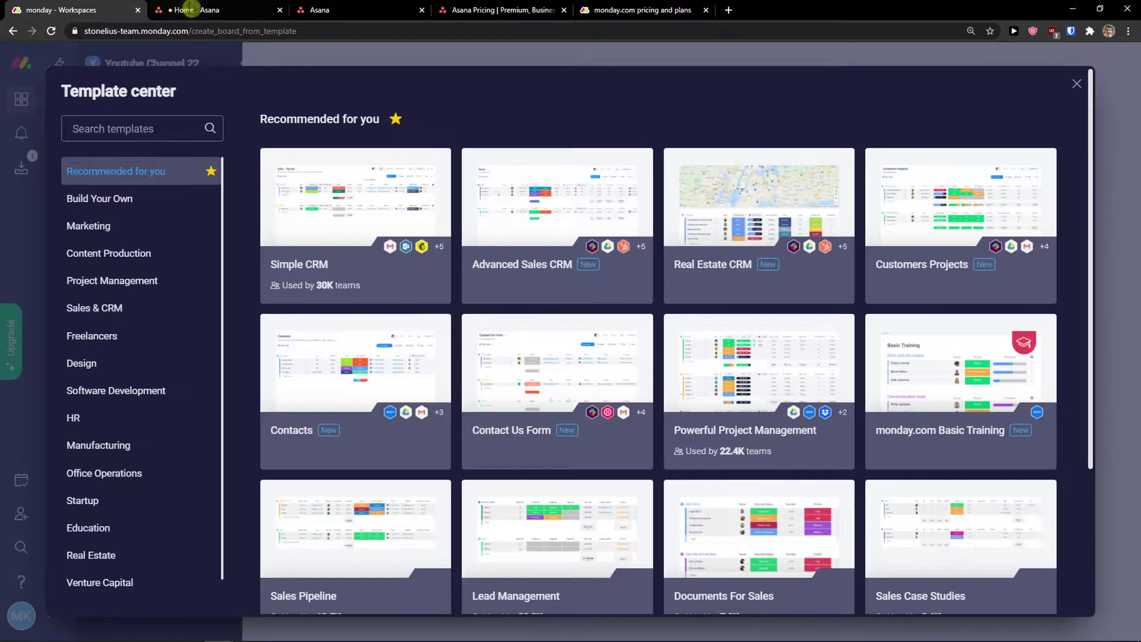
pyautogui.click(188, 9)
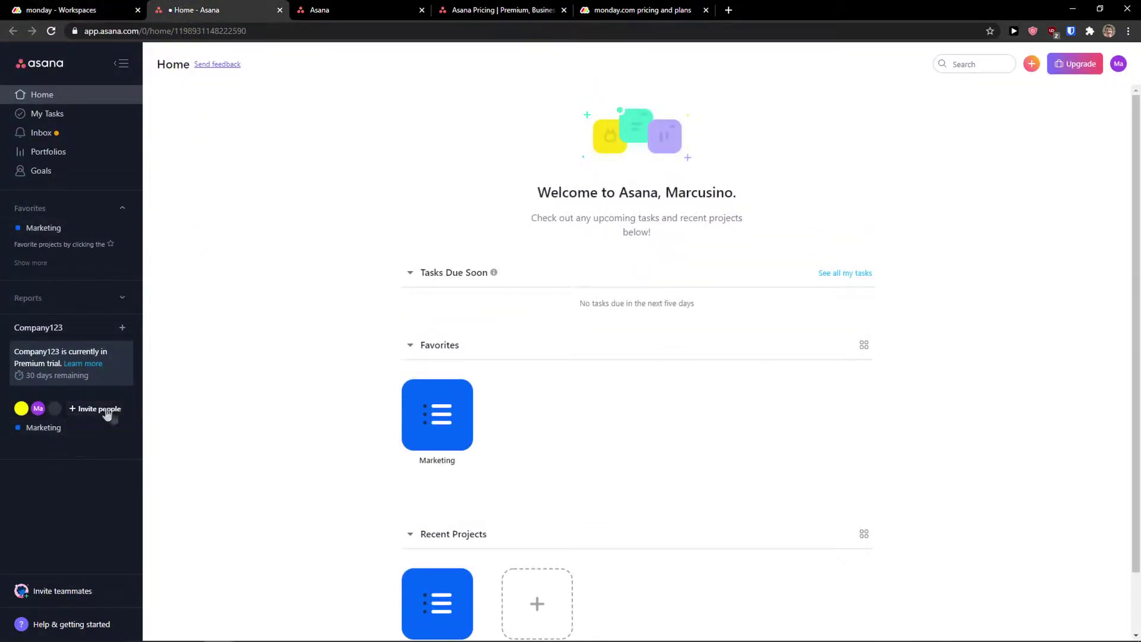
# - Open Company123's 'Use a template' gallery and scroll through templates like Business Plan and Team Brainstorm
pyautogui.scroll(-1, 609, 231)
pyautogui.scroll(1, 609, 231)
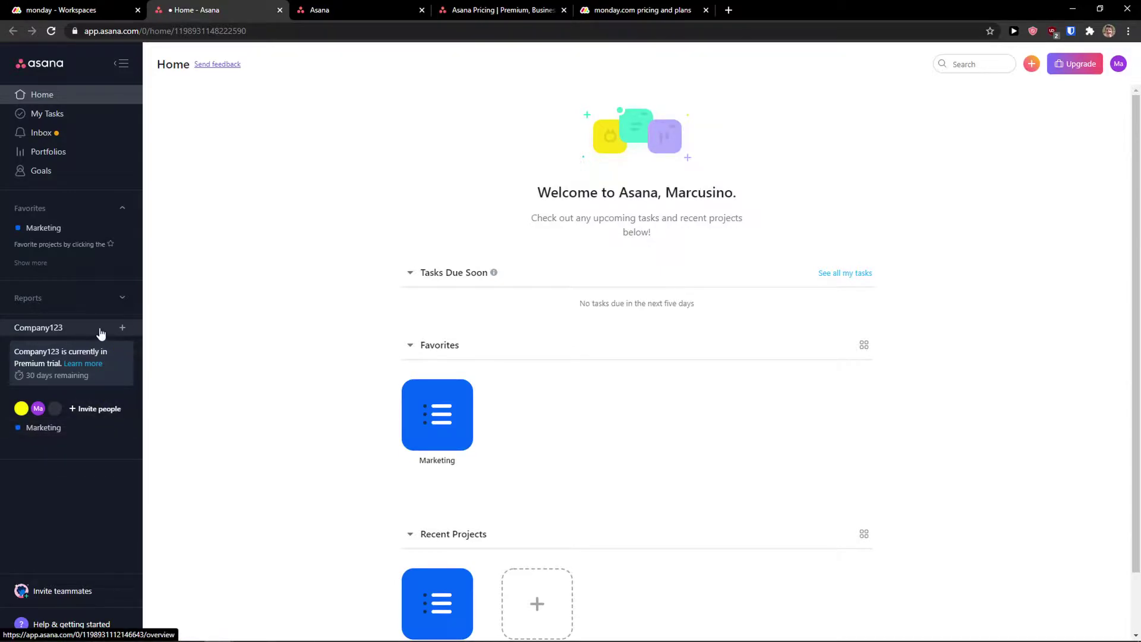
pyautogui.click(123, 327)
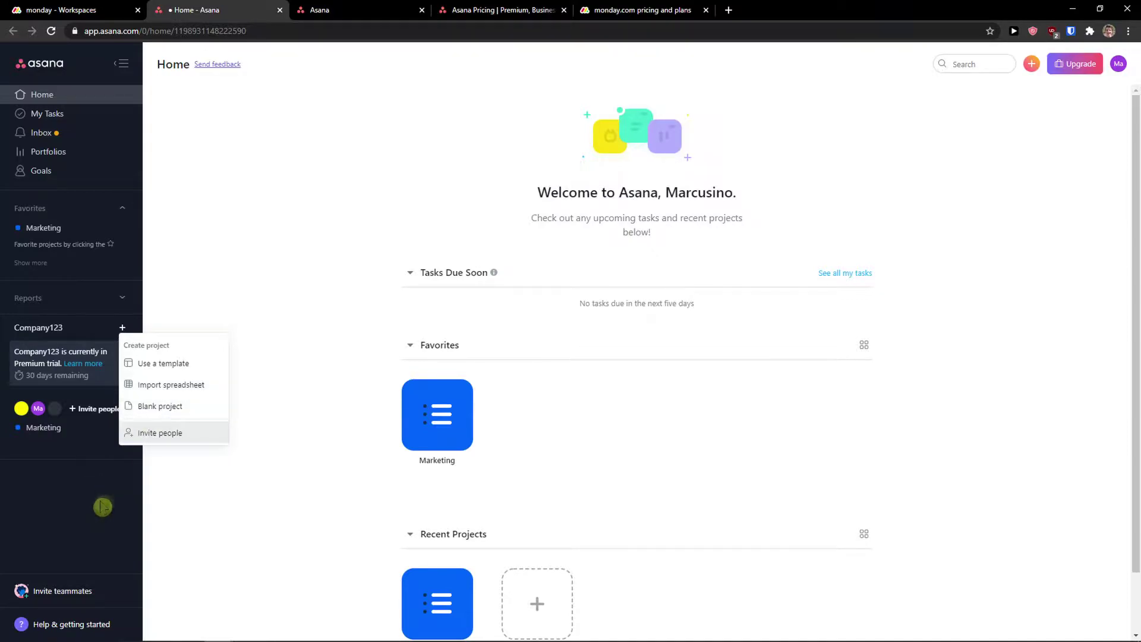
pyautogui.click(156, 375)
pyautogui.scroll(-1, 301, 327)
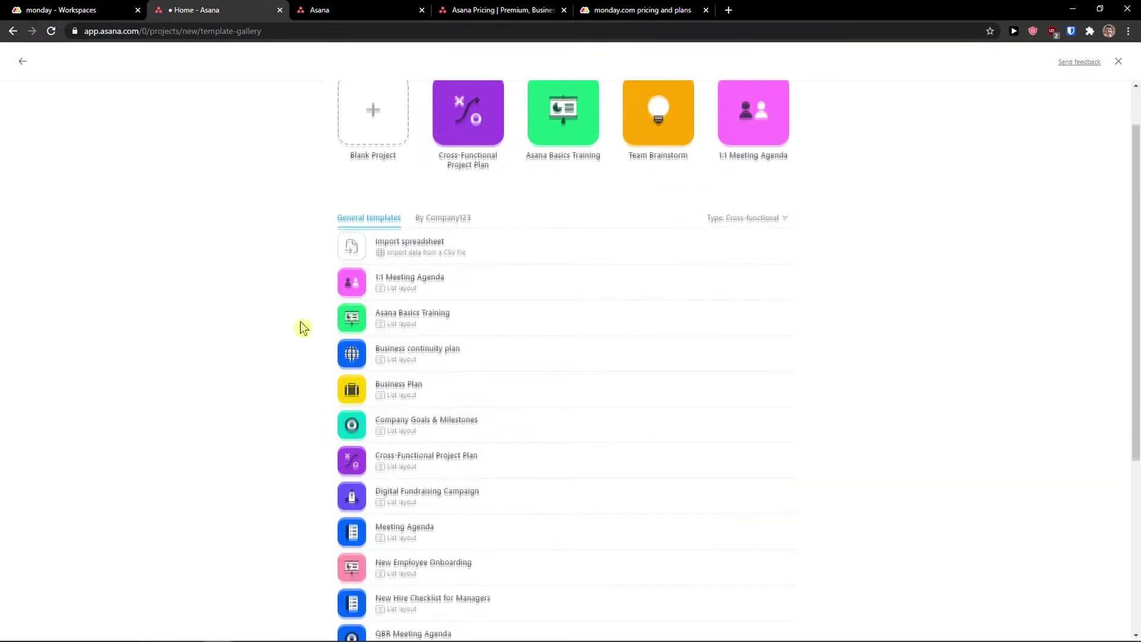
pyautogui.scroll(1, 301, 327)
pyautogui.scroll(-1, 304, 324)
pyautogui.scroll(-1, 464, 253)
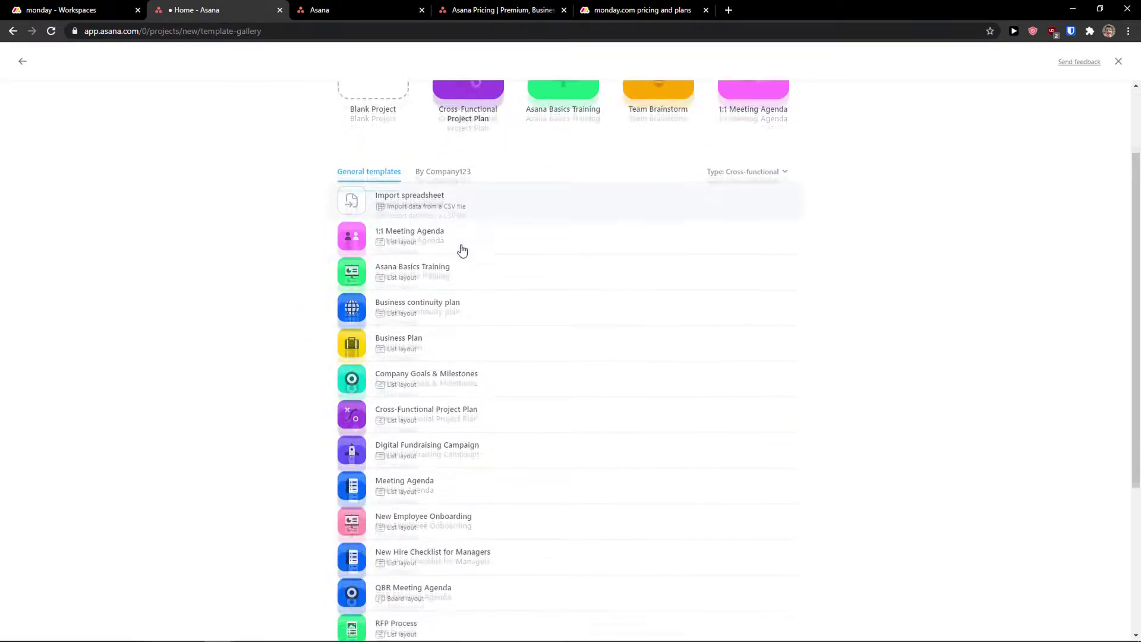
pyautogui.scroll(-4, 464, 250)
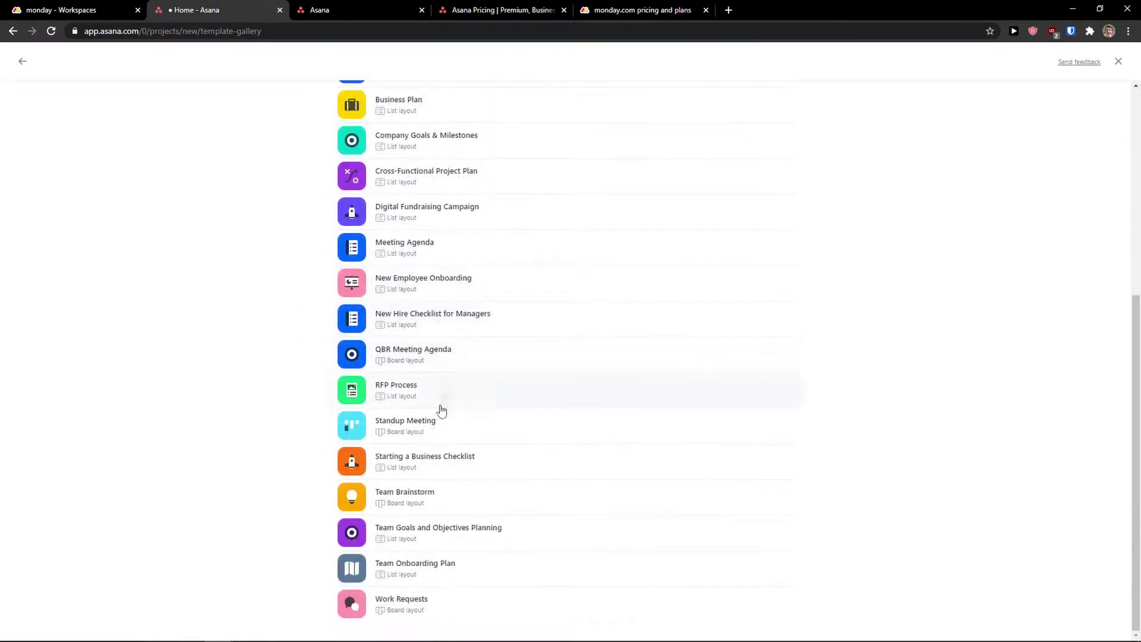
pyautogui.scroll(5, 440, 417)
pyautogui.scroll(1, 672, 339)
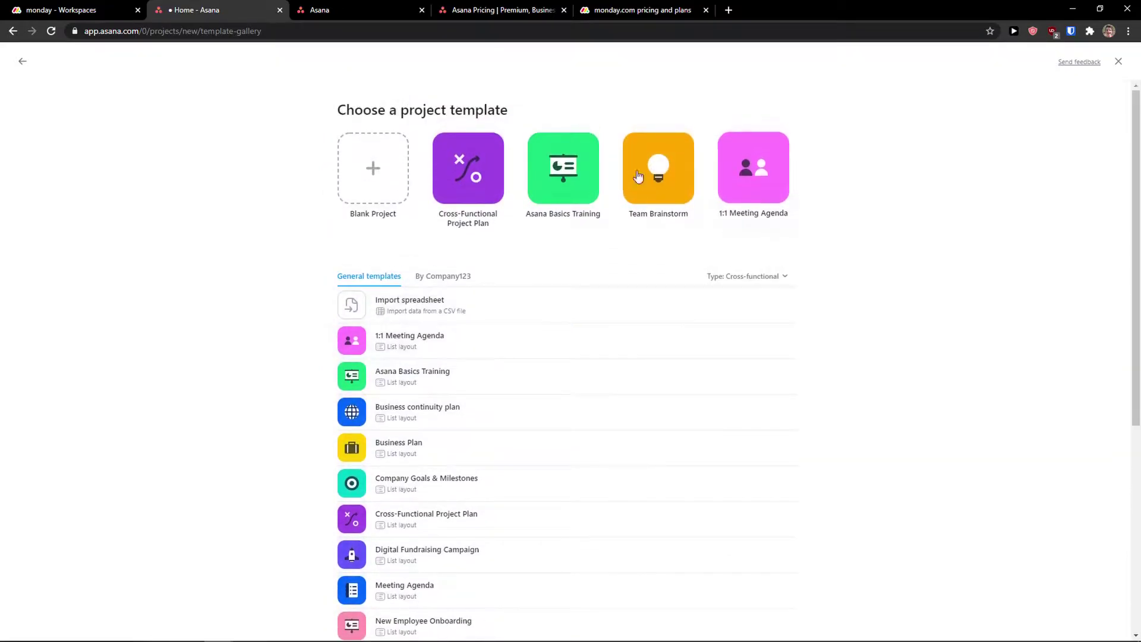
# - Browse monday.com's Content Production, Design, HR and Startup board template categories
pyautogui.click(107, 10)
pyautogui.scroll(-2, 397, 278)
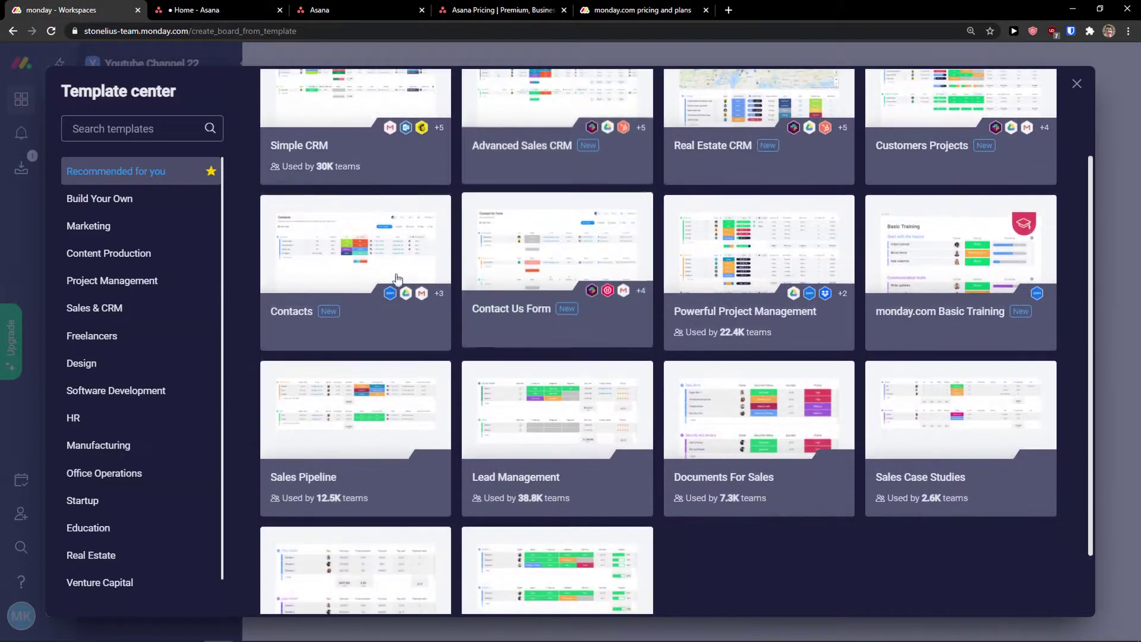
pyautogui.click(151, 255)
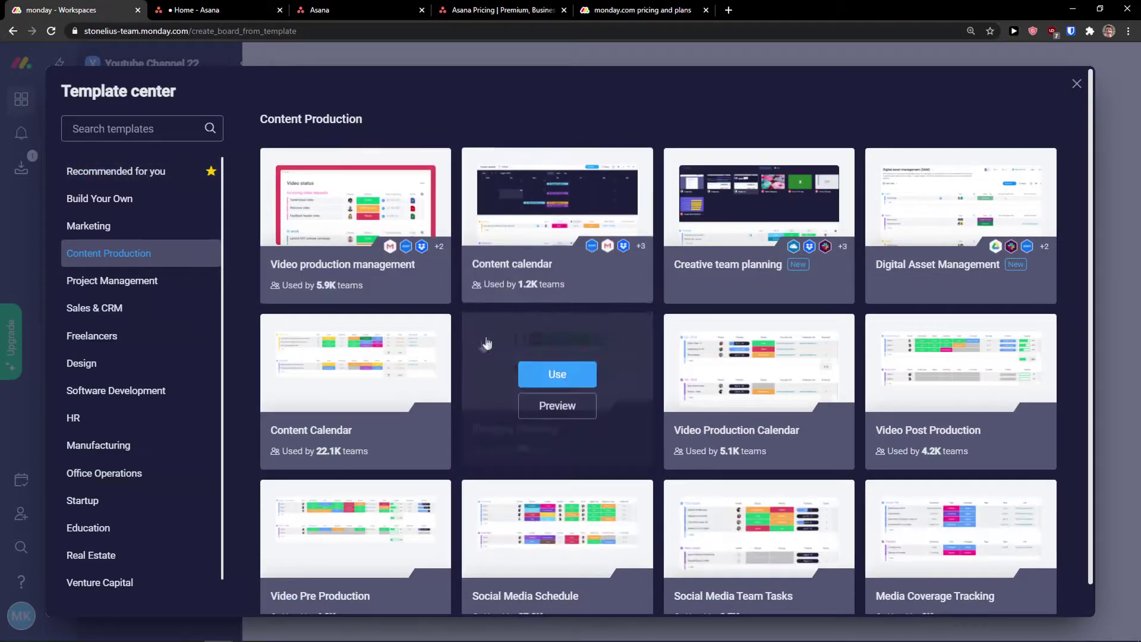
pyautogui.scroll(-10, 486, 343)
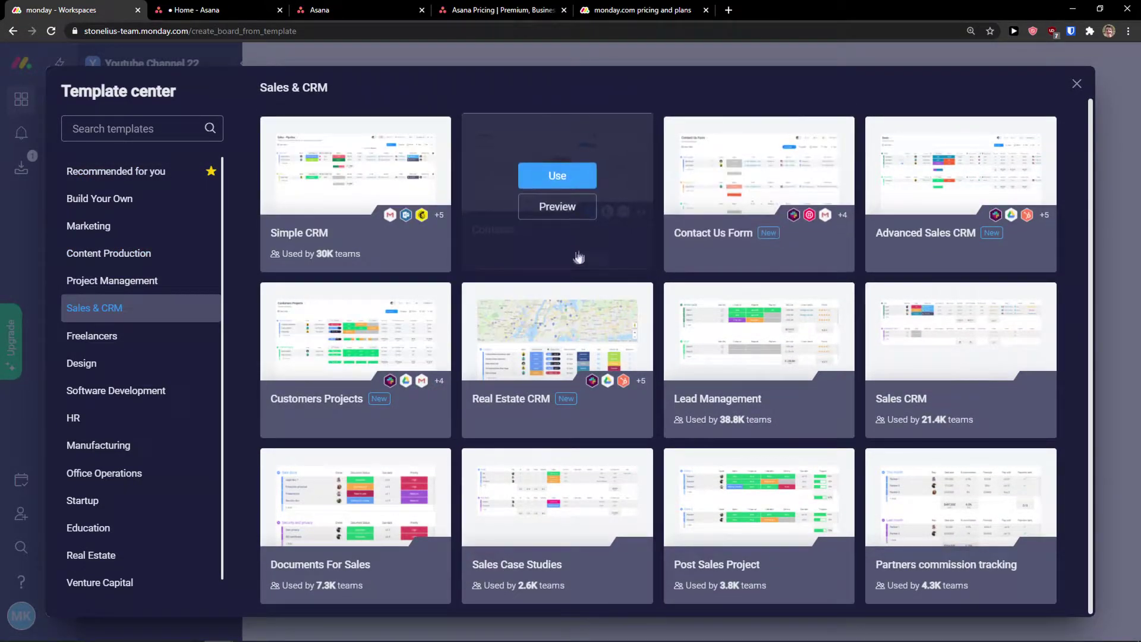
pyautogui.click(104, 364)
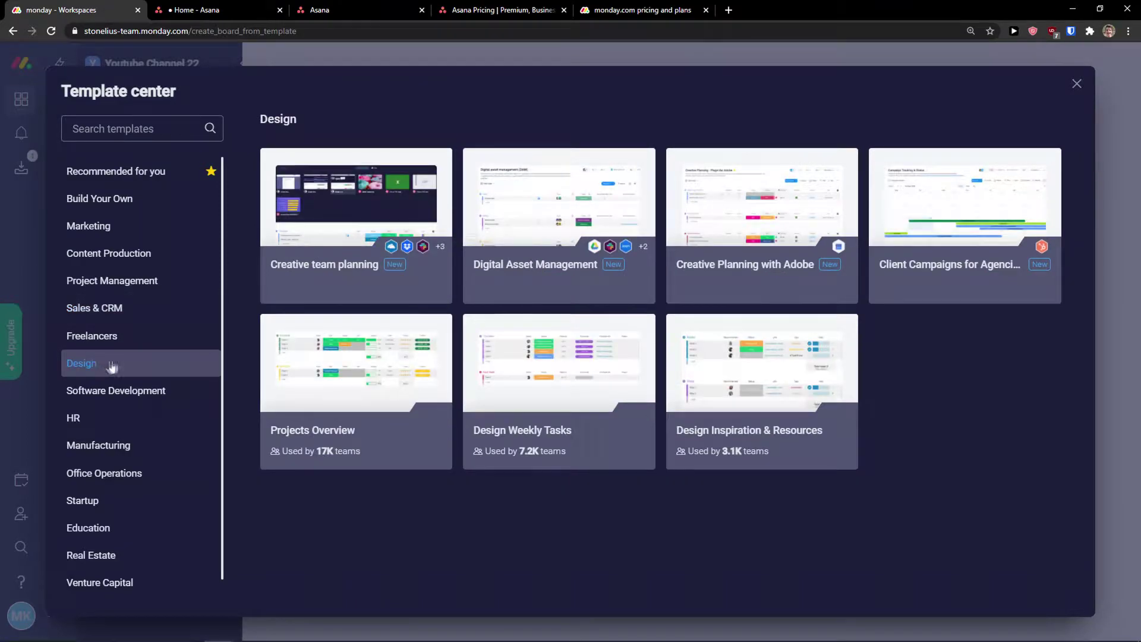
pyautogui.click(124, 419)
pyautogui.scroll(-1, 128, 422)
pyautogui.click(113, 475)
# - Preview the Starting a Business Checklist template in Asana's project template gallery
pyautogui.click(254, 8)
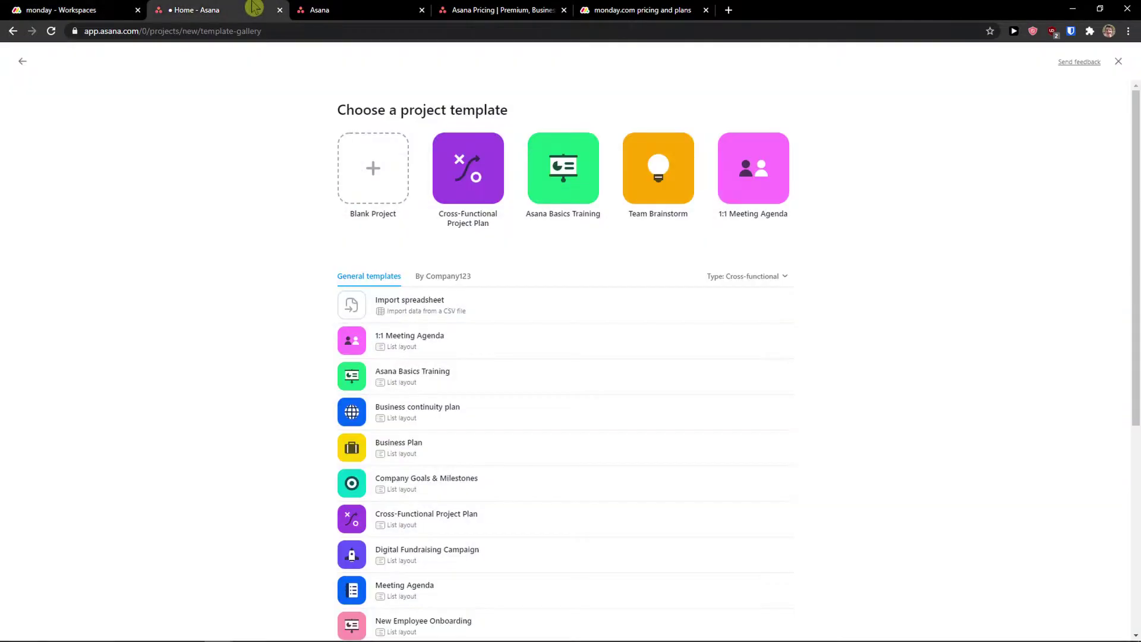
pyautogui.scroll(-1, 454, 283)
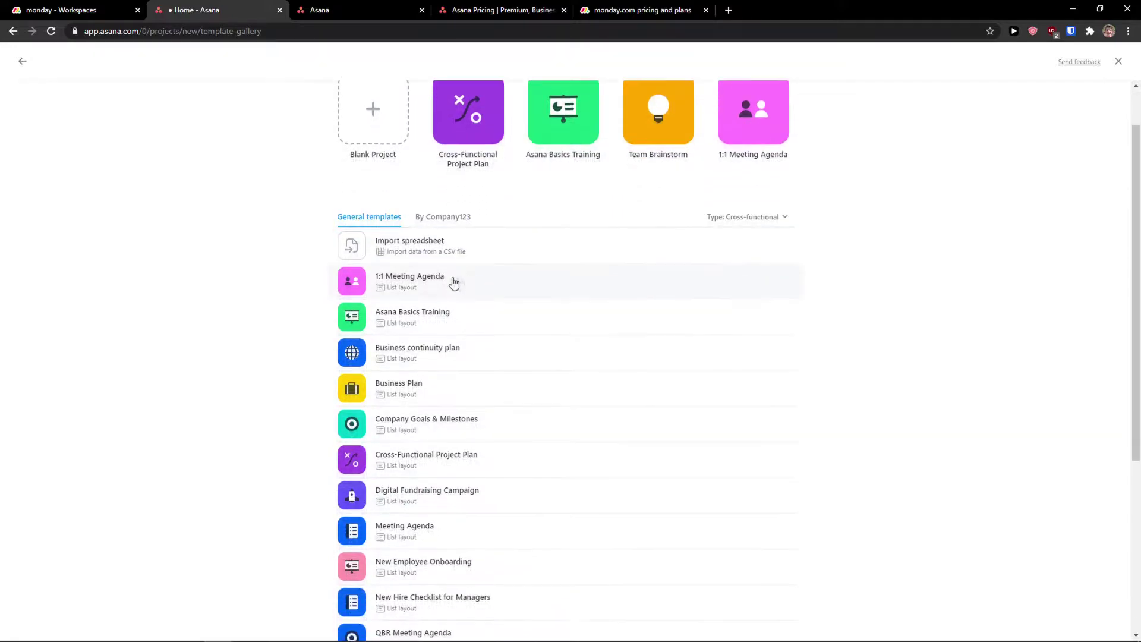
pyautogui.scroll(-5, 476, 250)
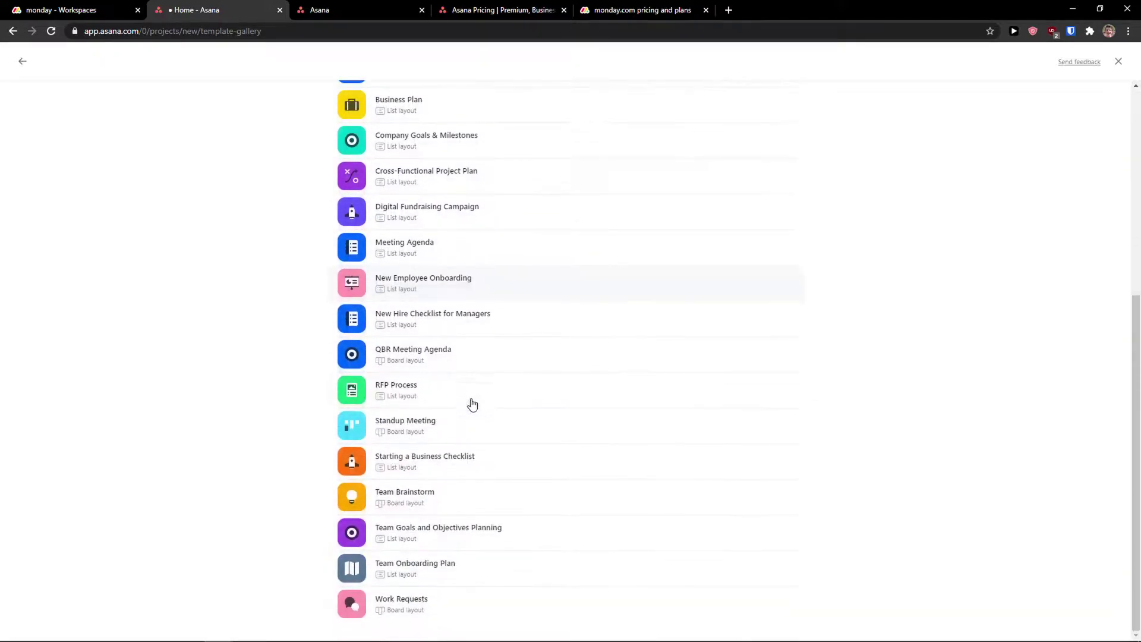
pyautogui.click(507, 467)
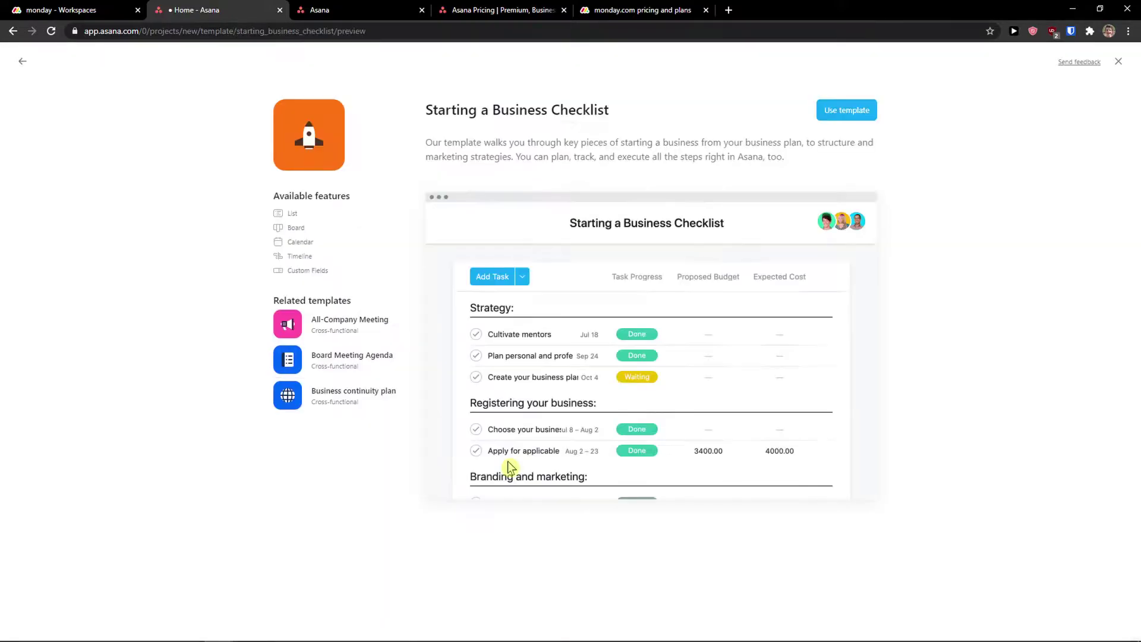
pyautogui.click(24, 59)
pyautogui.scroll(-5, 462, 377)
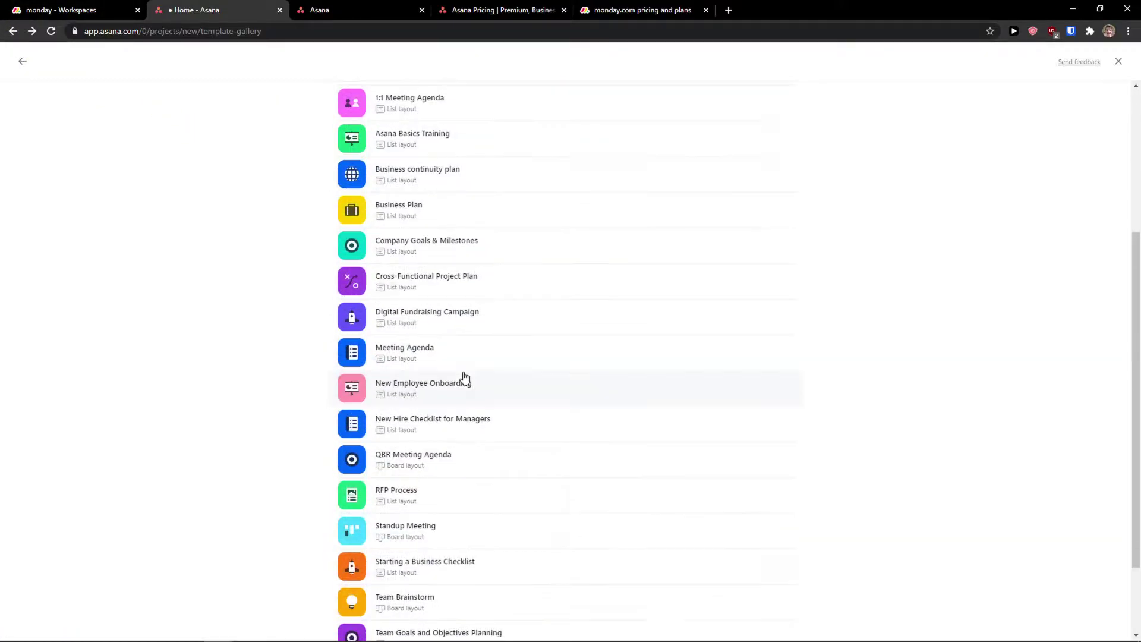
pyautogui.click(479, 569)
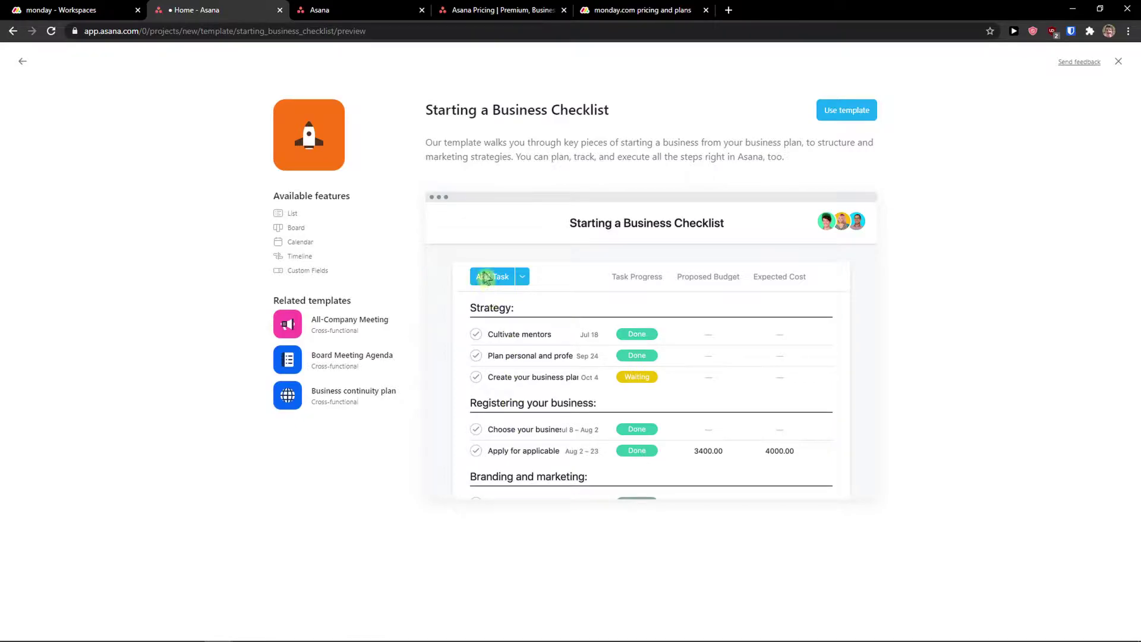
pyautogui.click(25, 63)
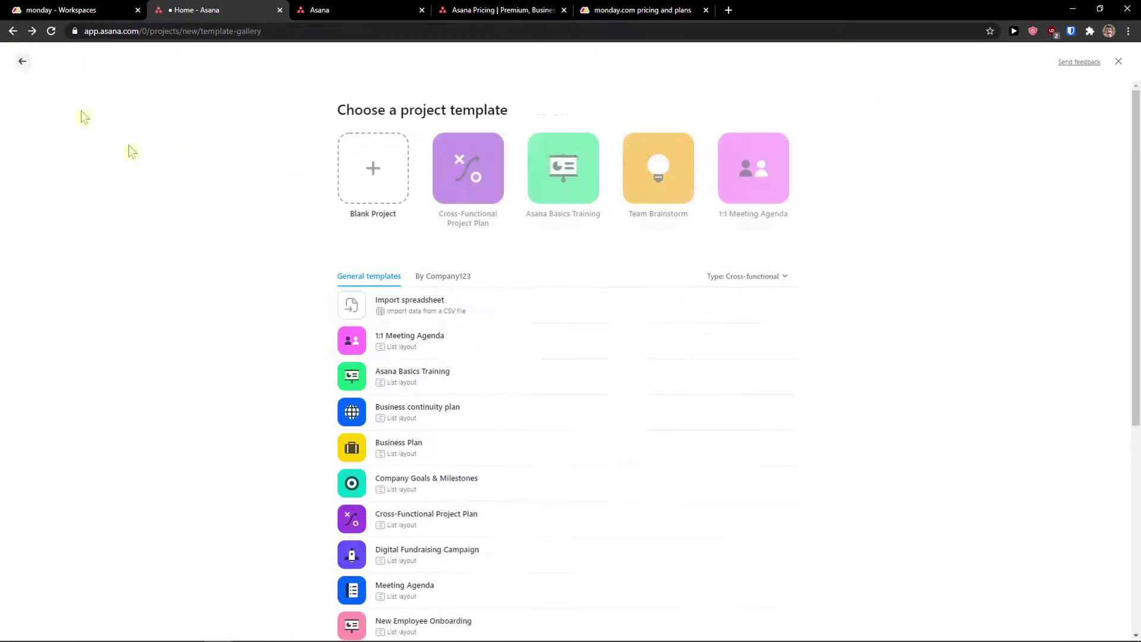
pyautogui.scroll(-5, 472, 553)
# - Create a Team Brainstorm project from the Team Brainstorm template
pyautogui.click(515, 502)
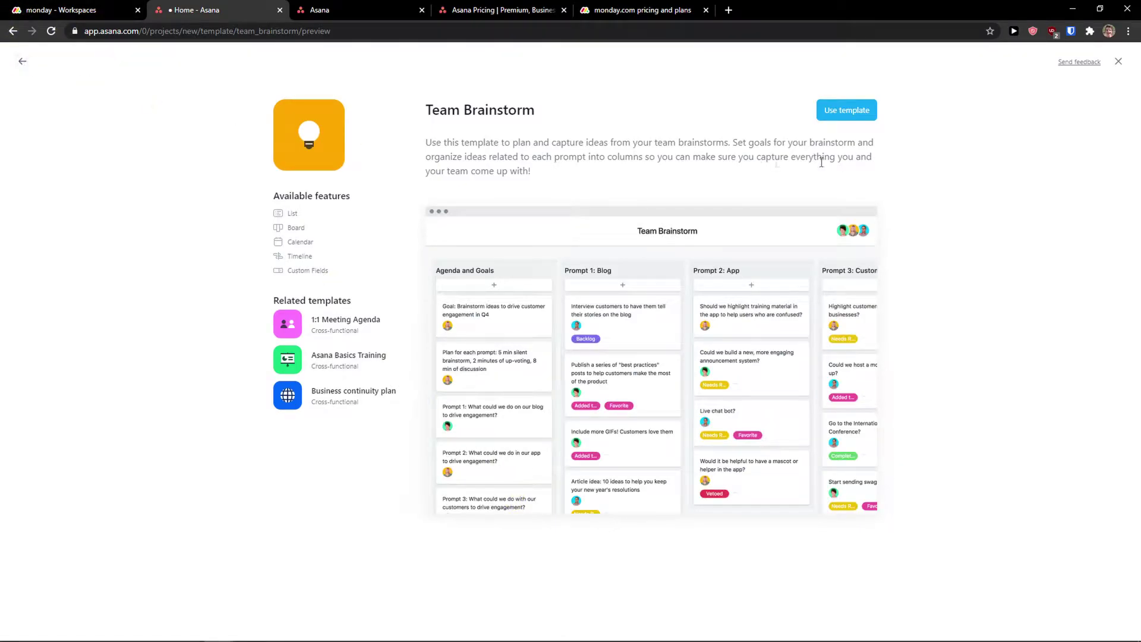
pyautogui.click(856, 112)
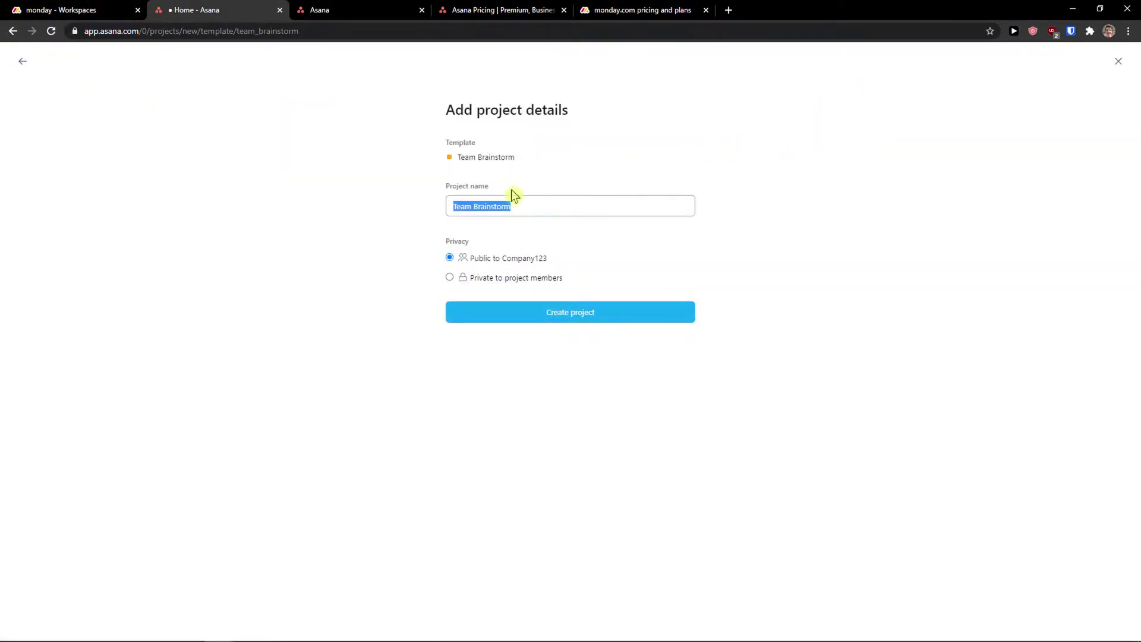
pyautogui.doubleClick(521, 203)
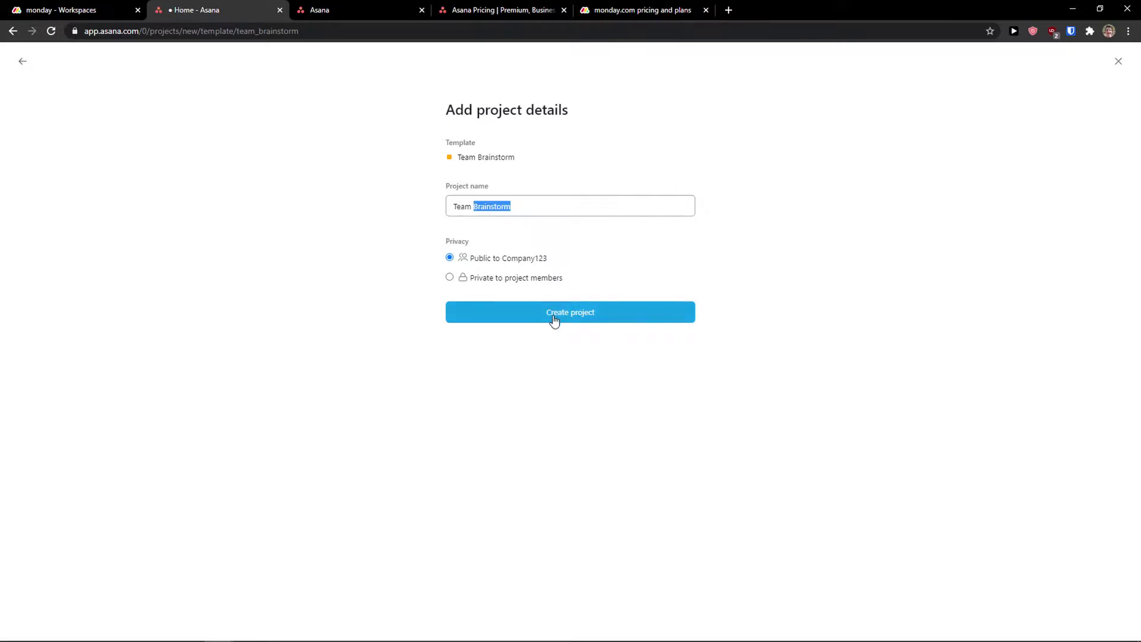
pyautogui.click(520, 319)
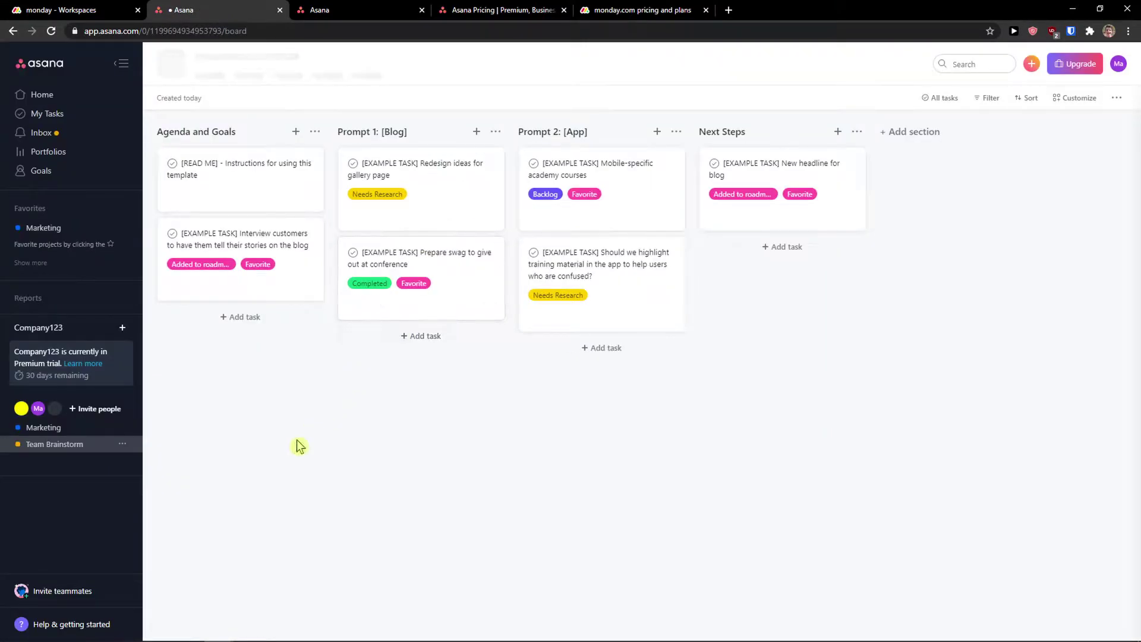
# - Open the Team Brainstorm project's task list from the Company123 sidebar
pyautogui.click(57, 329)
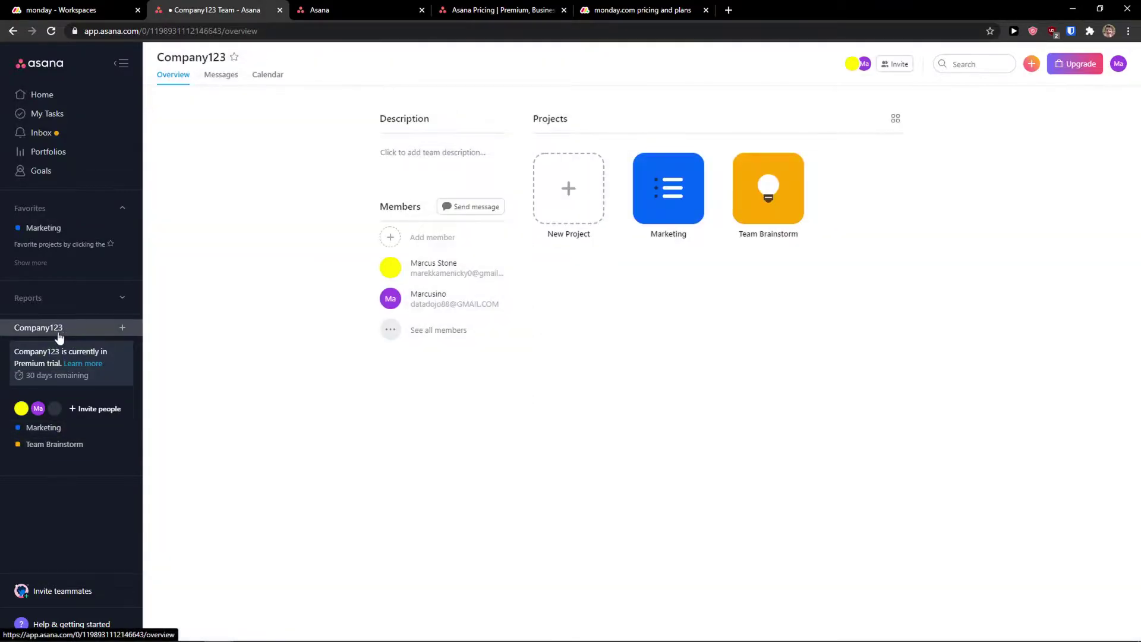
pyautogui.click(47, 430)
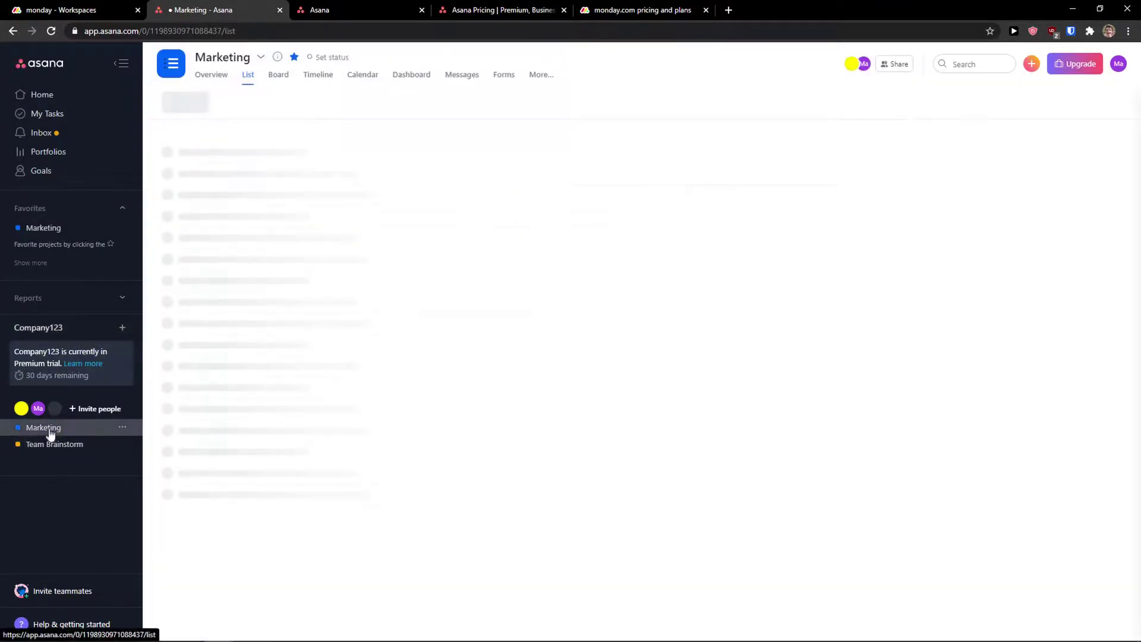
pyautogui.click(51, 451)
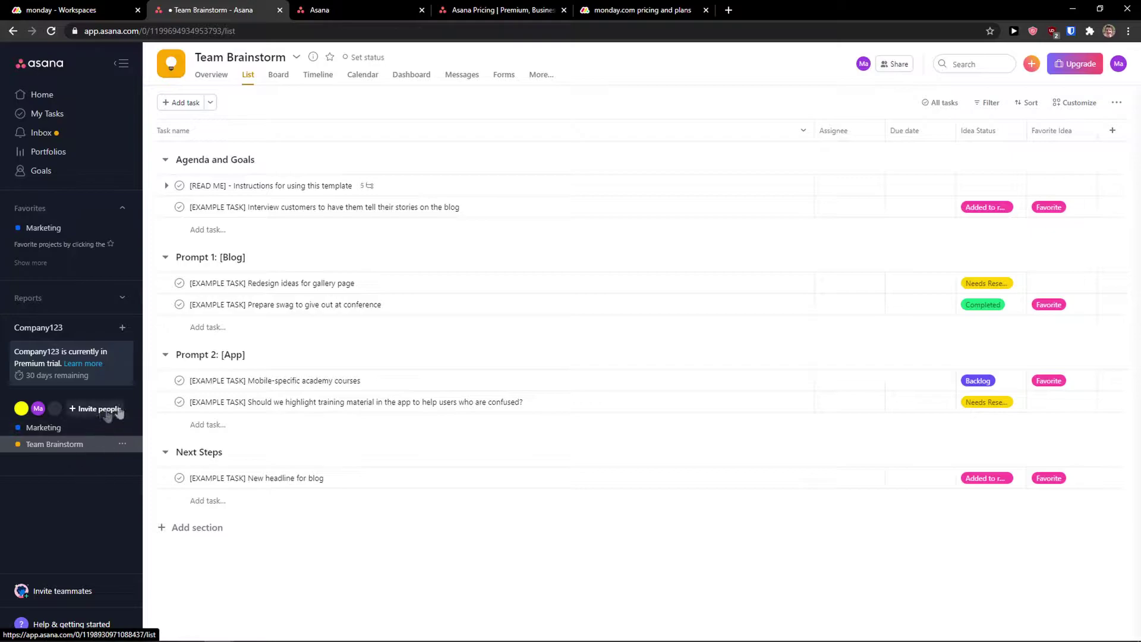
pyautogui.click(59, 10)
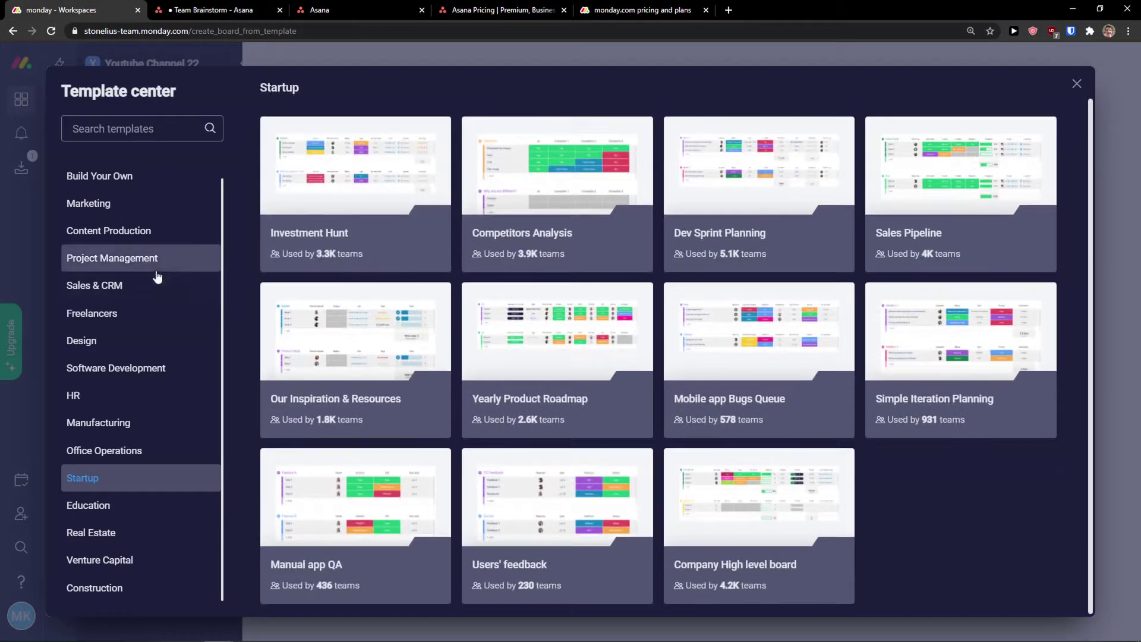
# - Browse the Marketing and Sales & CRM templates, ending on the Real Estate CRM Properties board
pyautogui.click(149, 226)
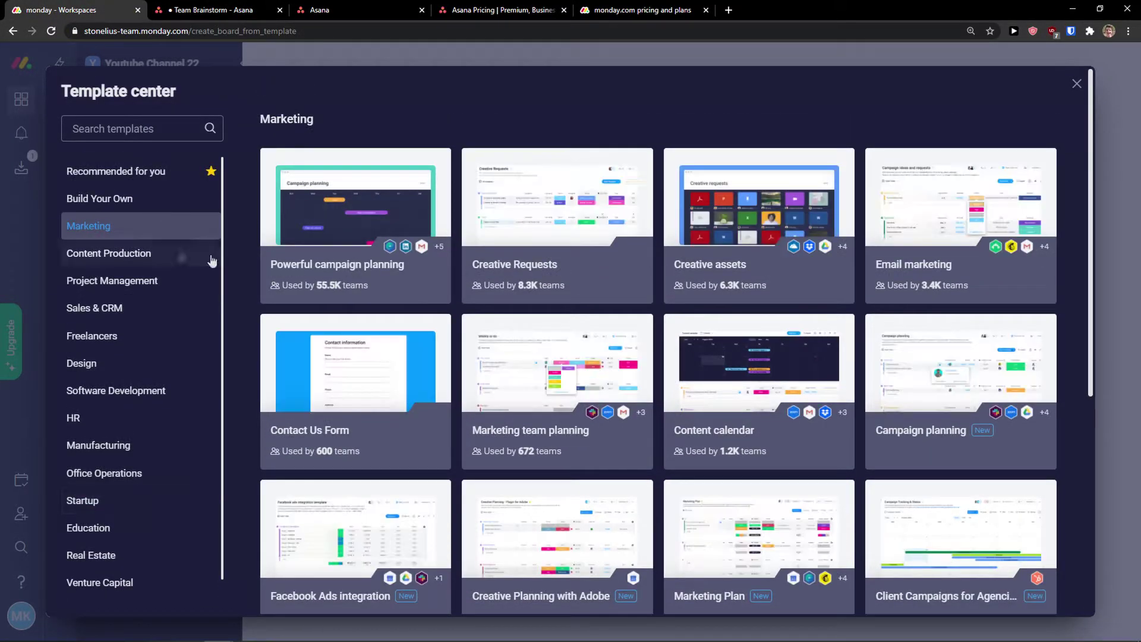
pyautogui.scroll(-4, 467, 305)
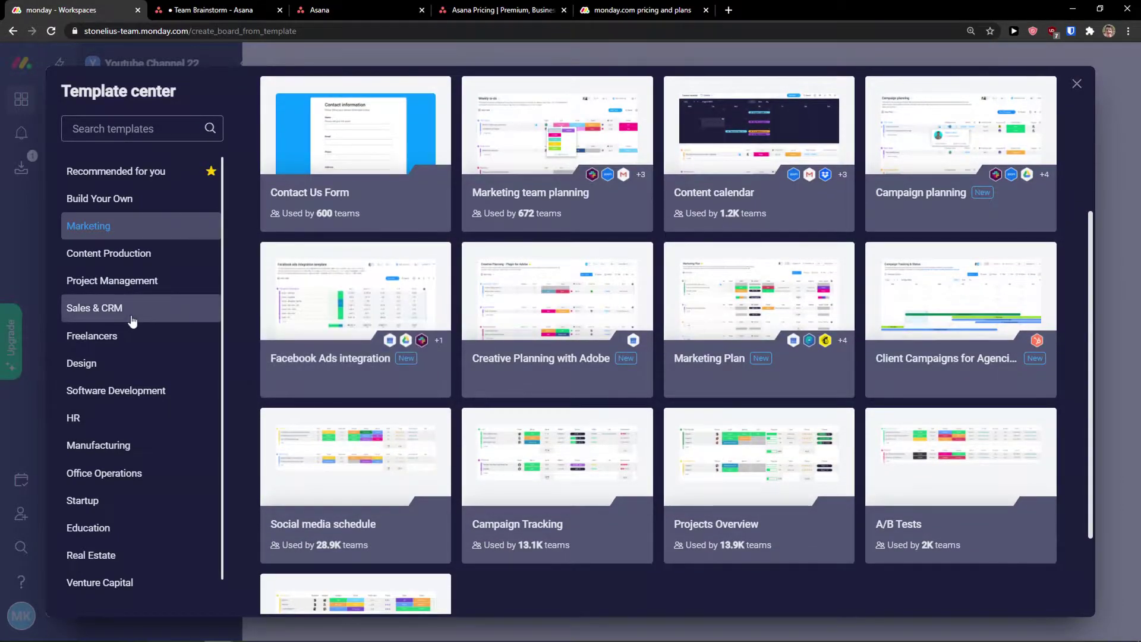
pyautogui.click(132, 310)
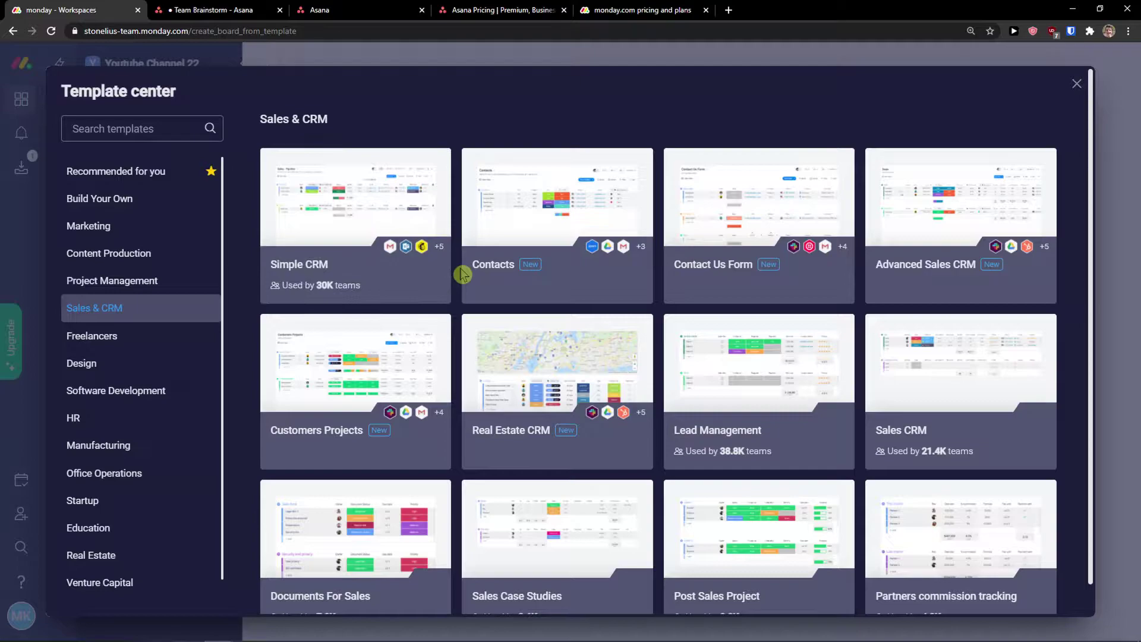
pyautogui.scroll(-1, 462, 274)
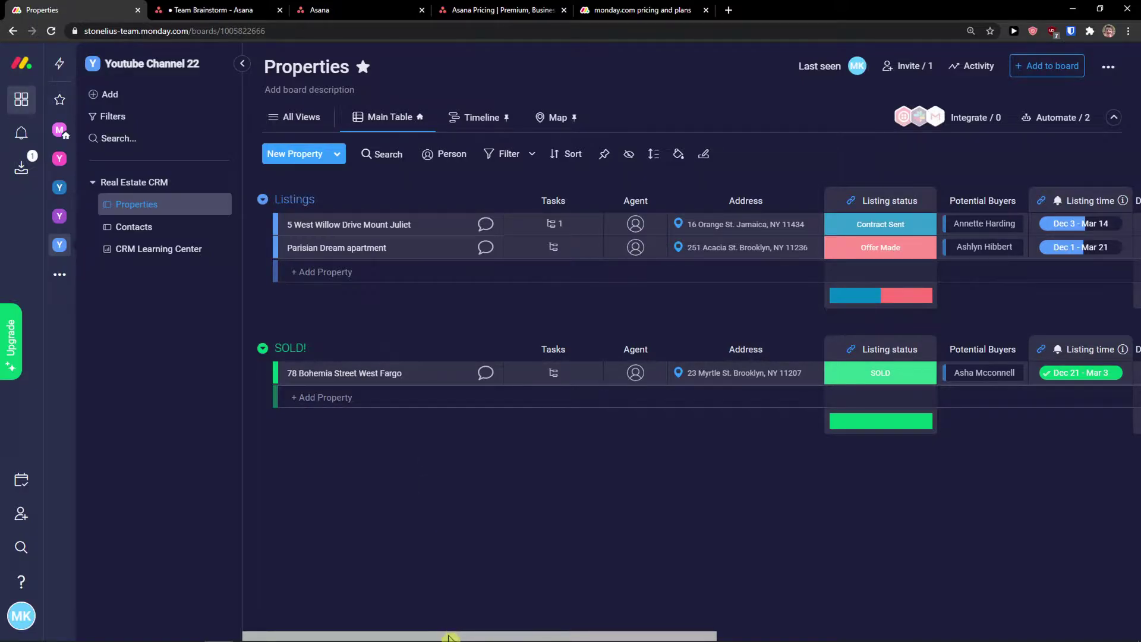
# - Add a new item named 'Building' to the Listings group
pyautogui.moveTo(449, 637)
pyautogui.mouseDown()
pyautogui.moveTo(583, 634)
pyautogui.moveTo(441, 619)
pyautogui.mouseUp()
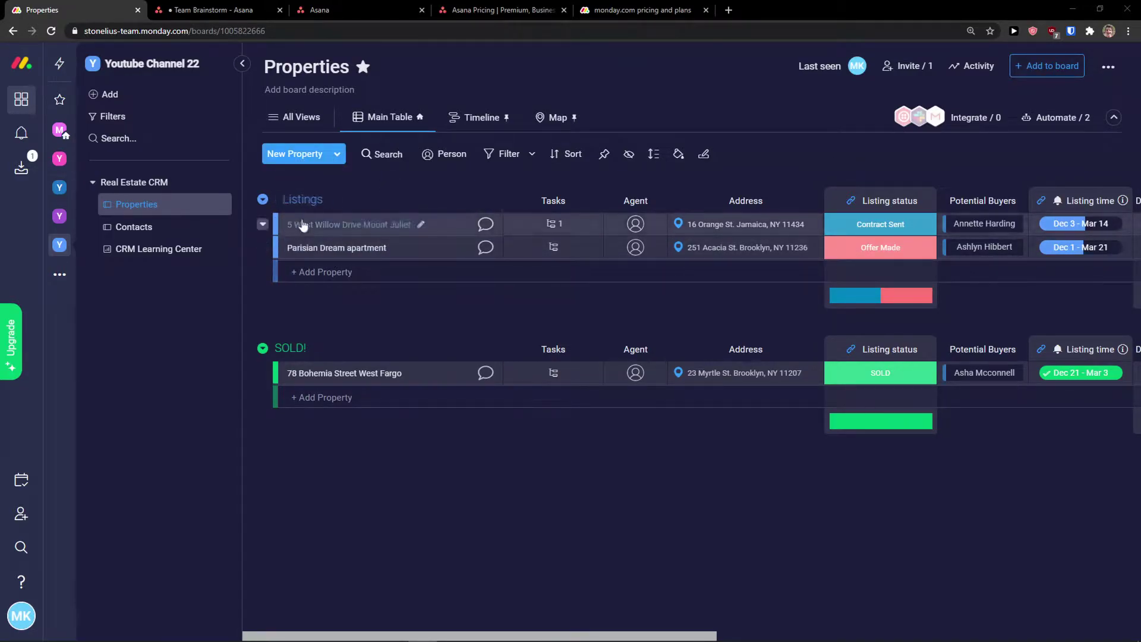
pyautogui.click(294, 272)
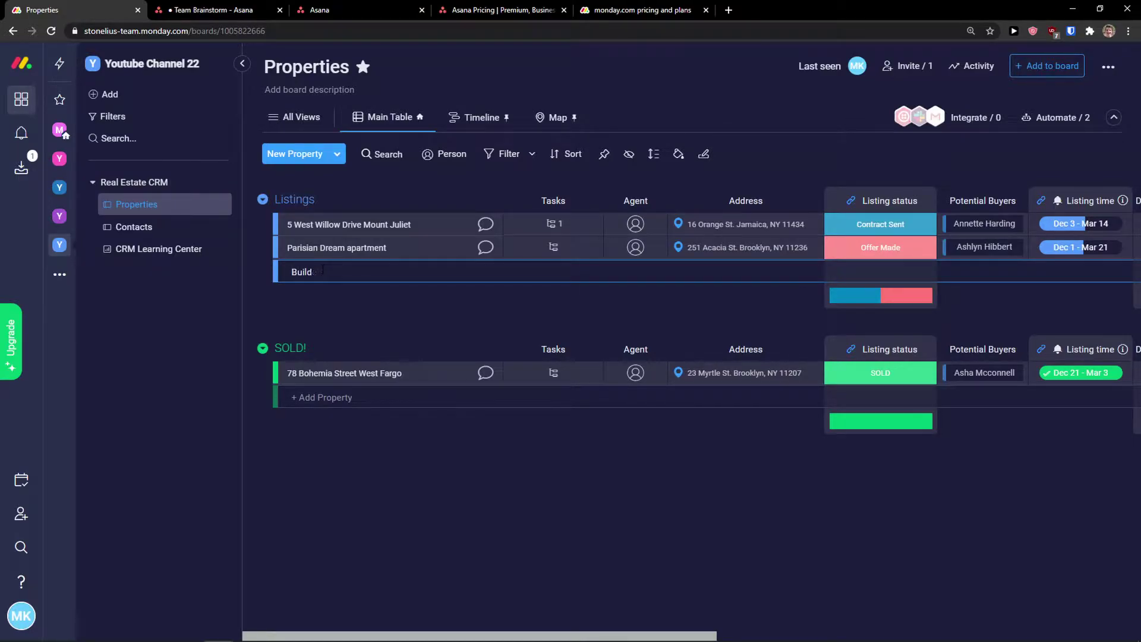
pyautogui.write('Building')
pyautogui.click(370, 334)
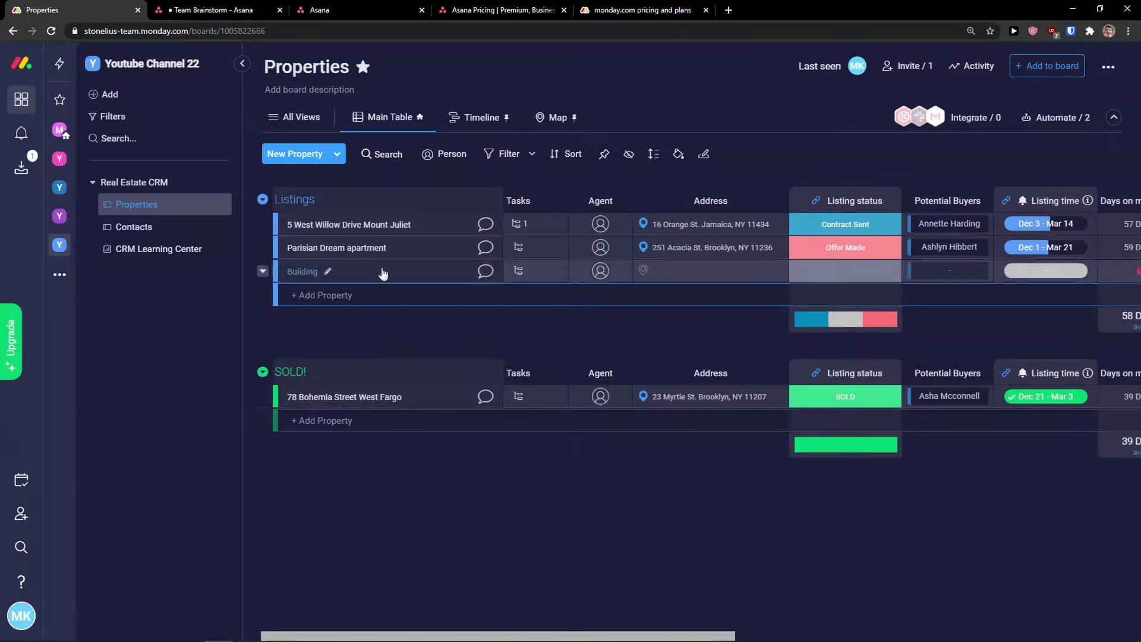
# - Review the Building item's details, its updates and its activity history
pyautogui.click(385, 274)
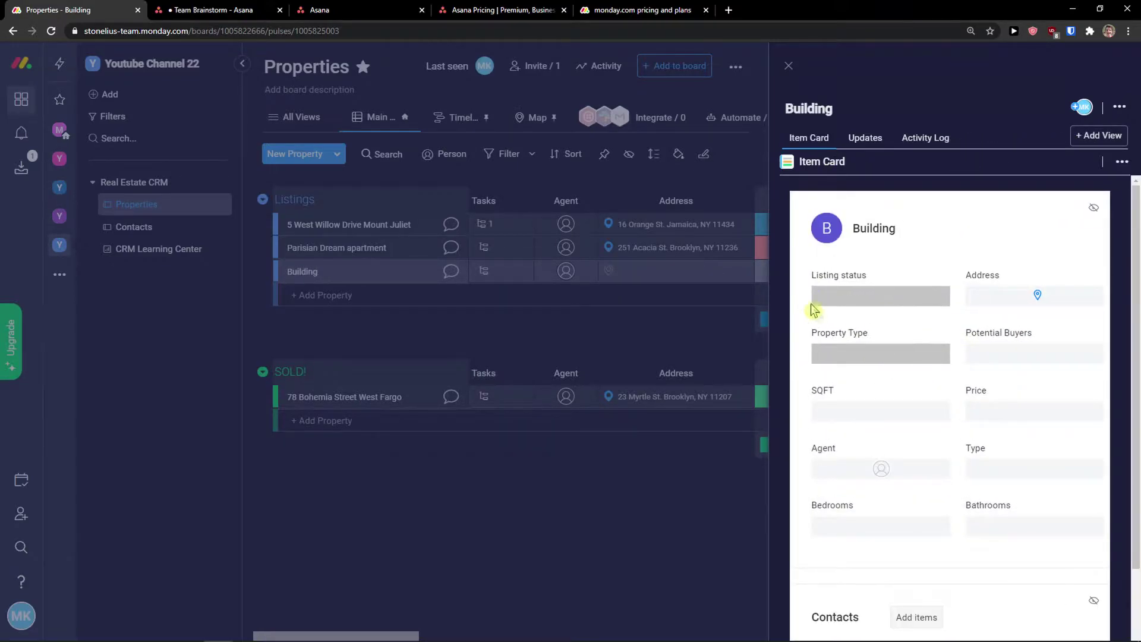
pyautogui.scroll(-1, 933, 307)
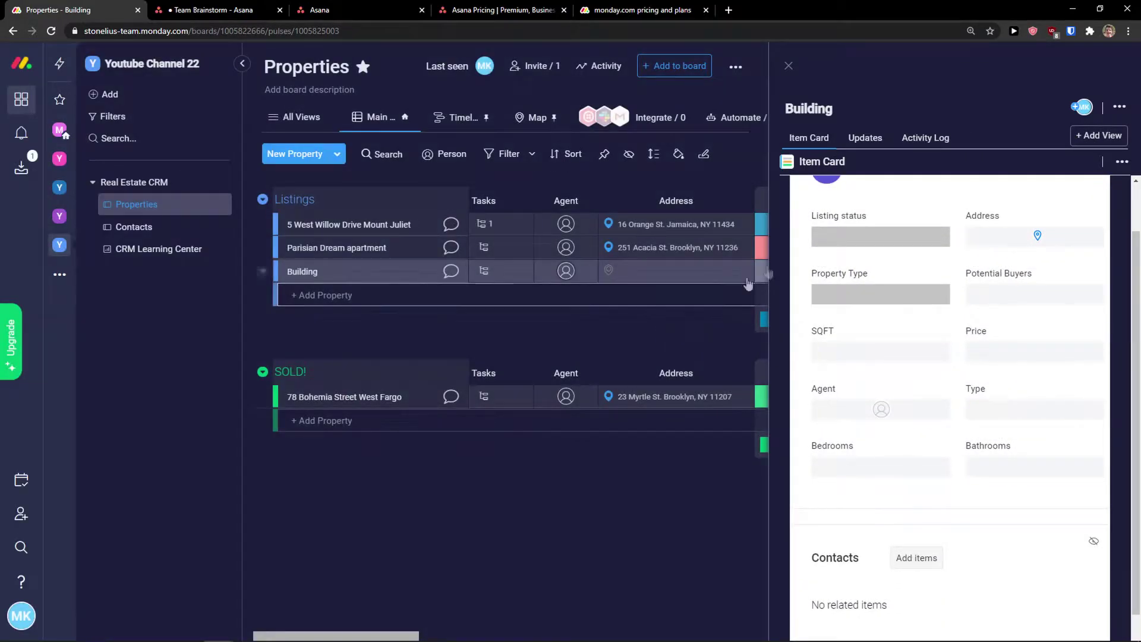
pyautogui.click(789, 65)
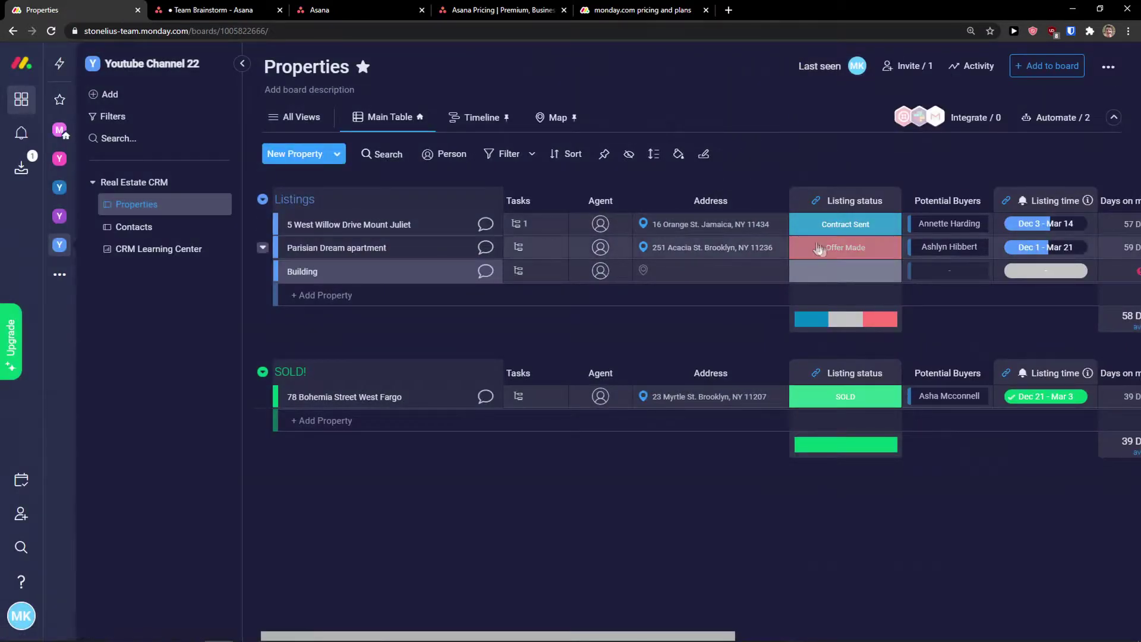
pyautogui.moveTo(724, 635); pyautogui.dragTo(660, 622)
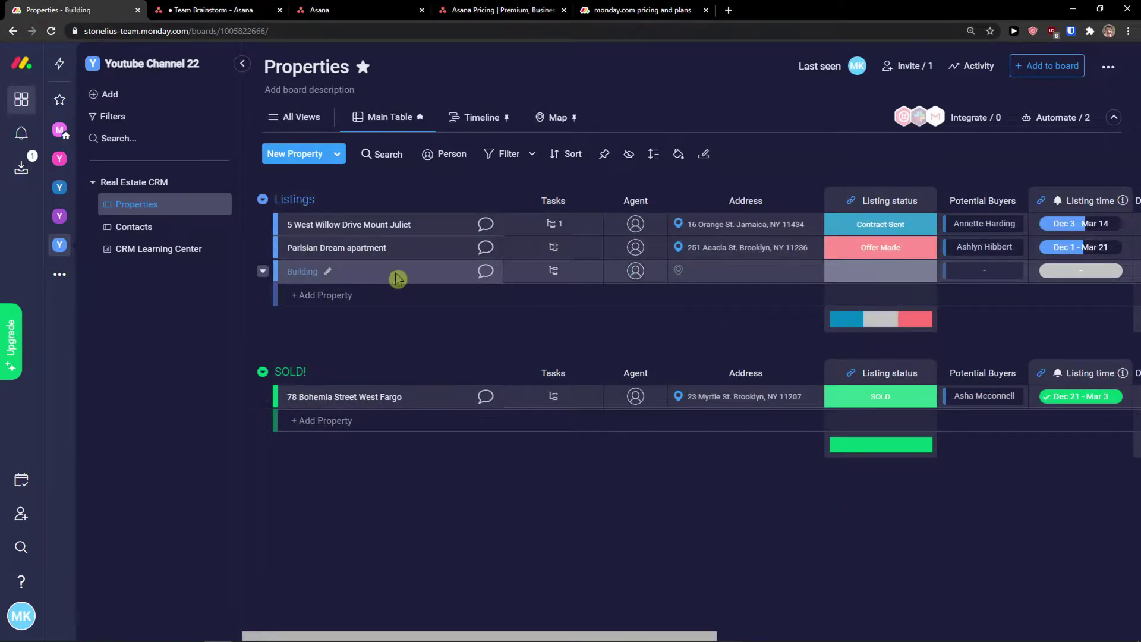
pyautogui.click(398, 279)
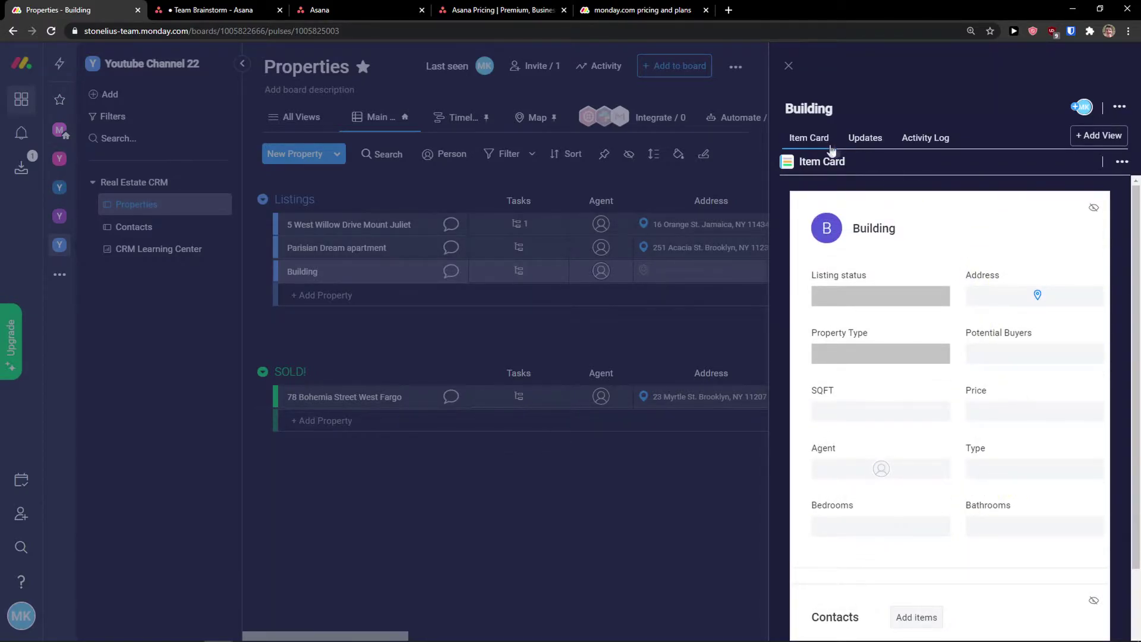
pyautogui.click(865, 140)
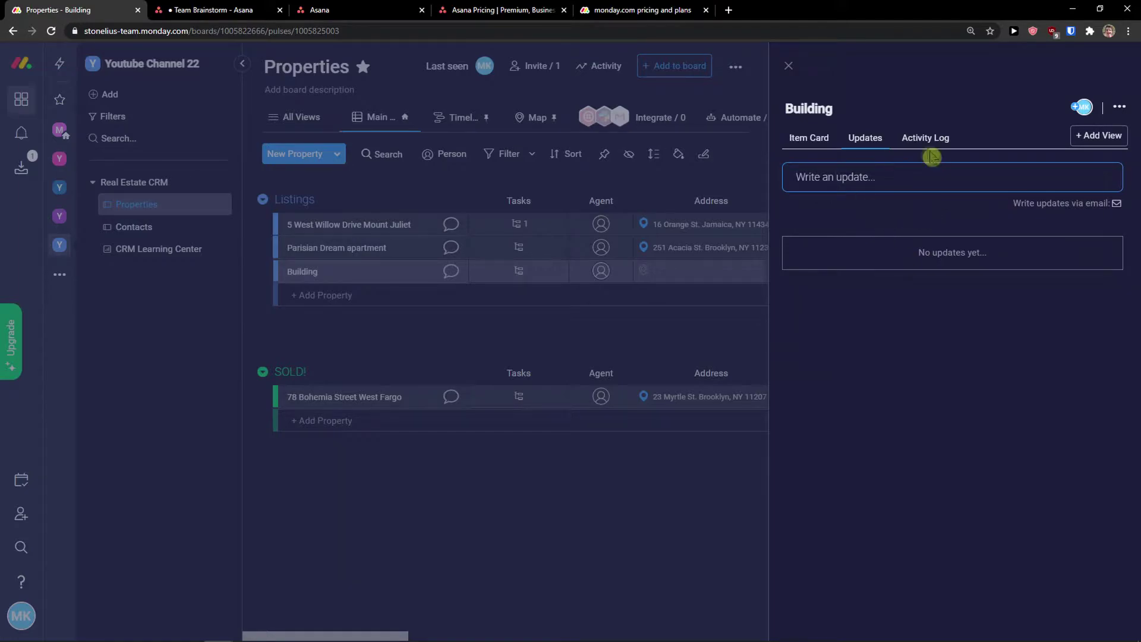
pyautogui.click(926, 141)
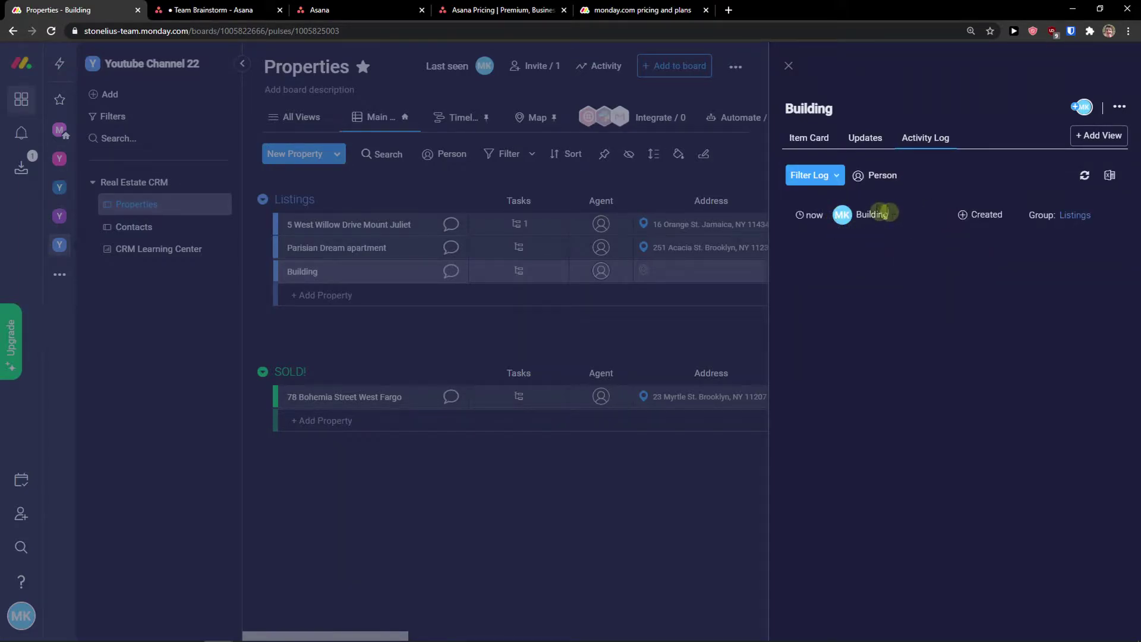
# - Close the subscribers dialog and the Building item panel to return to the Properties board
pyautogui.click(1084, 108)
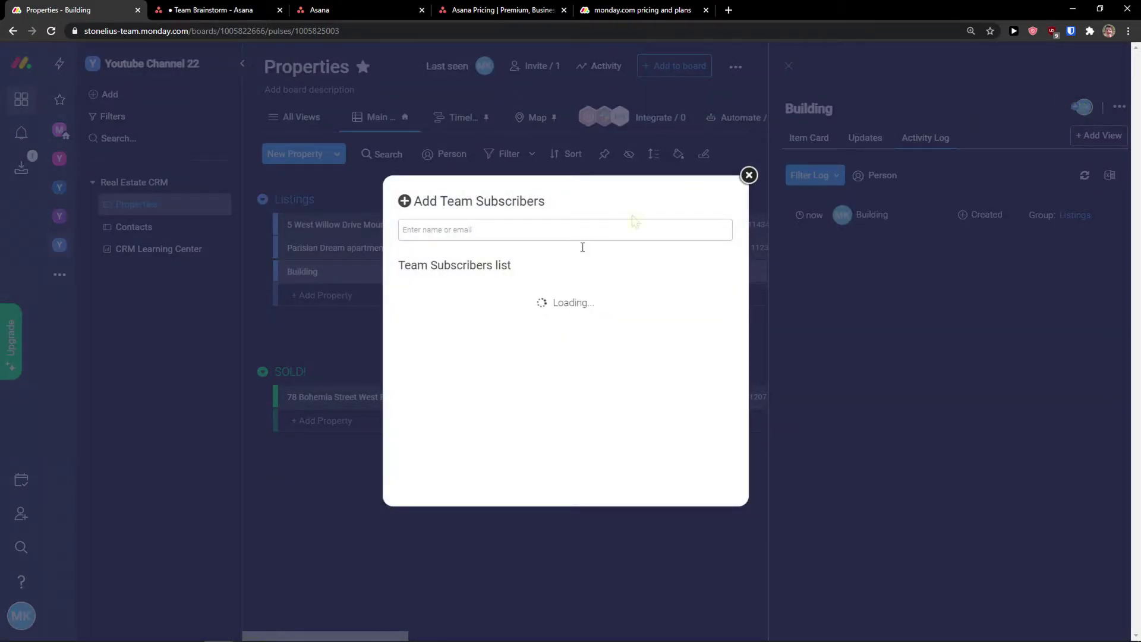
pyautogui.click(749, 174)
pyautogui.click(789, 65)
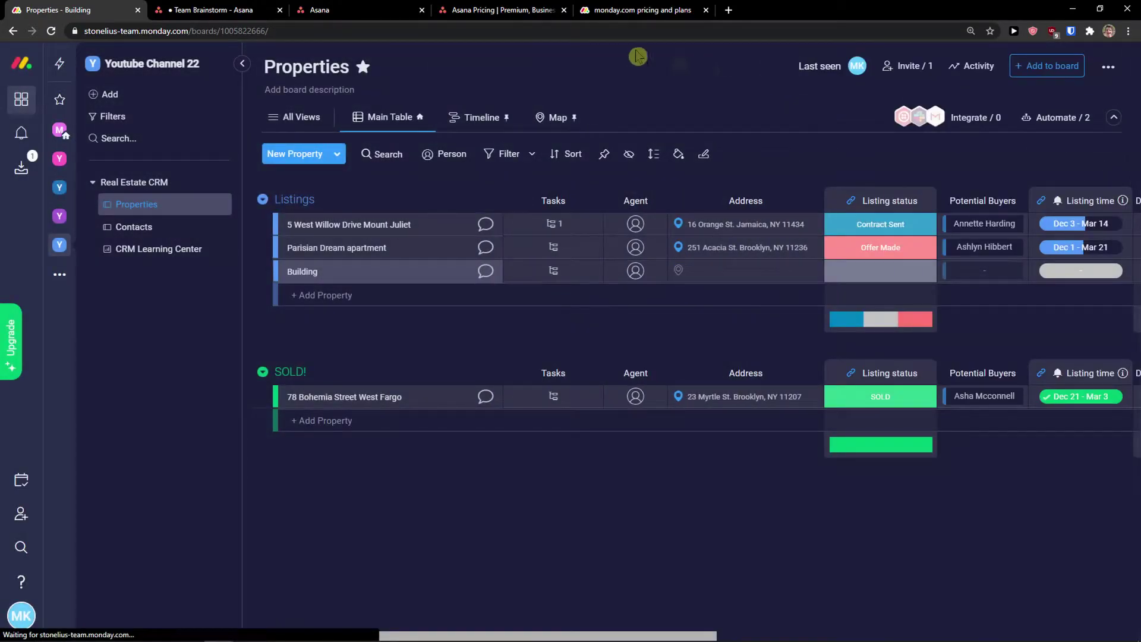
pyautogui.click(262, 7)
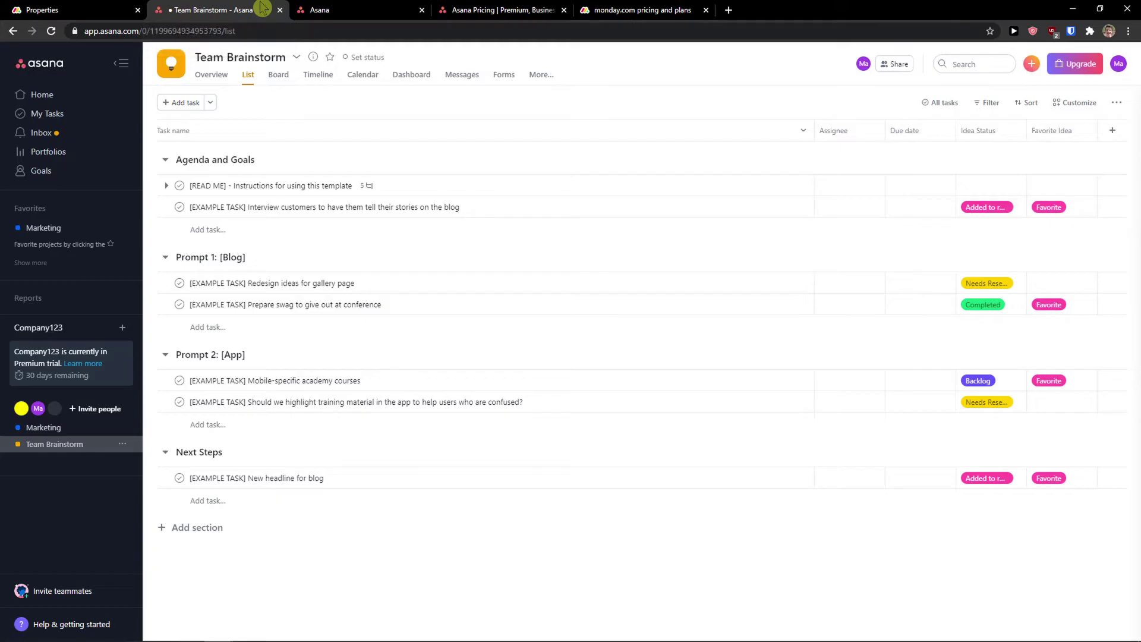
# - Add a task named 'This is a new task' under Agenda and Goals and open its details
pyautogui.click(204, 230)
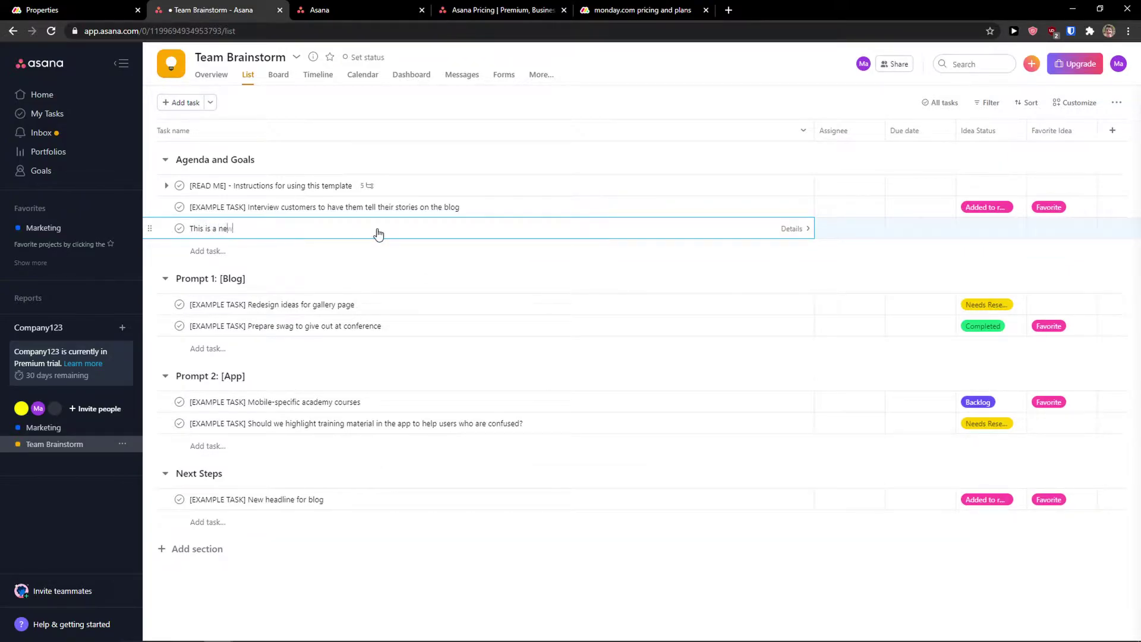
pyautogui.write('This is a new task')
pyautogui.press('Return')
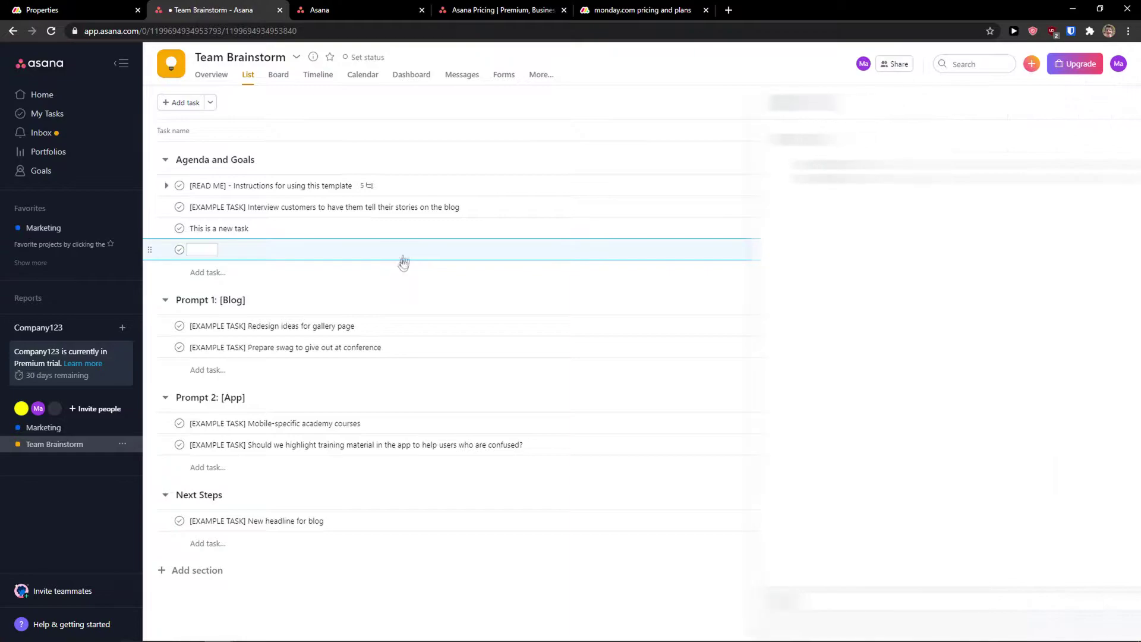
pyautogui.click(370, 237)
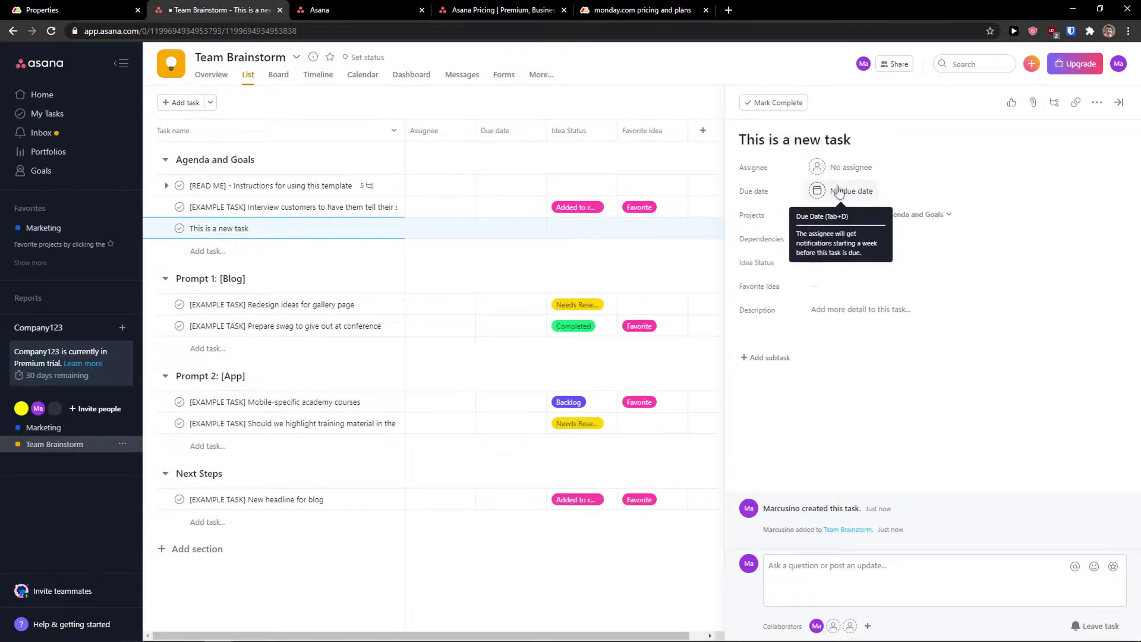
# - Zoom in and inspect the task's dependencies, Idea Status and description fields without changing them
pyautogui.hotkey('ctrl', '+')
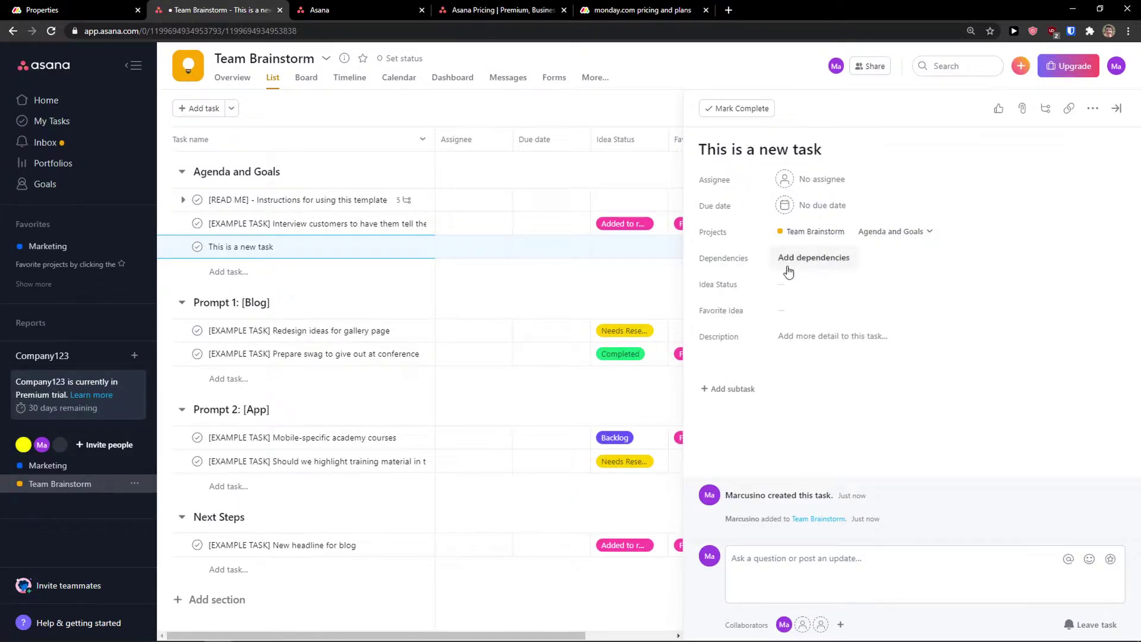
pyautogui.click(823, 266)
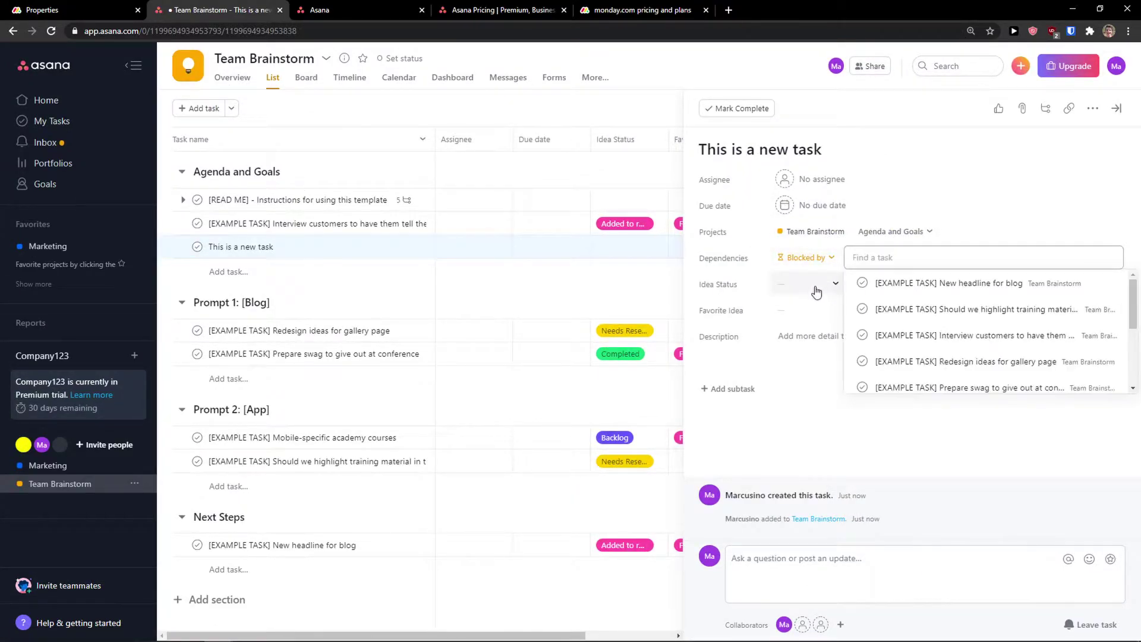
pyautogui.click(815, 289)
pyautogui.click(913, 283)
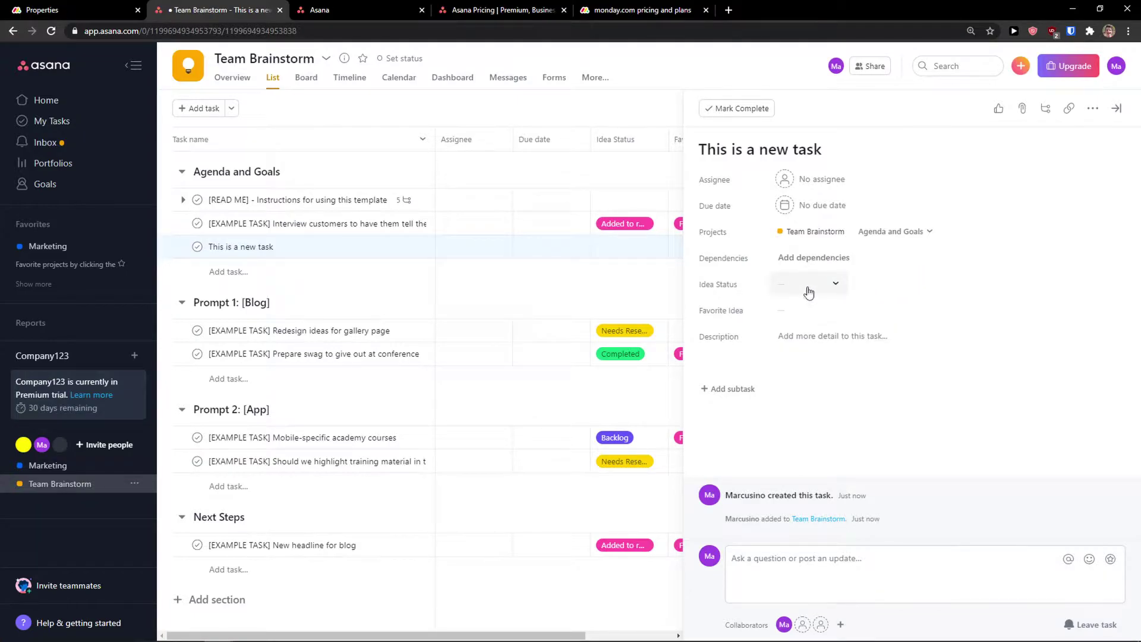
pyautogui.click(808, 294)
pyautogui.click(929, 307)
pyautogui.click(828, 343)
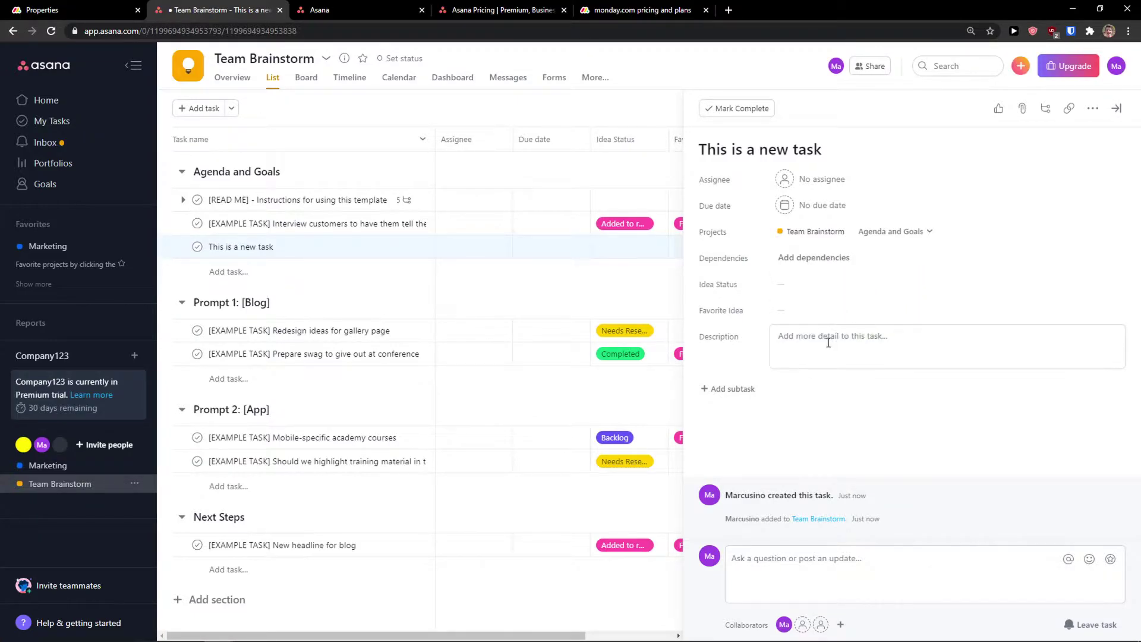
# - Add a subtask named 'subtask1' to the new task
pyautogui.click(698, 390)
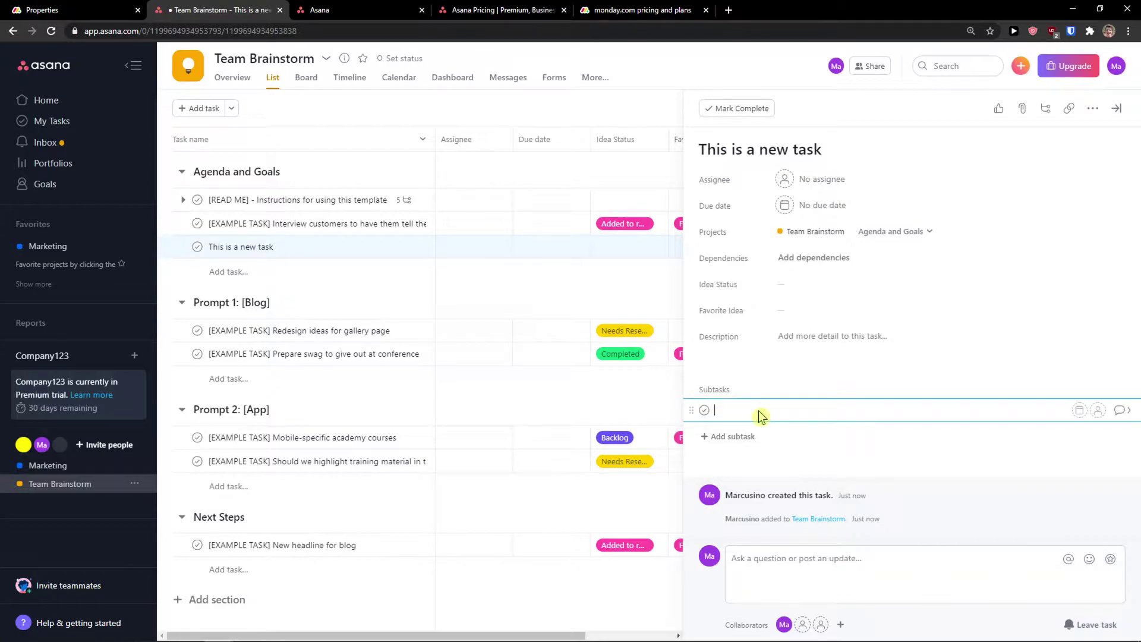
pyautogui.write('subtask1')
pyautogui.press('Return')
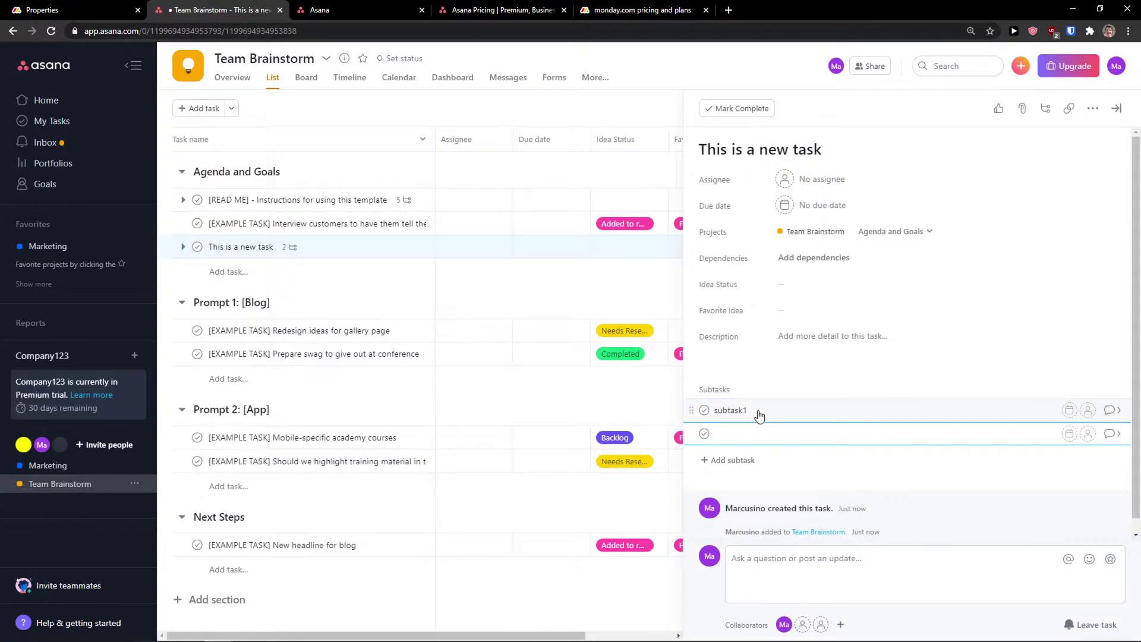
pyautogui.click(60, 10)
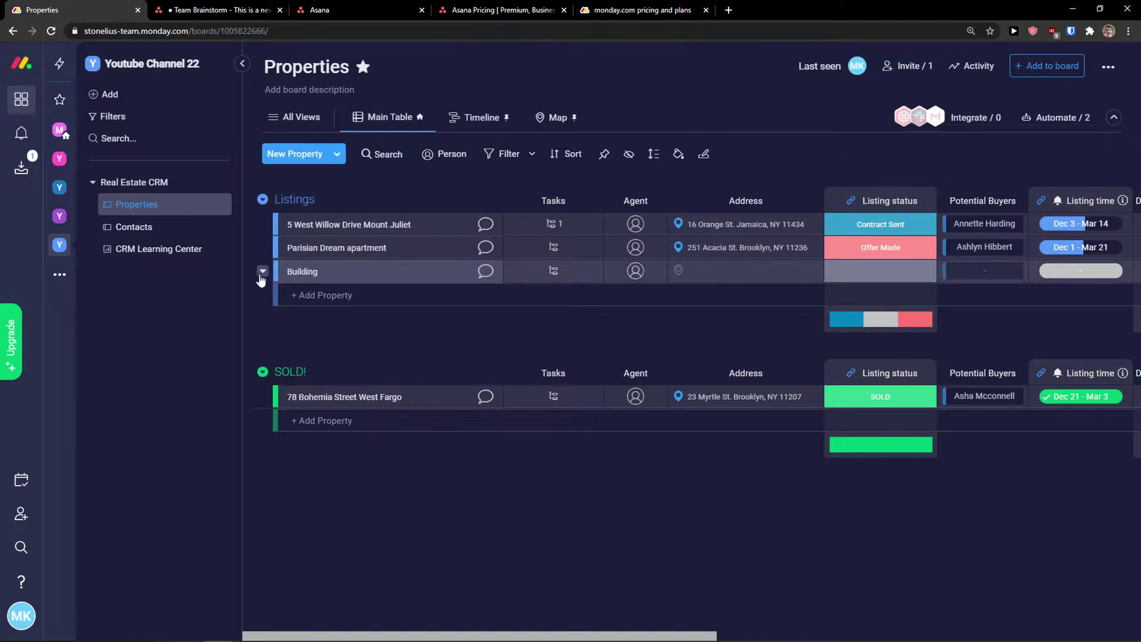
# - Add a subitem to the Building property, keeping the default name Subitem
pyautogui.click(263, 271)
pyautogui.click(297, 295)
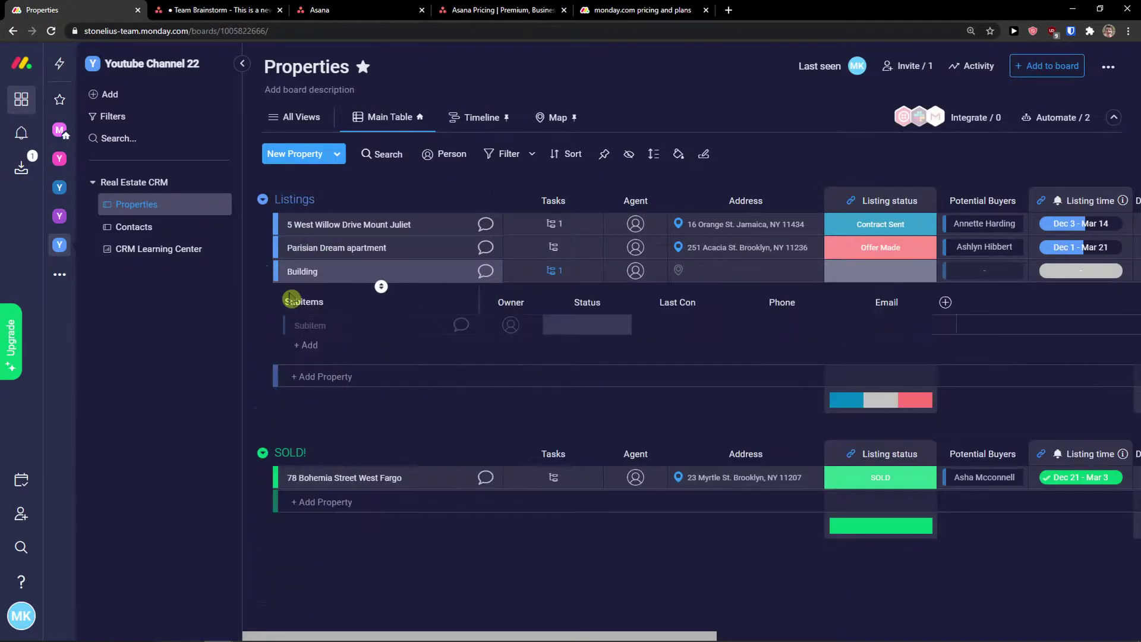
pyautogui.click(346, 340)
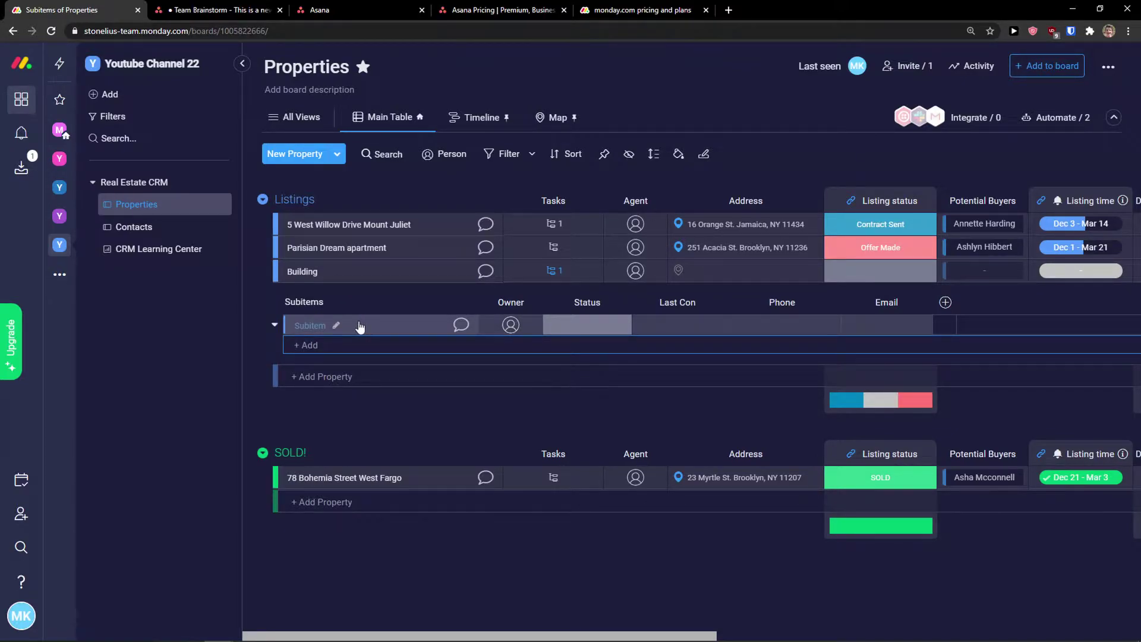
# - Try dragging the new subitem row, then check its context menu and Building's actions menu
pyautogui.moveTo(360, 327); pyautogui.dragTo(307, 335)
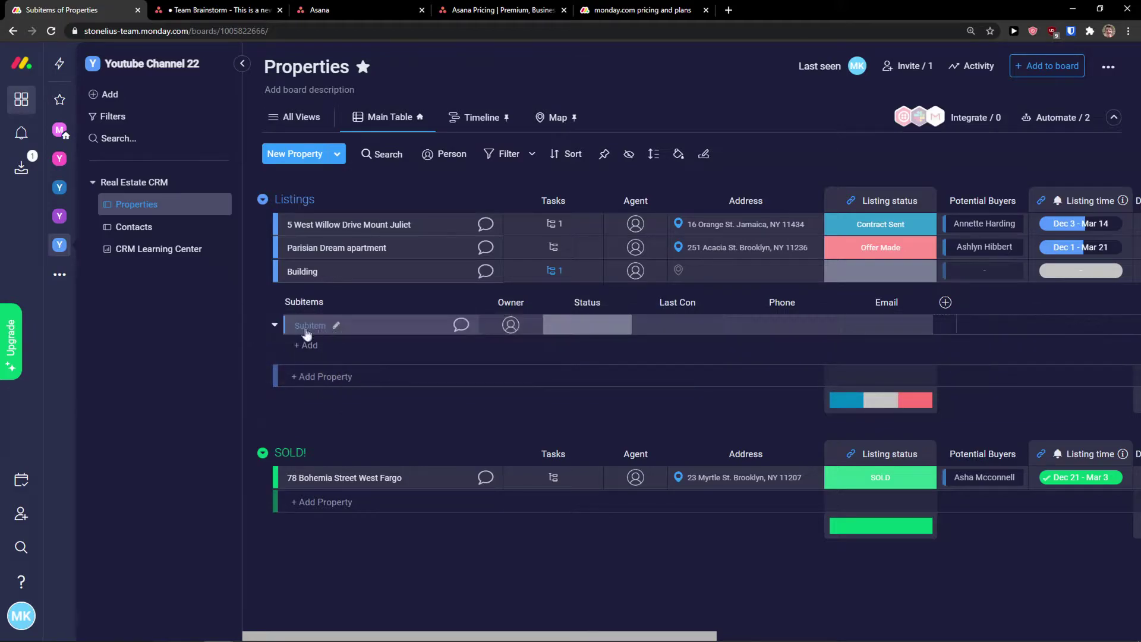
pyautogui.rightClick(275, 326)
pyautogui.press('Escape')
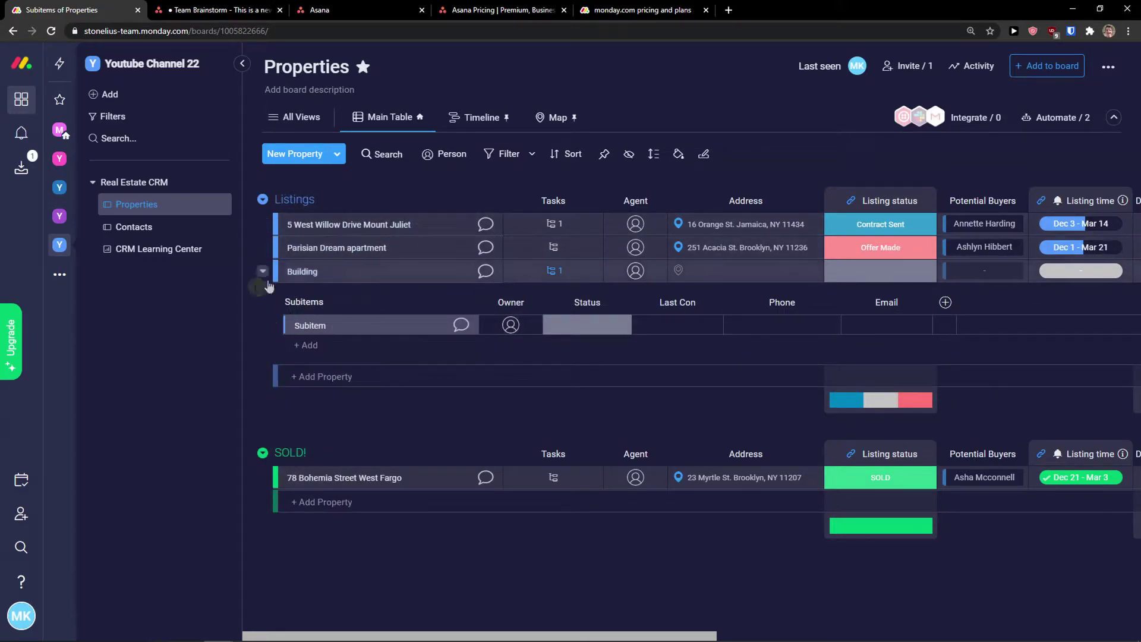
pyautogui.click(263, 271)
pyautogui.press('Escape')
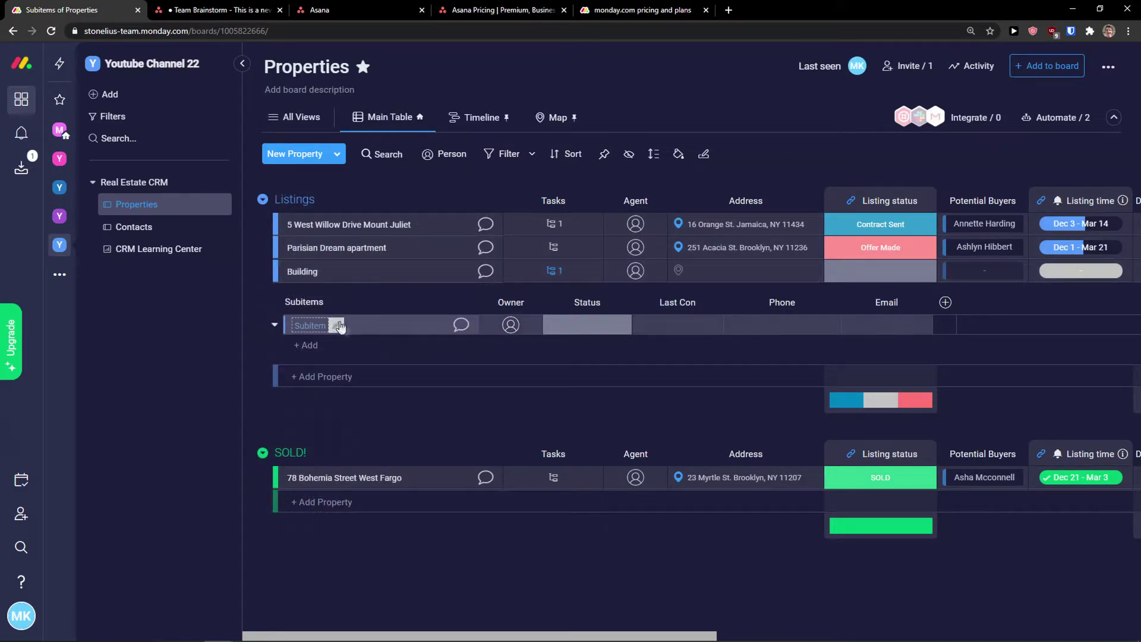
# - Switch to Asana's Team Brainstorm project and scroll through its task list
pyautogui.click(265, 8)
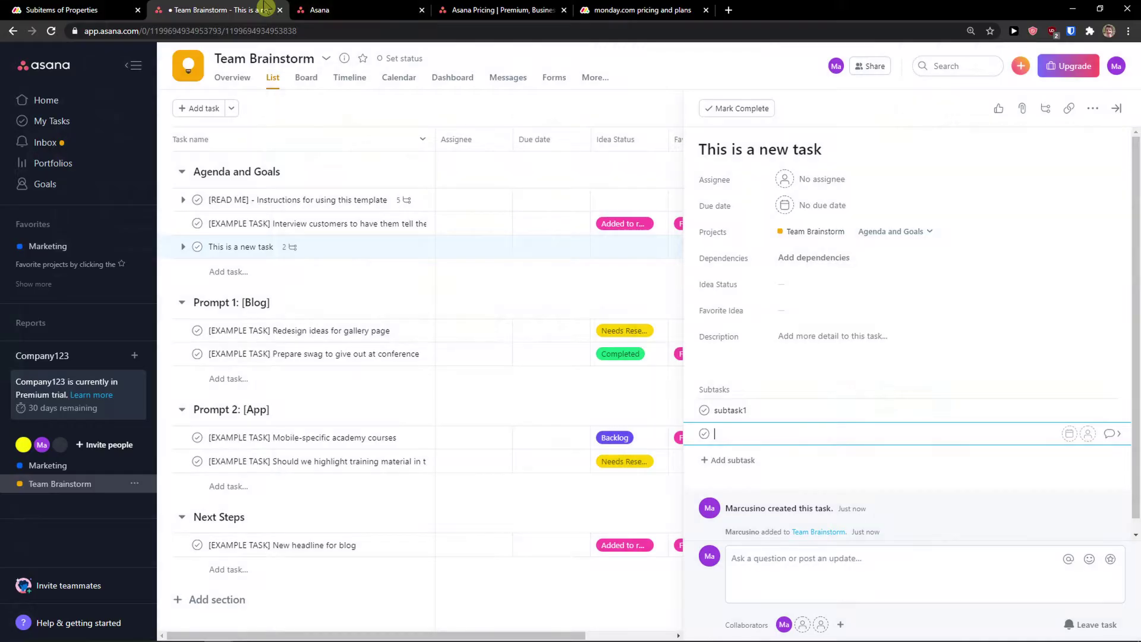
pyautogui.scroll(-1, 835, 360)
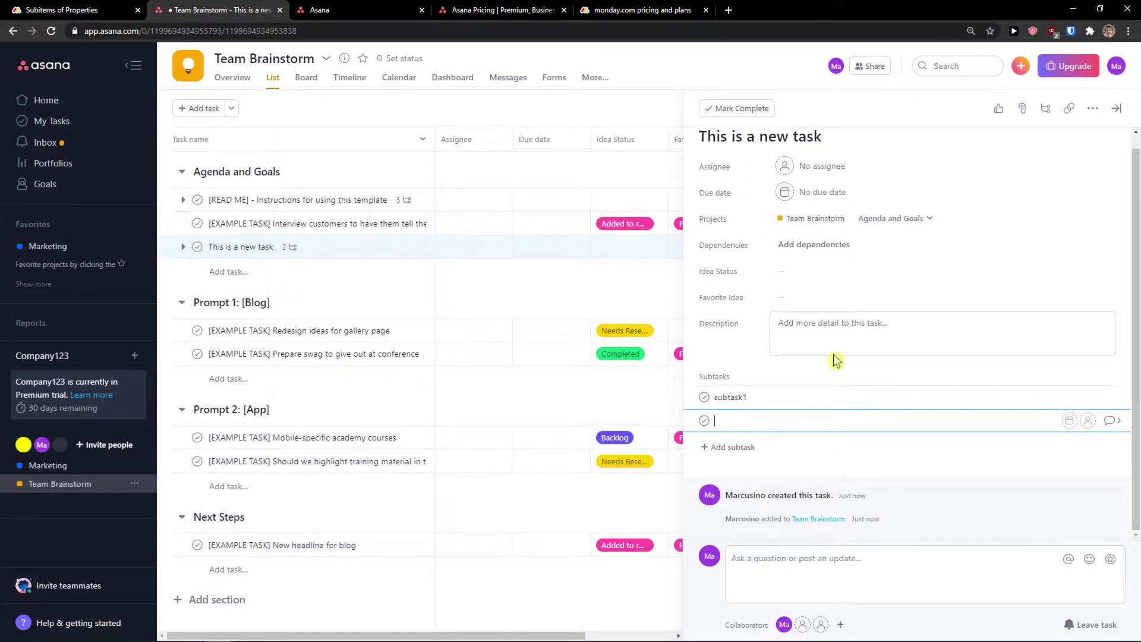
pyautogui.scroll(1, 836, 359)
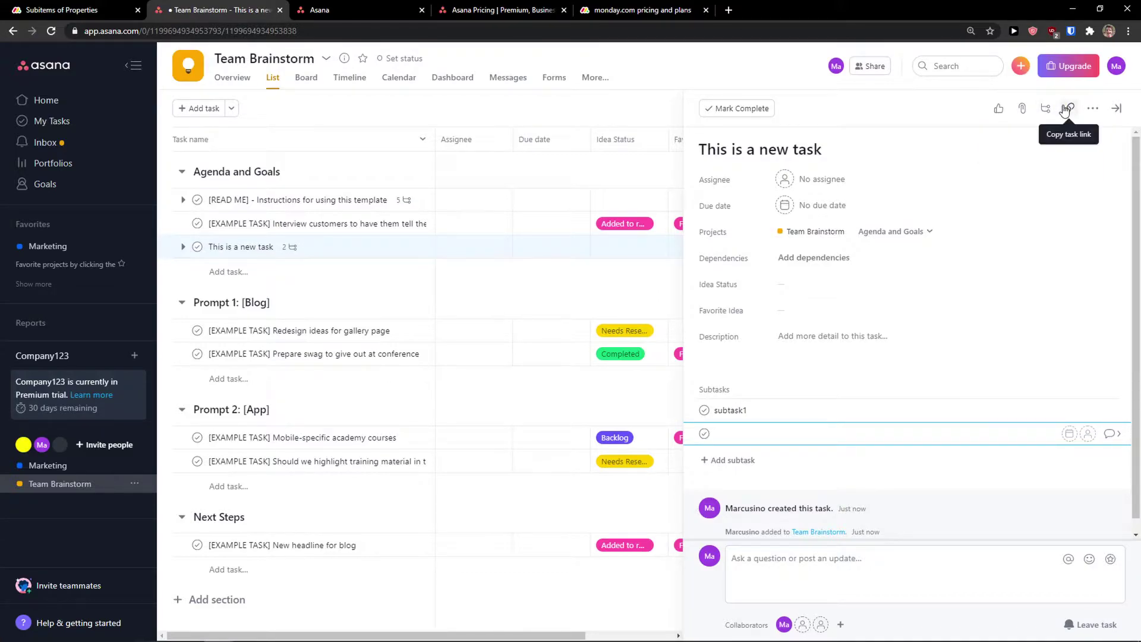
# - Close the new task's details pane and make the Task name column narrower
pyautogui.click(1093, 109)
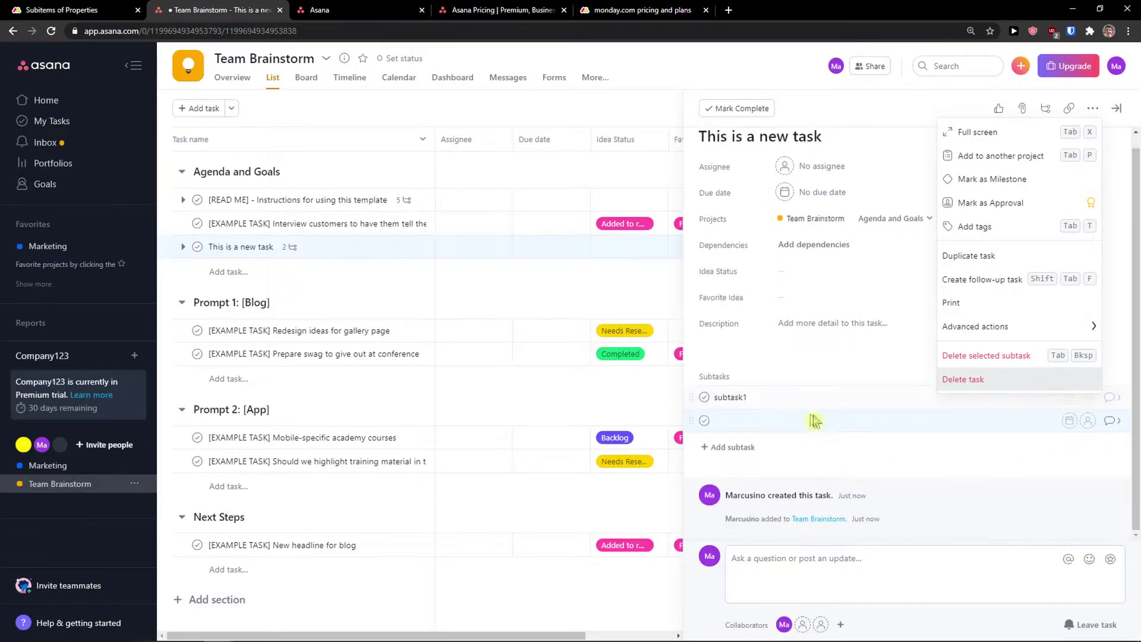
pyautogui.click(845, 554)
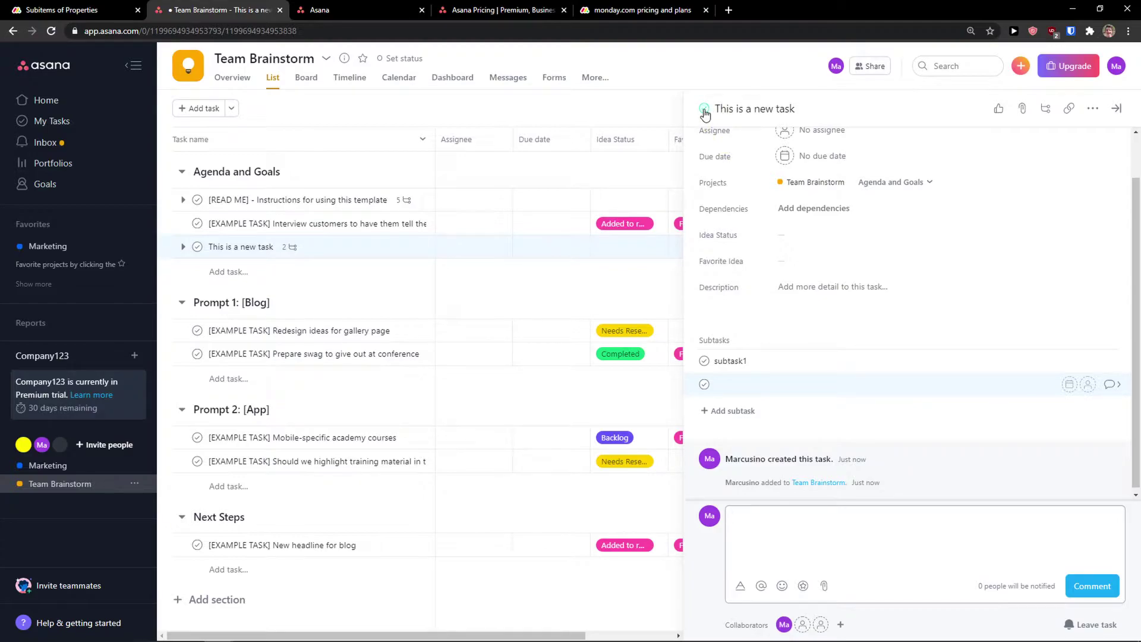
pyautogui.click(1117, 108)
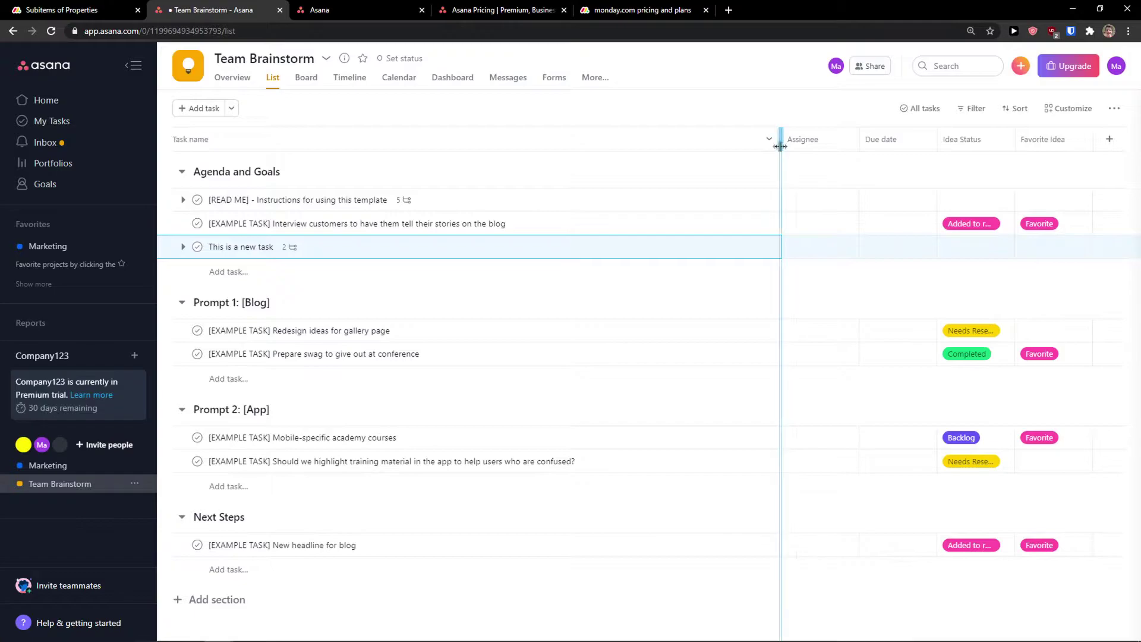
pyautogui.moveTo(782, 145); pyautogui.dragTo(743, 148)
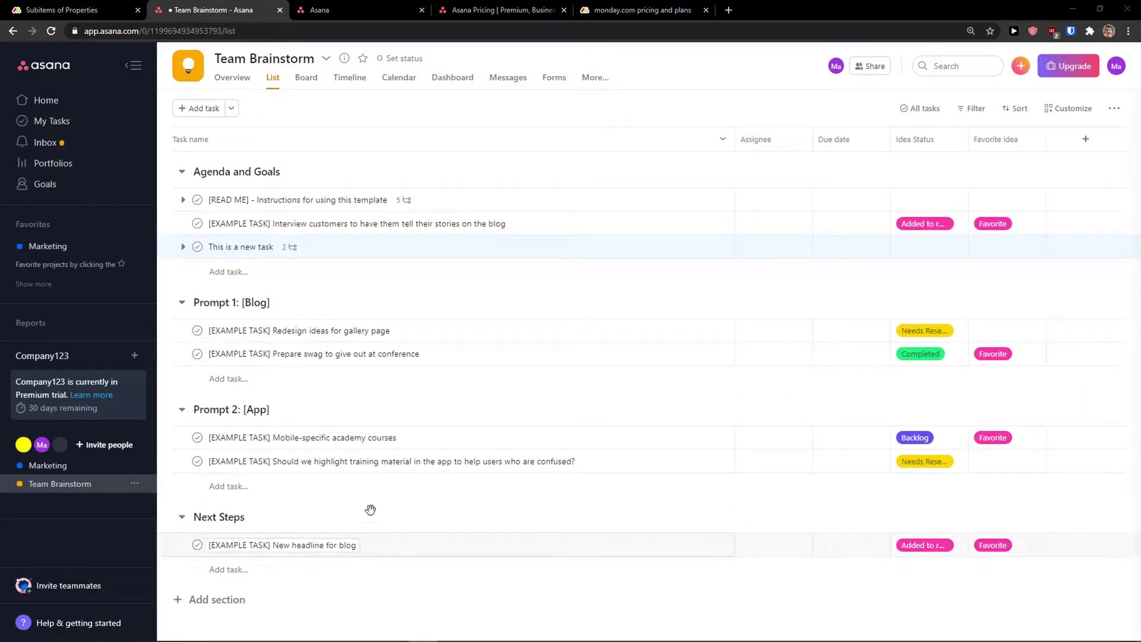
# - Browse Asana's field library and new-field types, then close the form without adding anything
pyautogui.click(1086, 142)
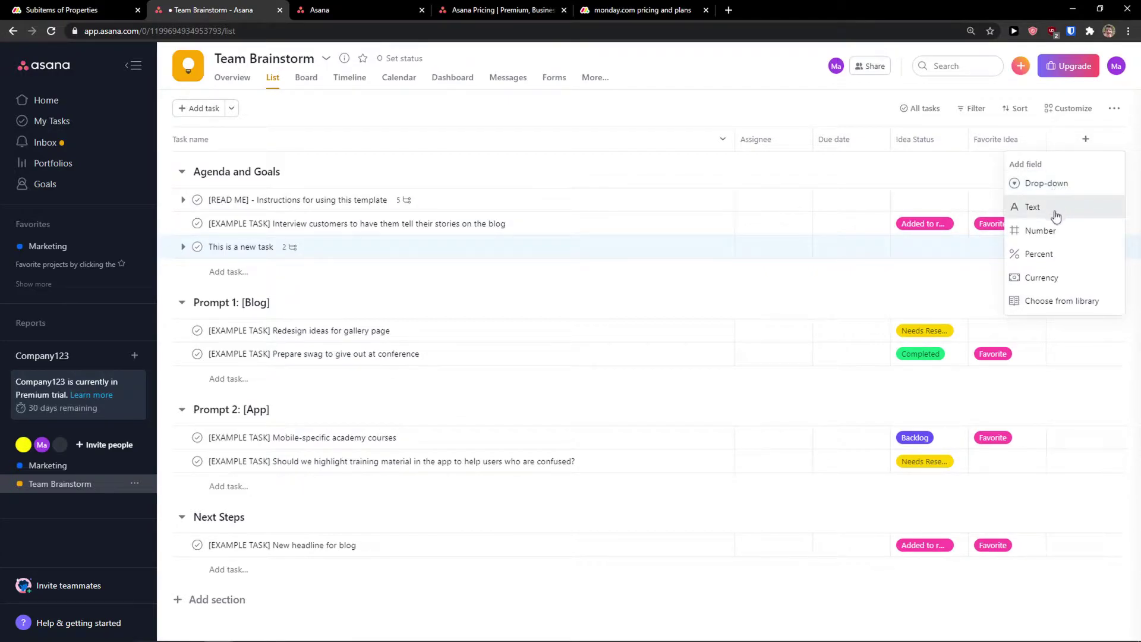
pyautogui.click(1059, 302)
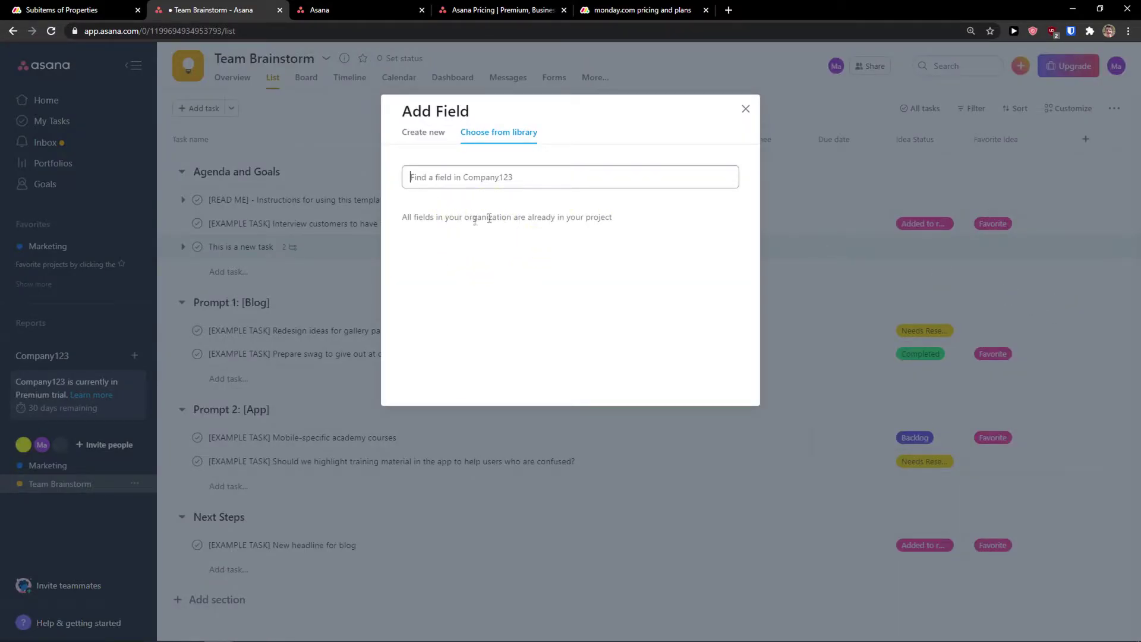
pyautogui.click(424, 132)
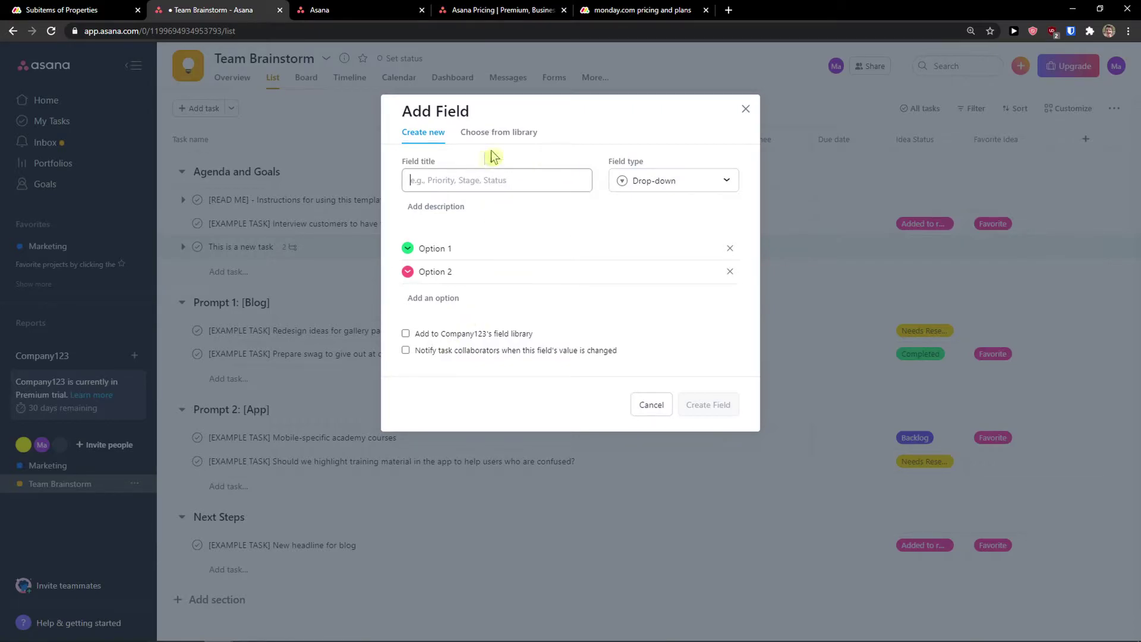
pyautogui.click(670, 189)
pyautogui.click(746, 109)
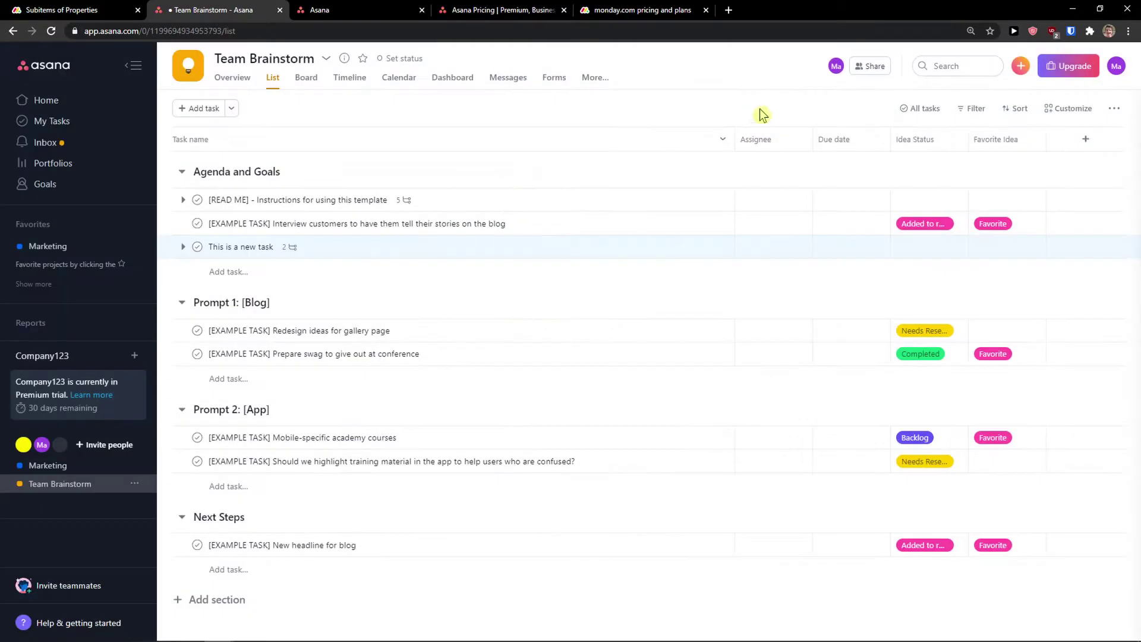
# - Create a Status drop-down field with options 1, 2 and 3
pyautogui.click(1064, 148)
pyautogui.click(1056, 183)
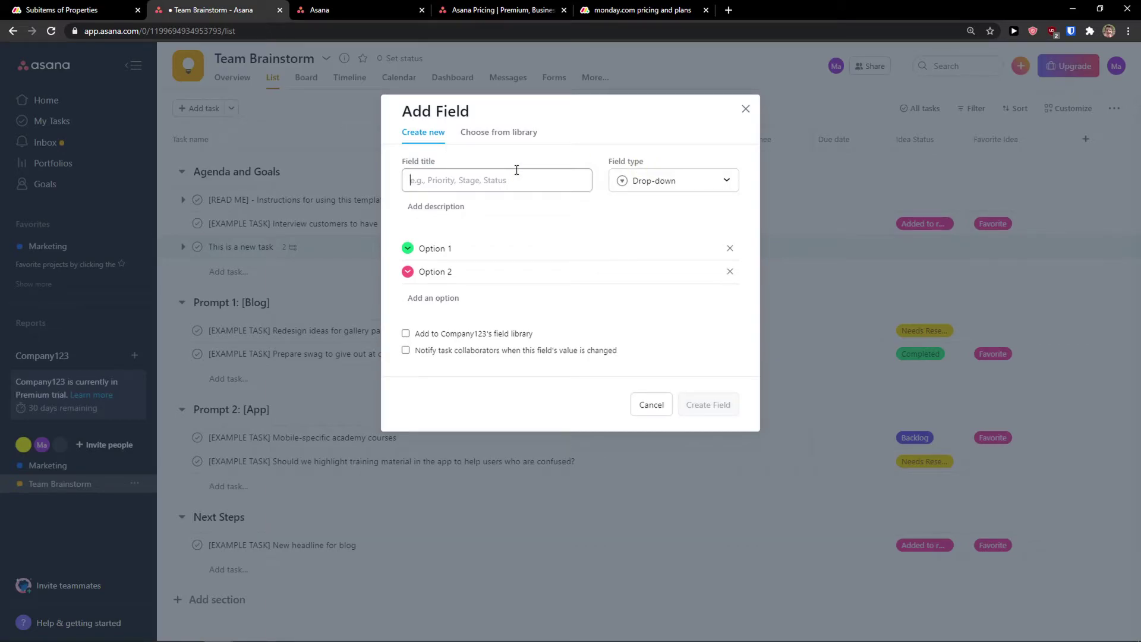
pyautogui.write('Status')
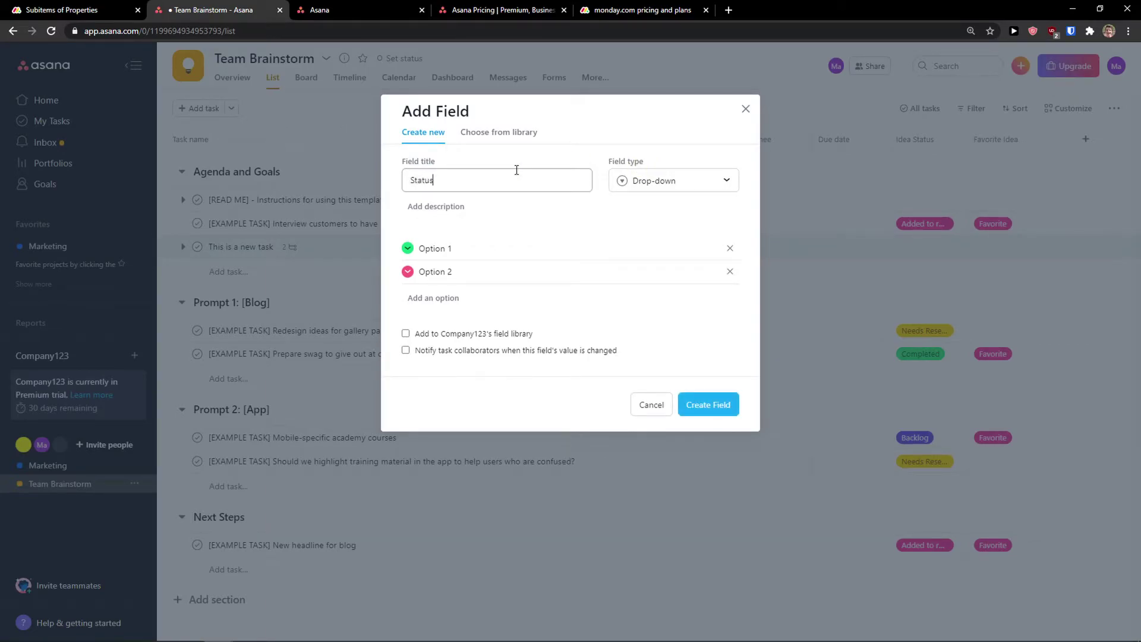
pyautogui.click(463, 251)
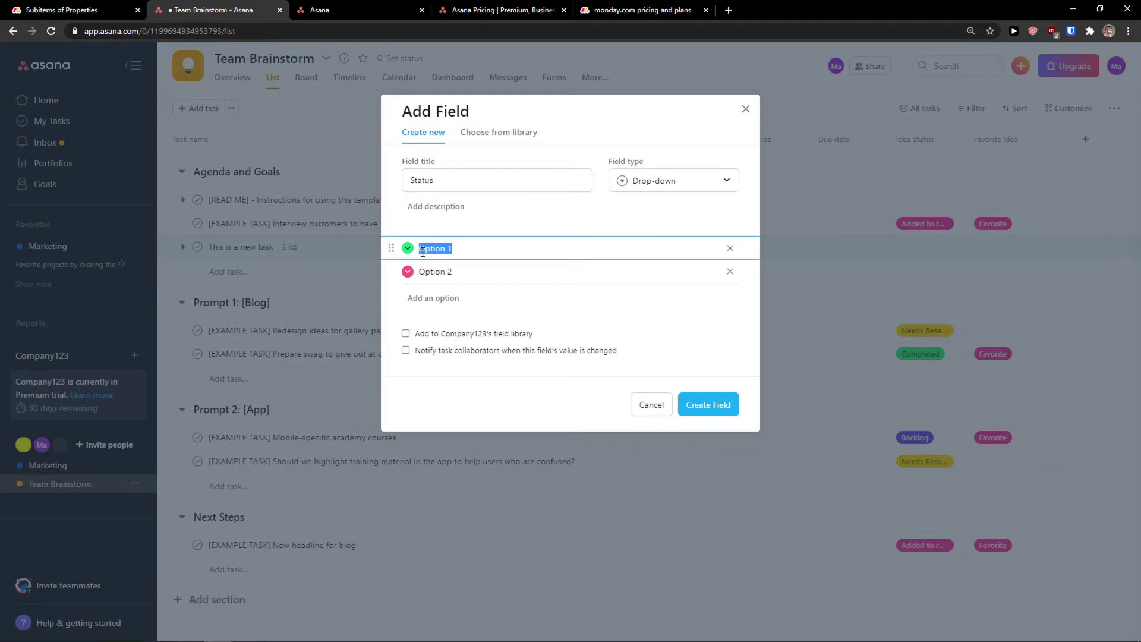
pyautogui.press('Tab')
pyautogui.write('2')
pyautogui.click(461, 298)
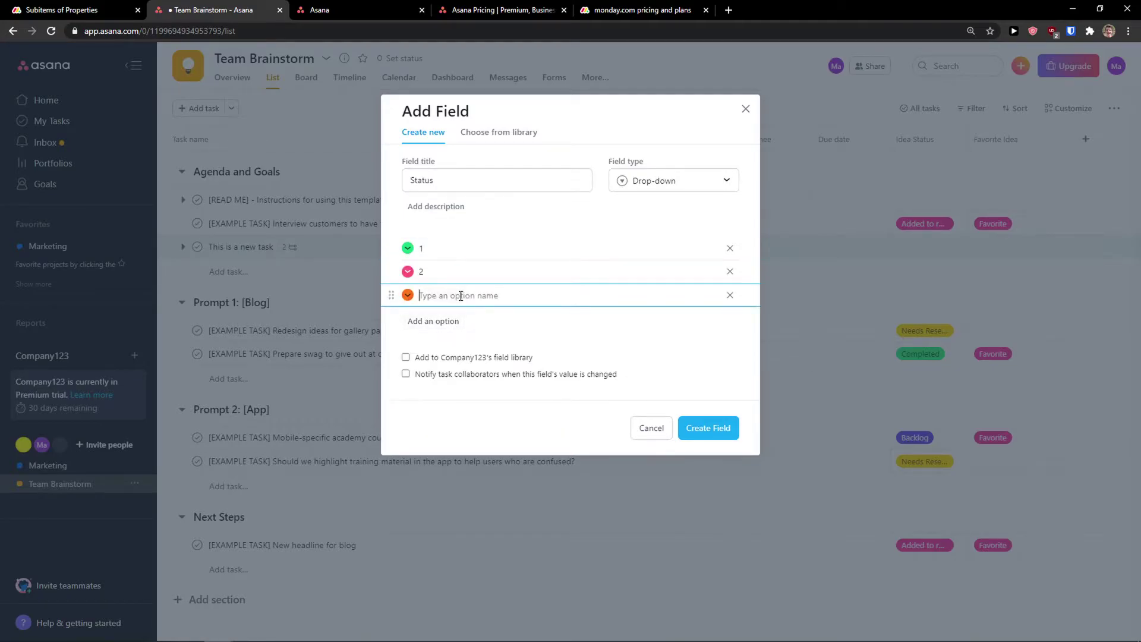
pyautogui.click(698, 184)
pyautogui.press('Escape')
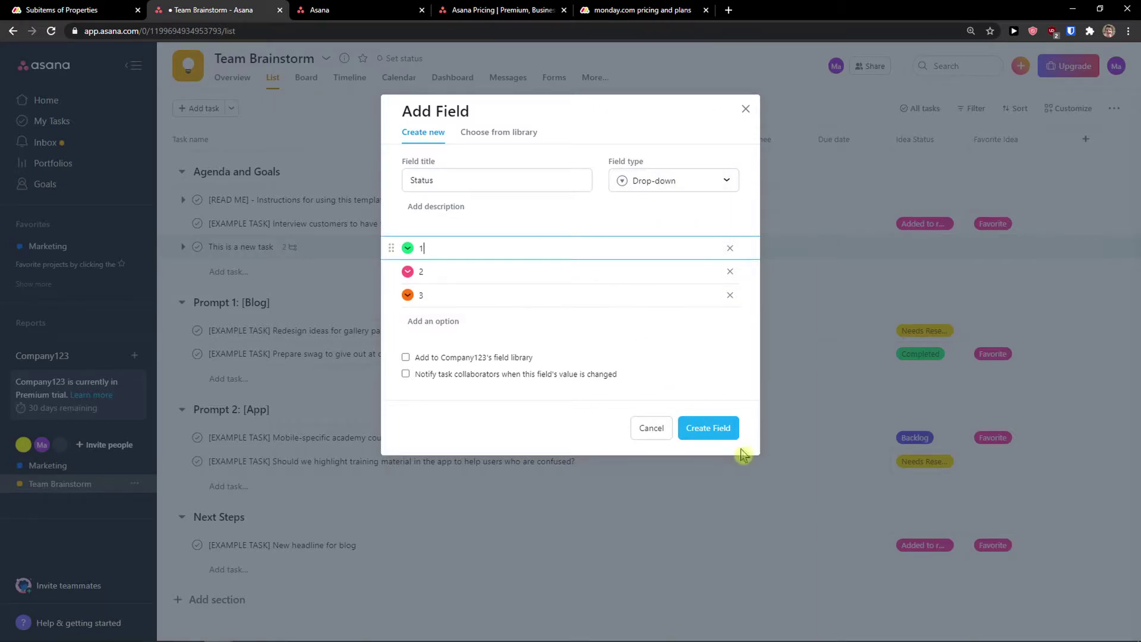
pyautogui.click(721, 427)
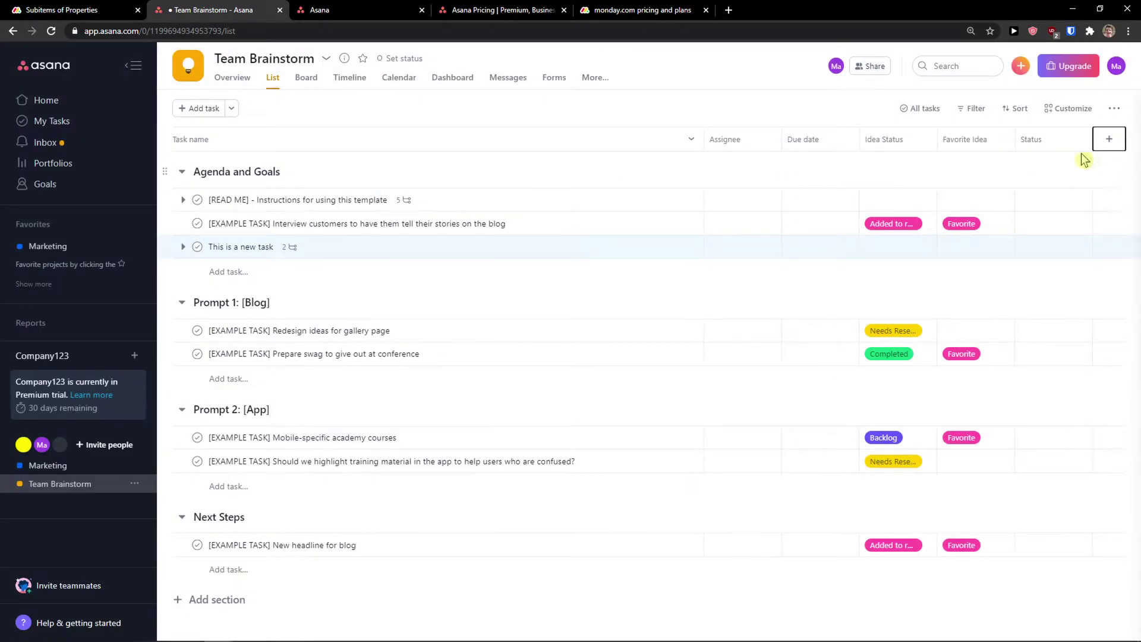
# - Set the first three Agenda tasks' Status to 1, 2 and 3
pyautogui.click(1064, 200)
pyautogui.click(1058, 248)
pyautogui.click(1067, 224)
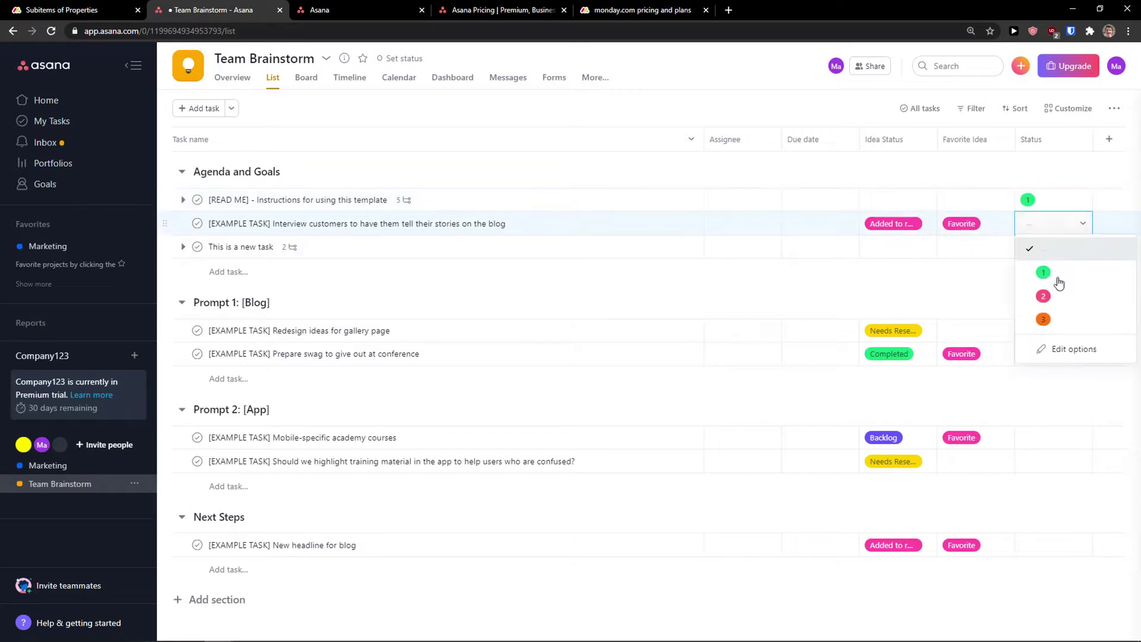
pyautogui.click(1058, 296)
pyautogui.click(1058, 246)
pyautogui.click(1053, 342)
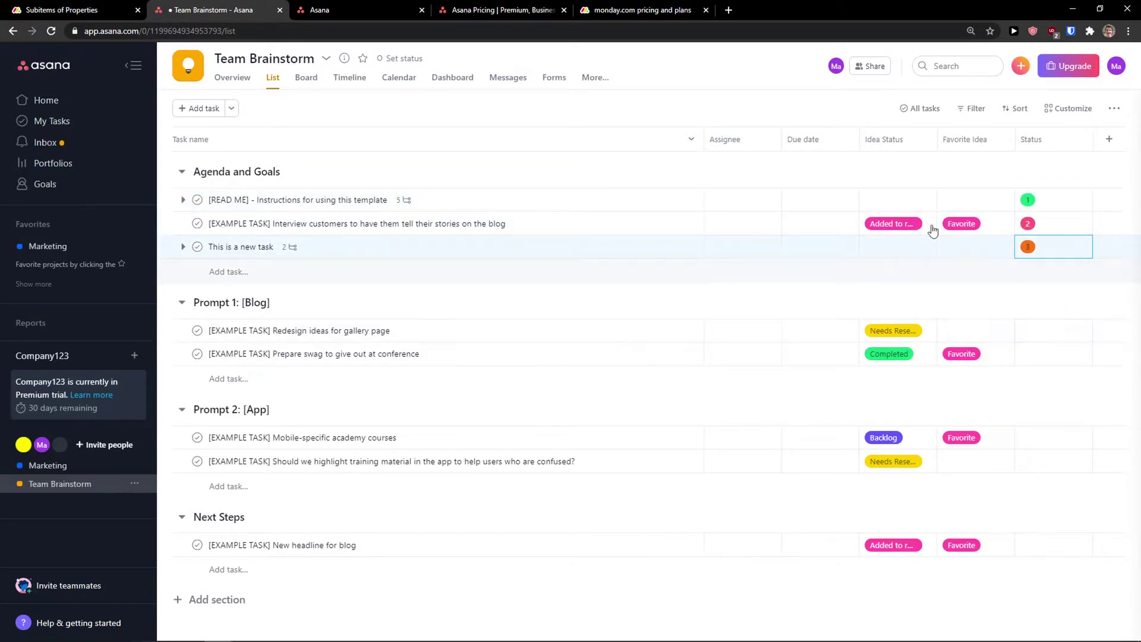
pyautogui.click(95, 7)
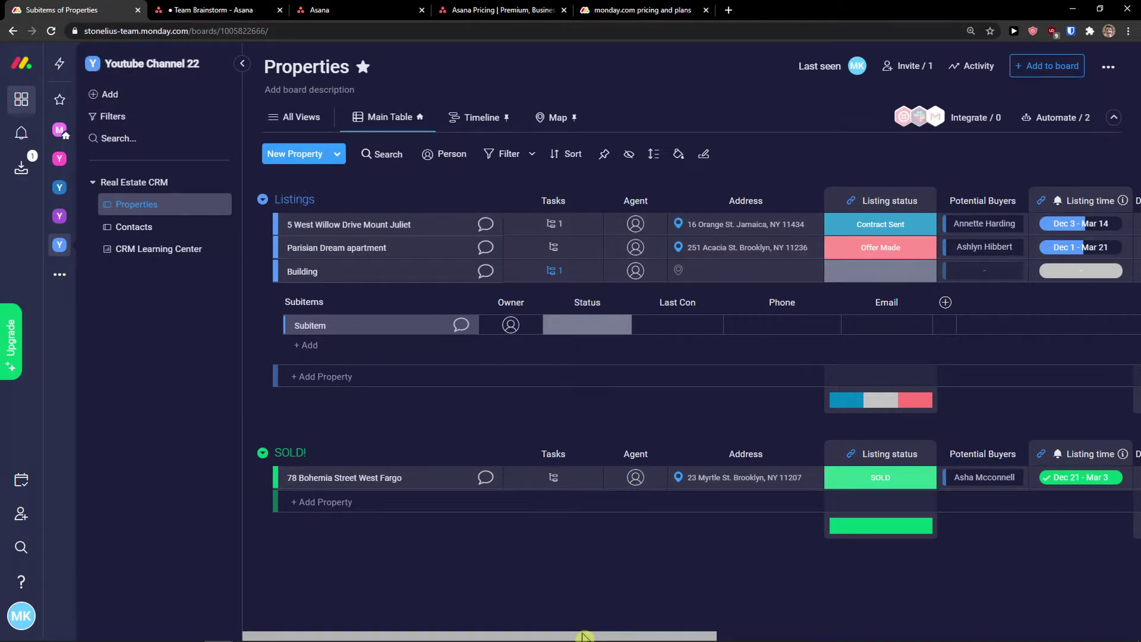
# - Scroll the Properties board right and browse Column Center's full catalogue of column types
pyautogui.moveTo(583, 636); pyautogui.dragTo(1053, 620)
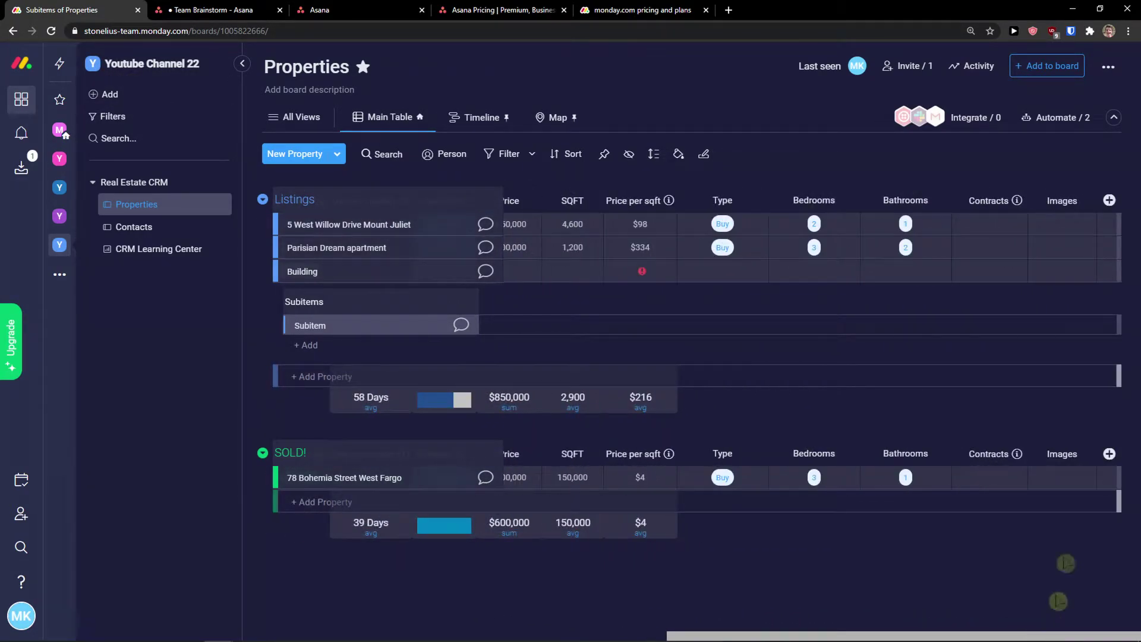
pyautogui.click(1109, 199)
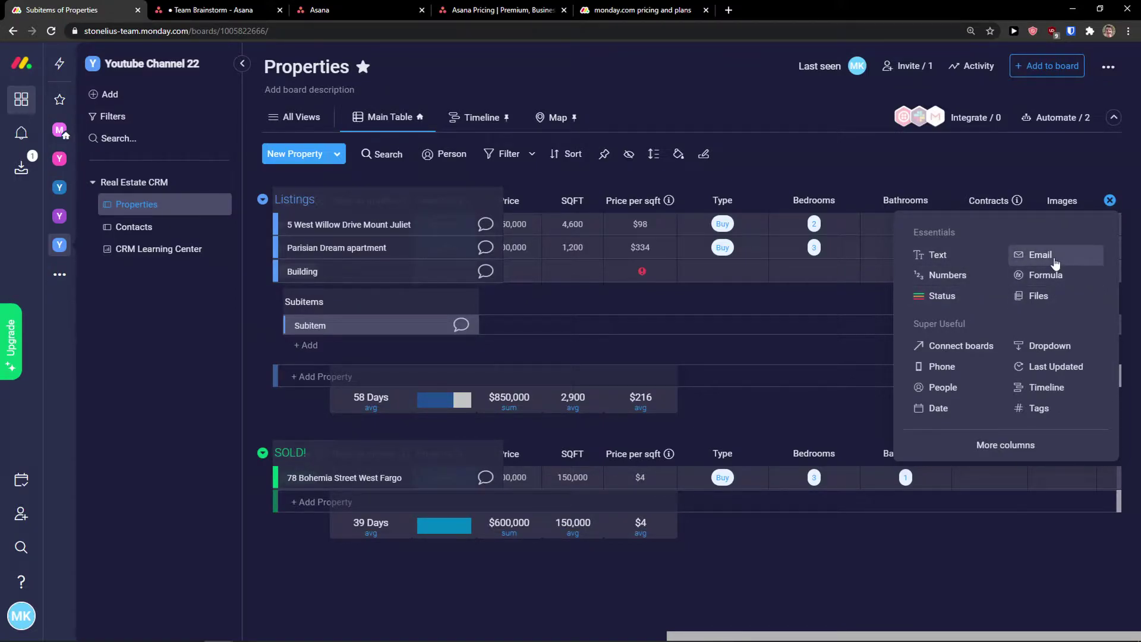
pyautogui.click(1019, 445)
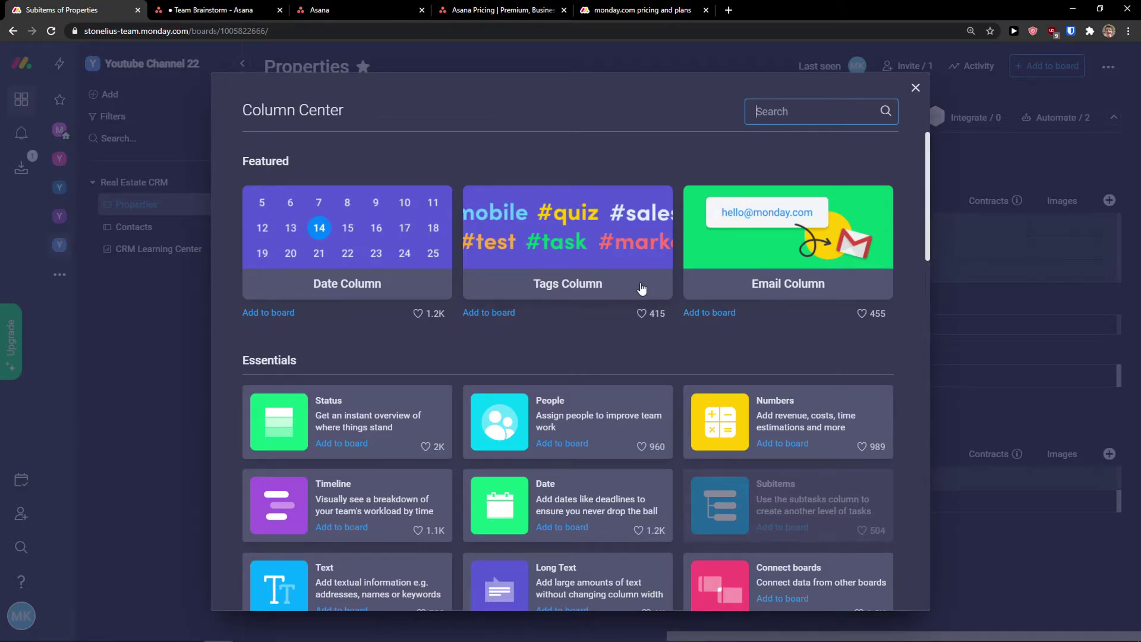
pyautogui.scroll(-2, 642, 289)
pyautogui.scroll(2, 642, 288)
pyautogui.scroll(-6, 651, 289)
pyautogui.click(244, 10)
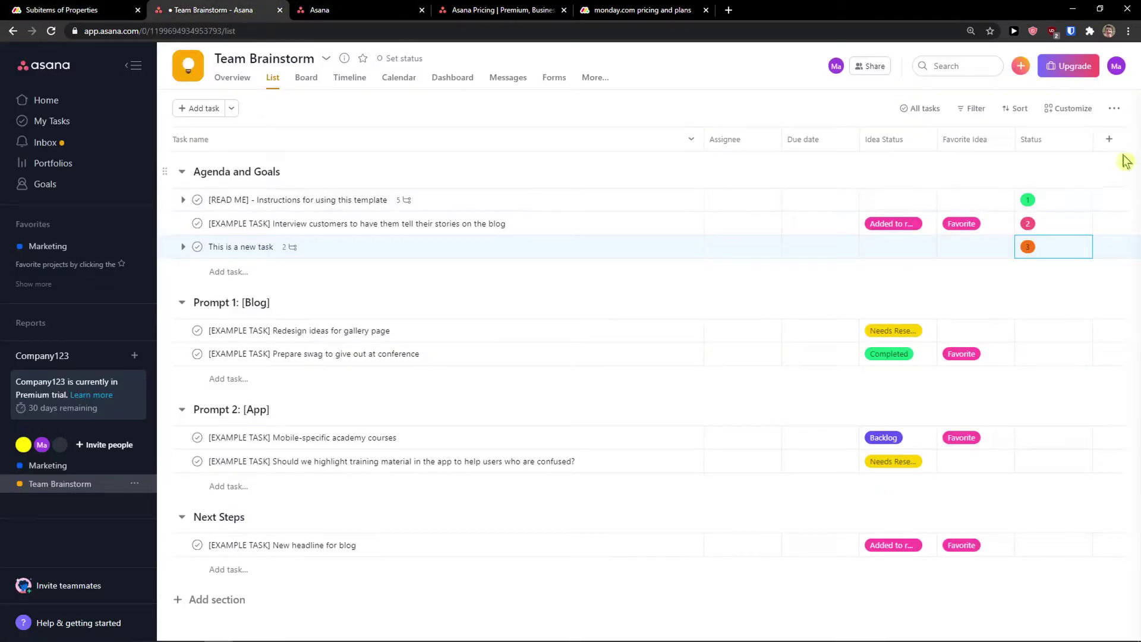
# - Browse Asana's library of existing fields in the Add Field dialog, then close it
pyautogui.click(1109, 139)
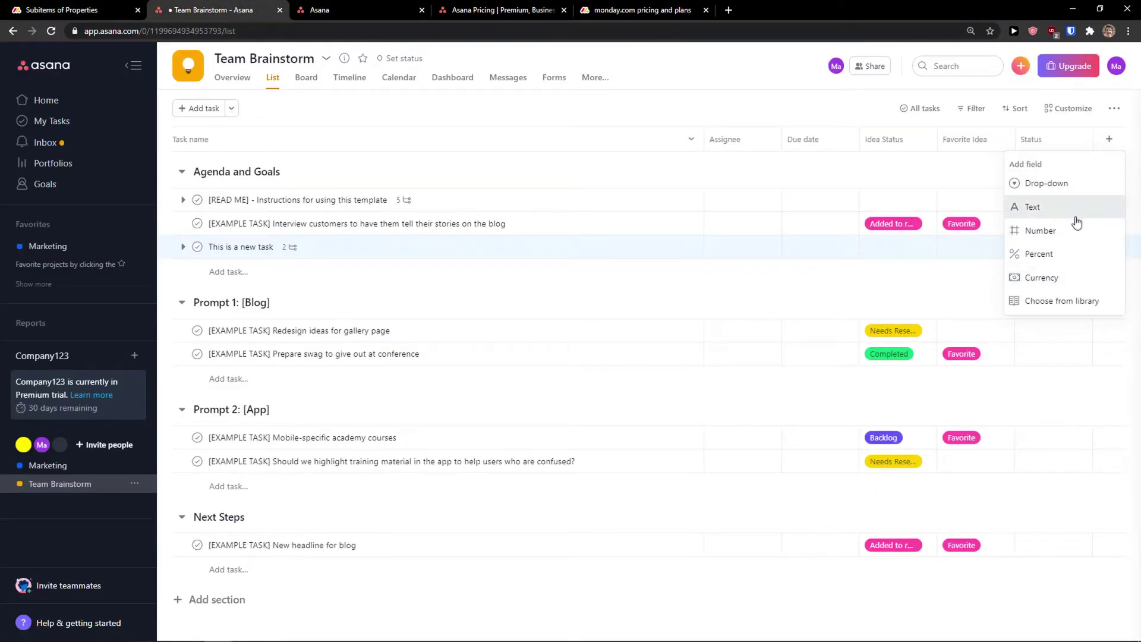
pyautogui.click(1074, 304)
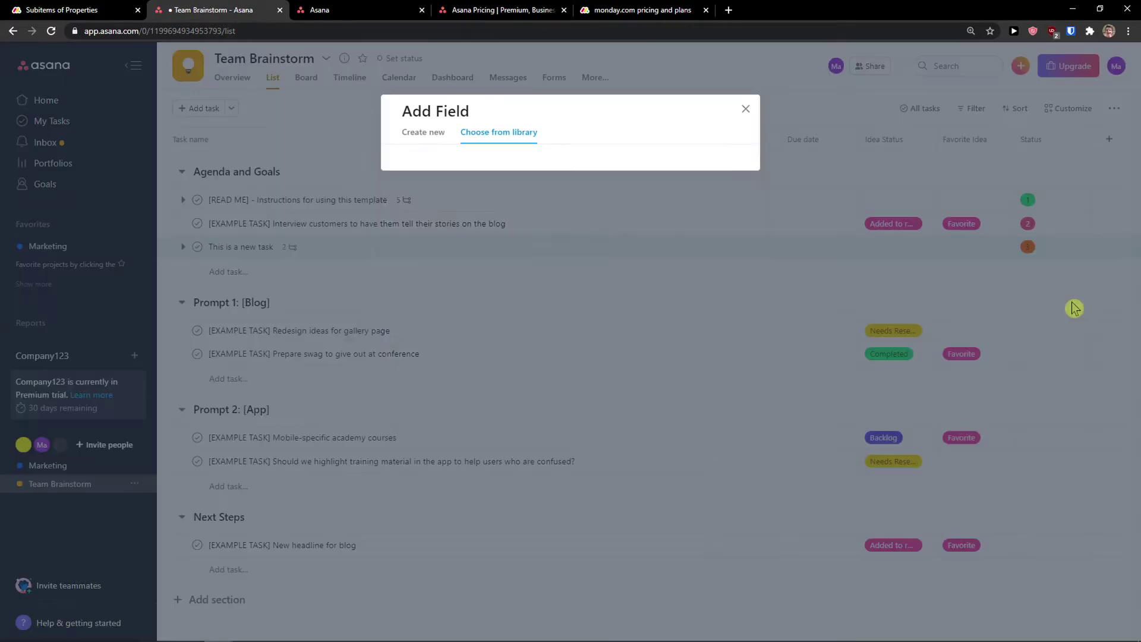
pyautogui.click(746, 109)
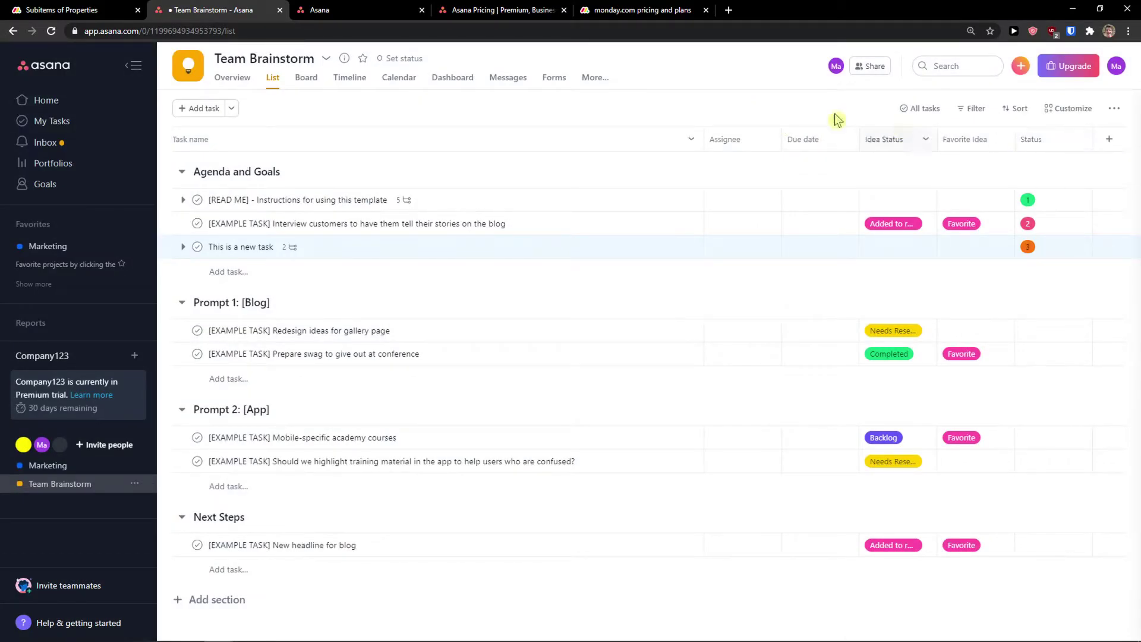
pyautogui.click(591, 78)
pyautogui.hotkey('ctrl', '1')
# - Scroll Column Center and add a Formula column to the Properties board
pyautogui.scroll(-1, 428, 297)
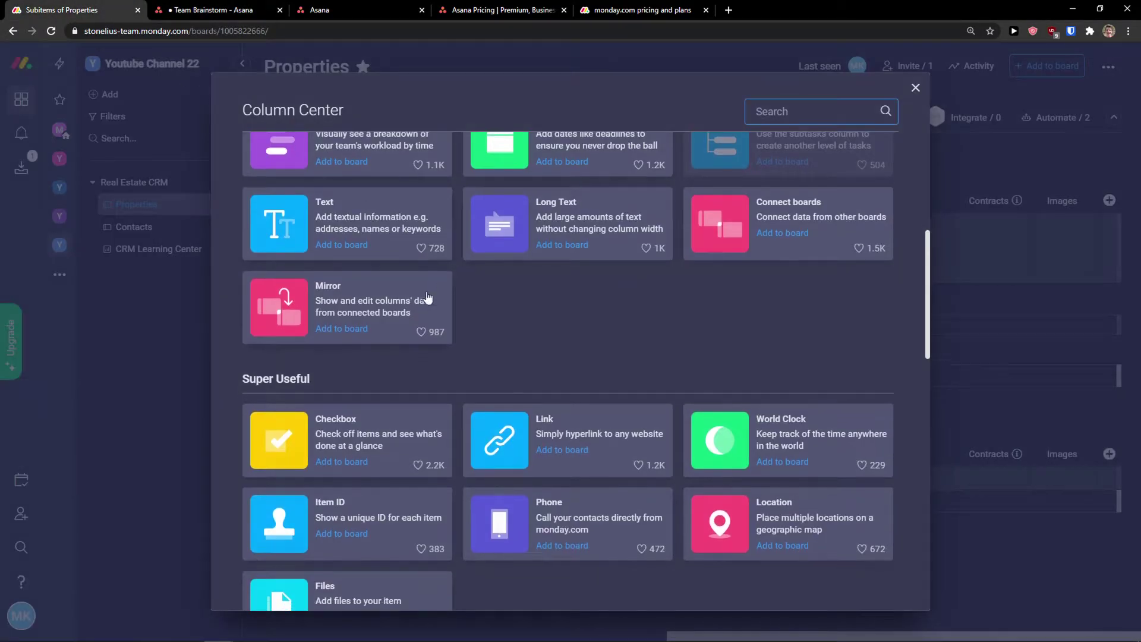
pyautogui.scroll(-6, 427, 297)
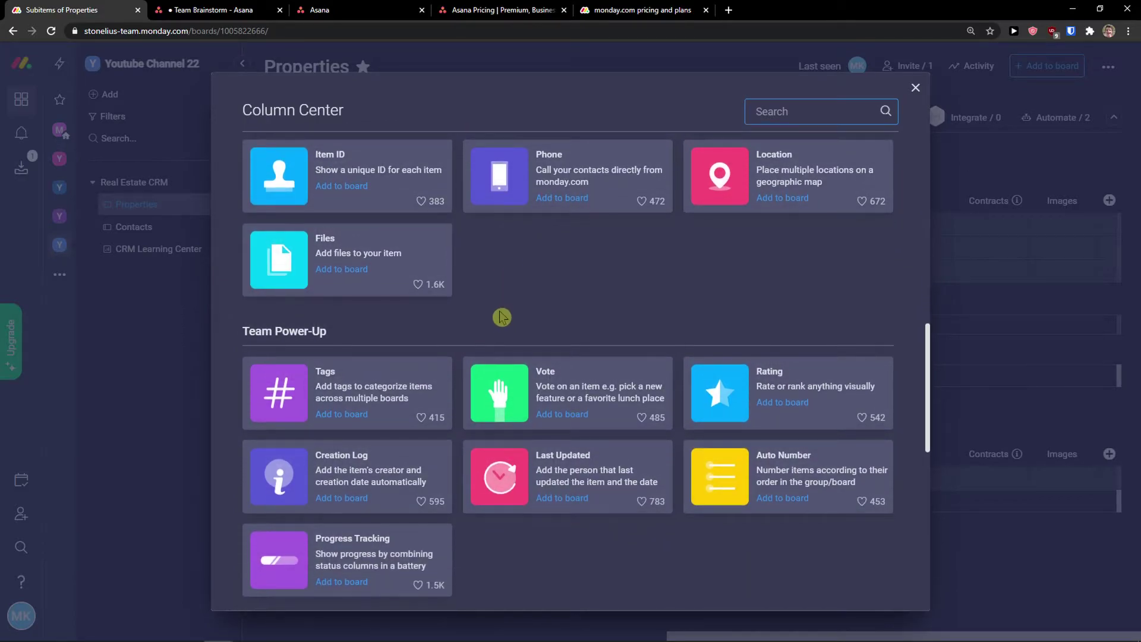
pyautogui.scroll(-5, 501, 316)
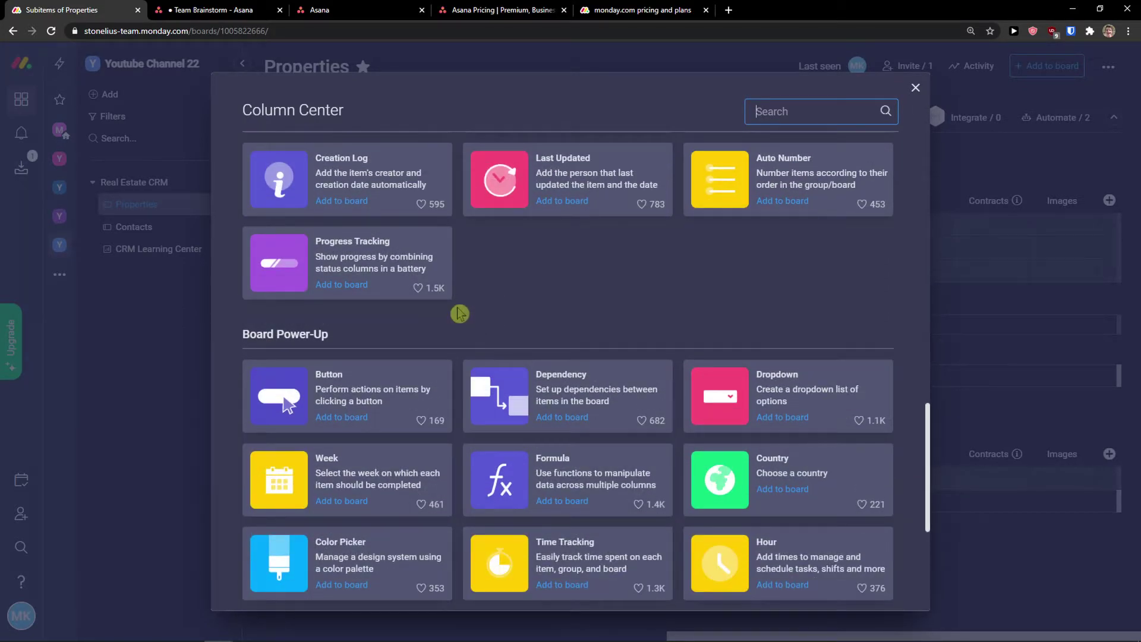
pyautogui.scroll(15, 471, 309)
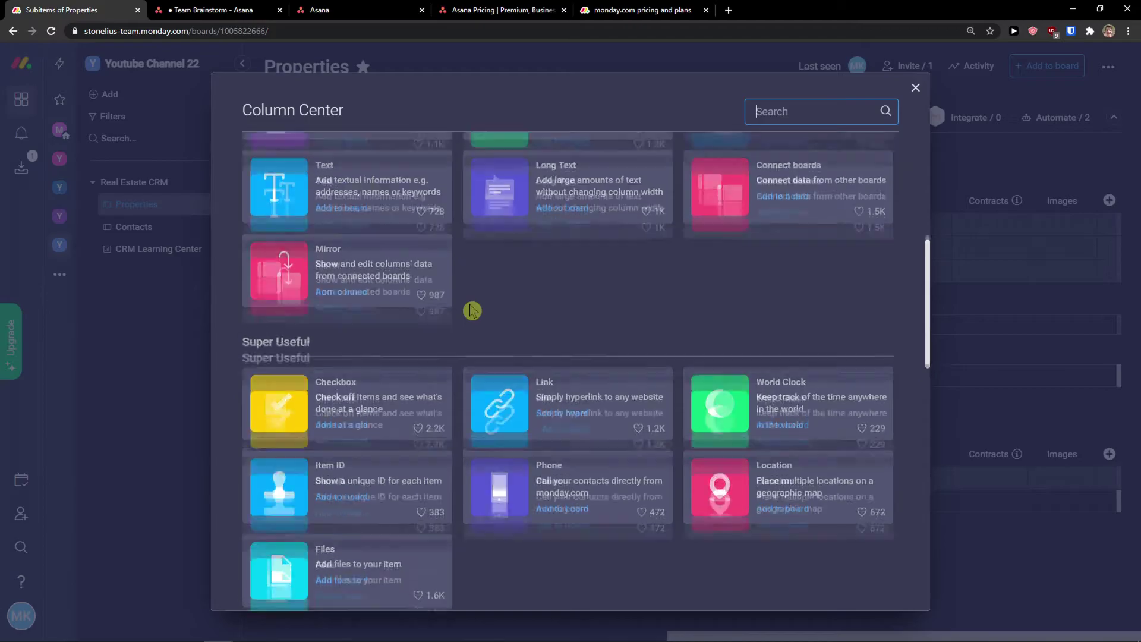
pyautogui.scroll(-14, 629, 312)
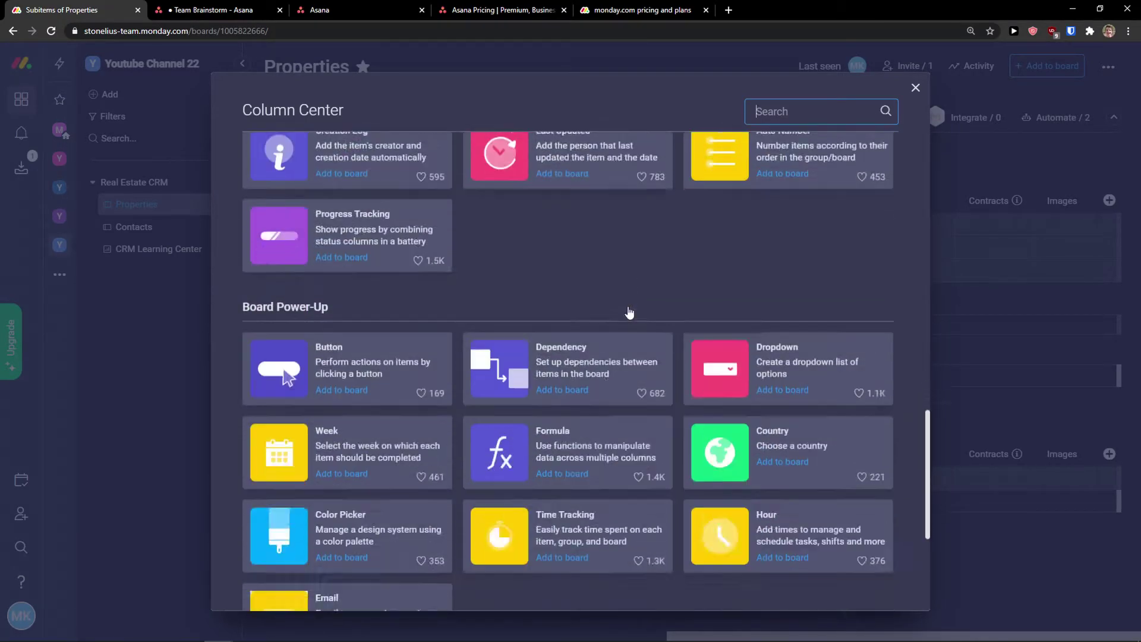
pyautogui.scroll(-2, 629, 311)
pyautogui.click(609, 362)
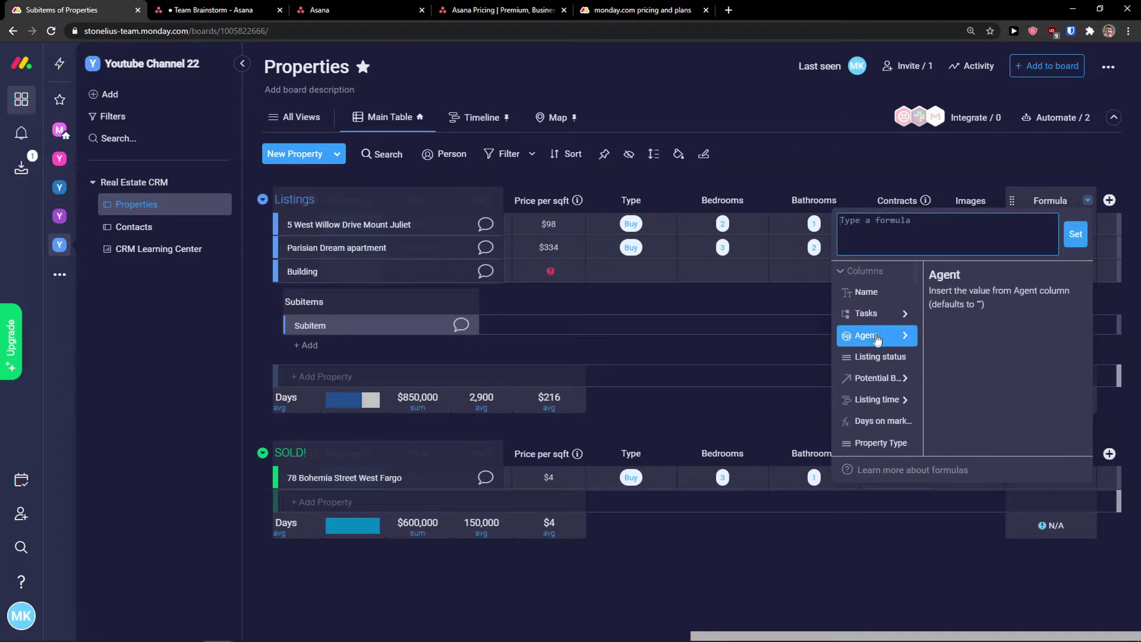
# - Scroll the formula editor's Functions list, then search Google for 'functions asana'
pyautogui.scroll(-8, 874, 299)
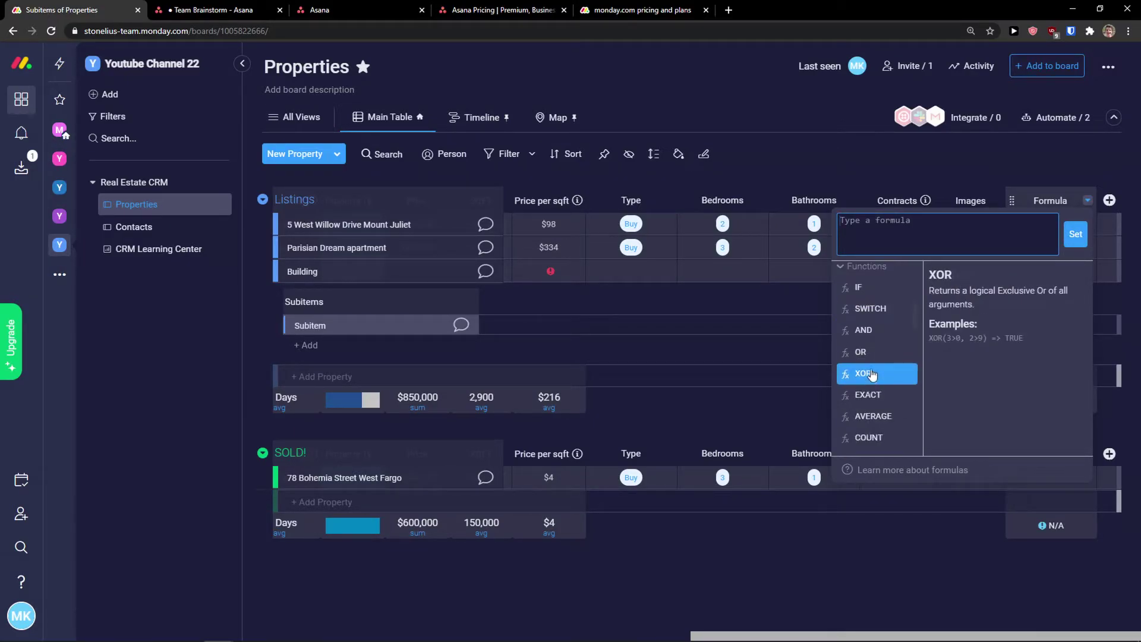
pyautogui.scroll(-2, 865, 397)
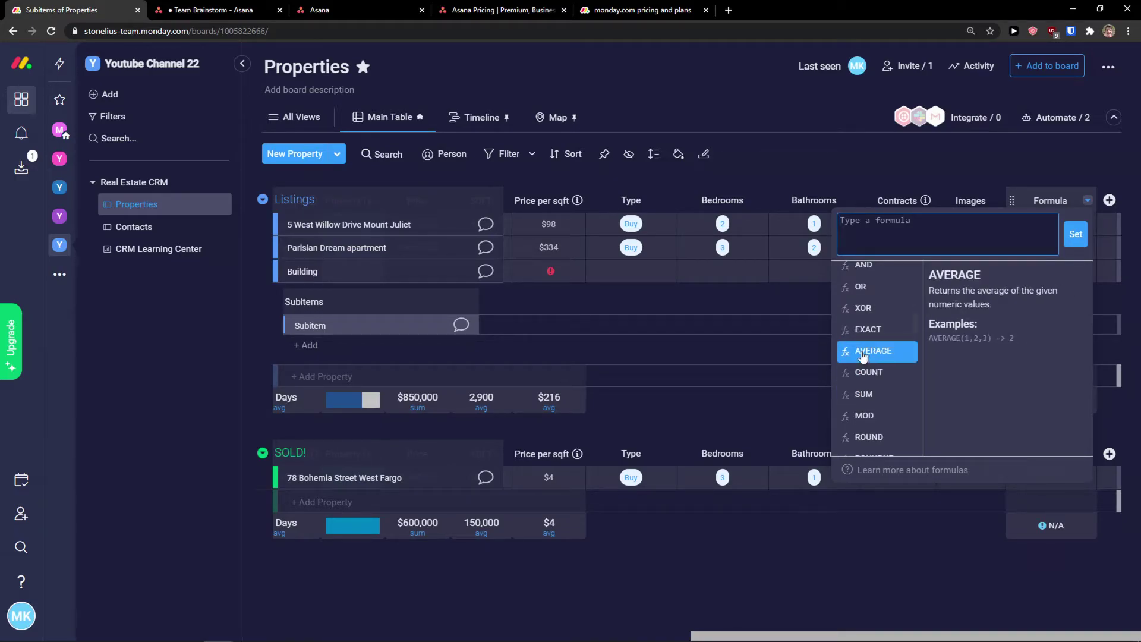
pyautogui.click(731, 12)
pyautogui.write('functions asana')
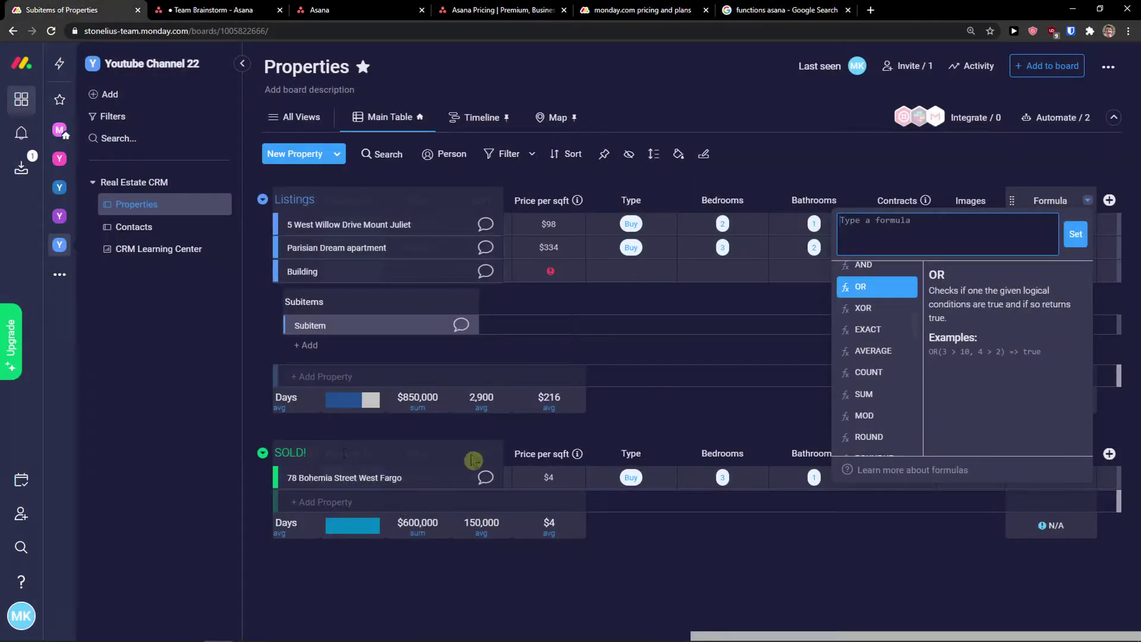
# - Return to monday.com's Properties board and close the formula editor
pyautogui.click(65, 11)
pyautogui.click(853, 311)
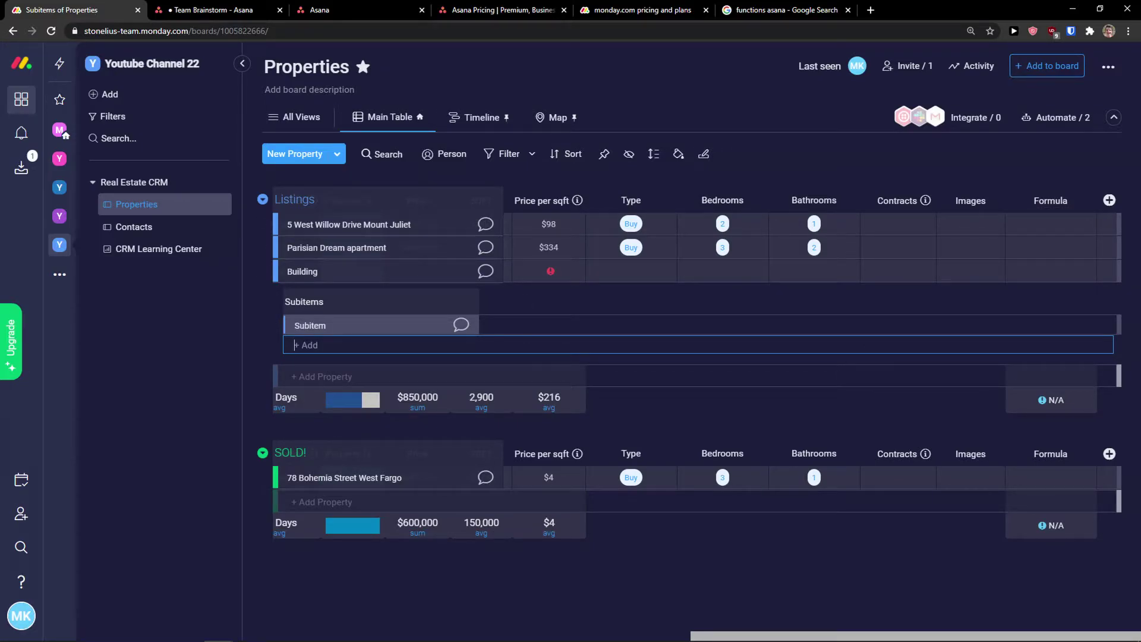
# - Open the Contacts board and bring up the full catalogue of view types
pyautogui.click(134, 226)
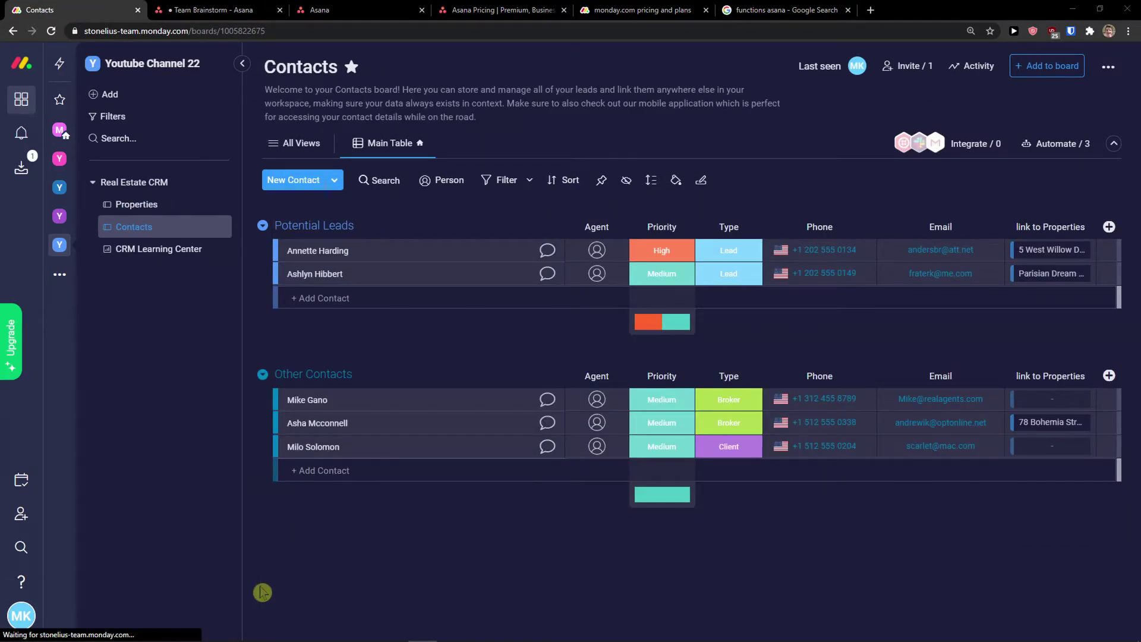
pyautogui.click(303, 146)
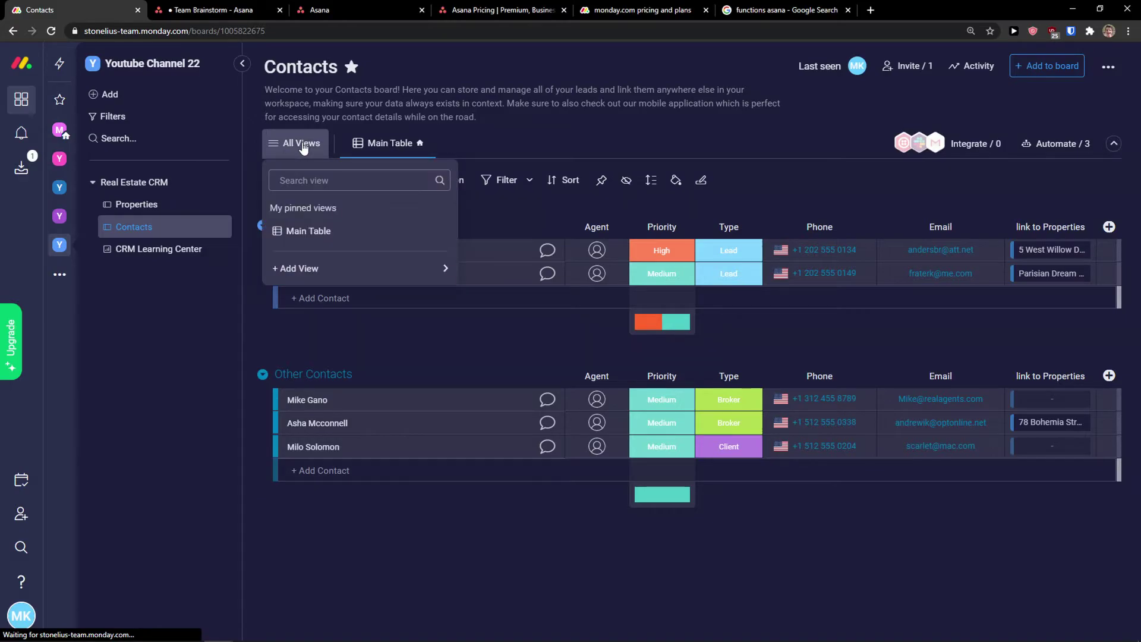
pyautogui.moveTo(364, 265)
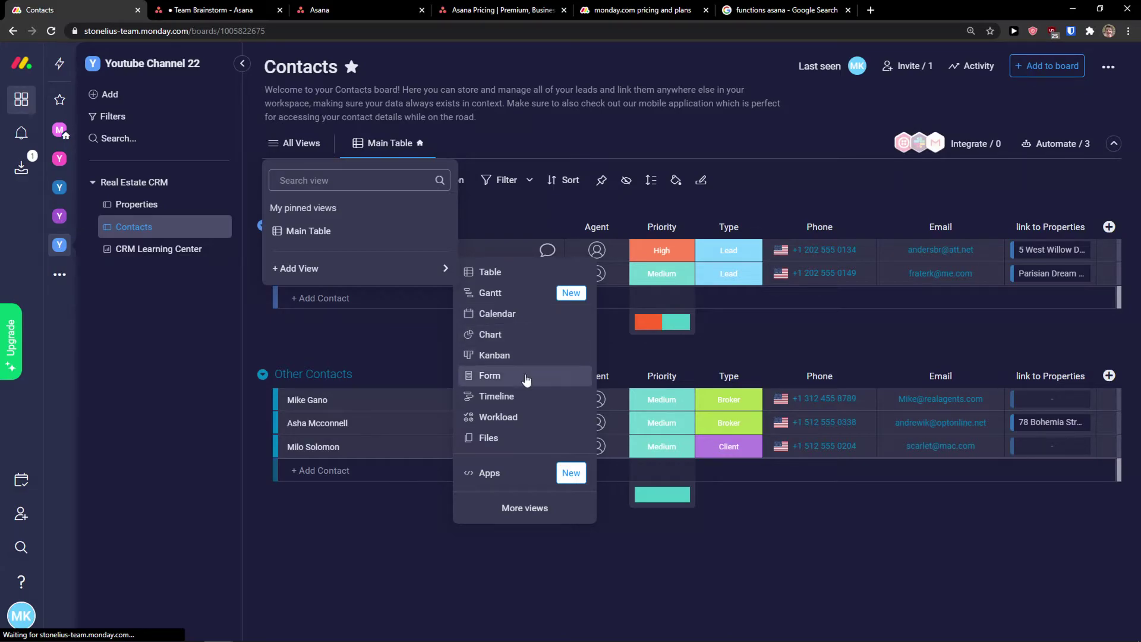
pyautogui.click(520, 458)
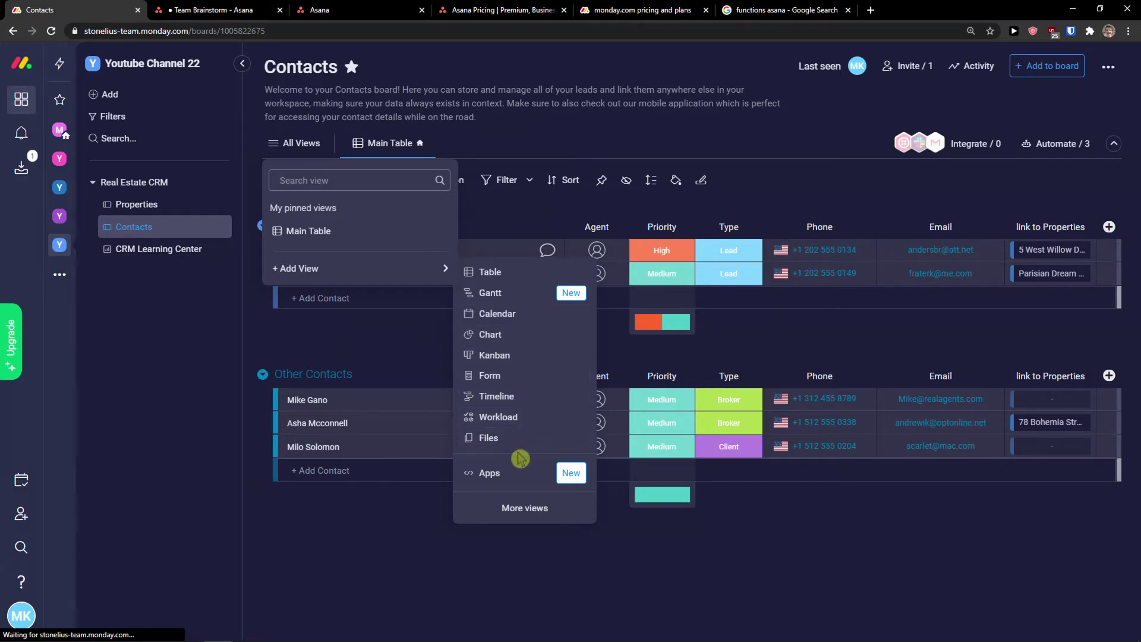
pyautogui.click(535, 509)
# - Look through the view types and add a Map view with its default name
pyautogui.scroll(-3, 461, 363)
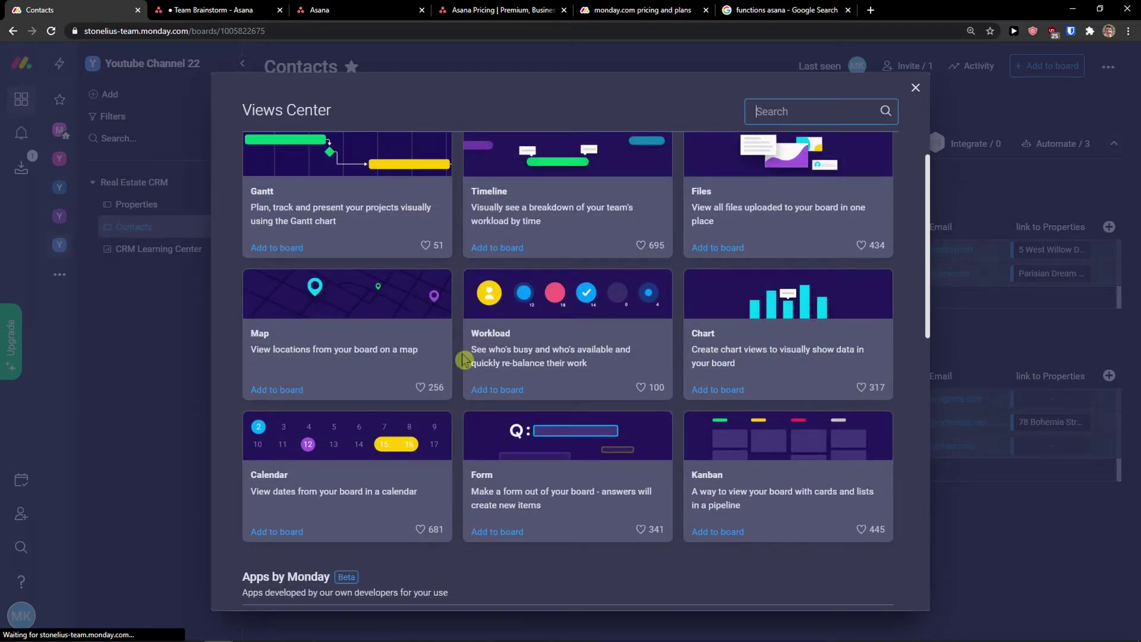
pyautogui.scroll(3, 466, 366)
pyautogui.scroll(-6, 464, 399)
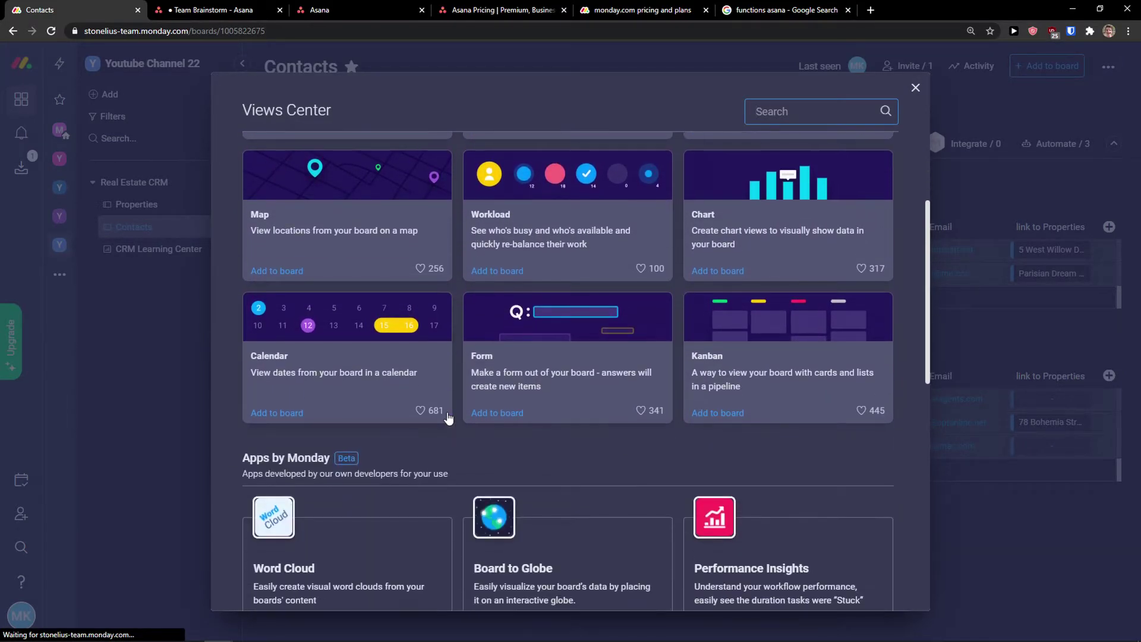
pyautogui.scroll(-4, 459, 407)
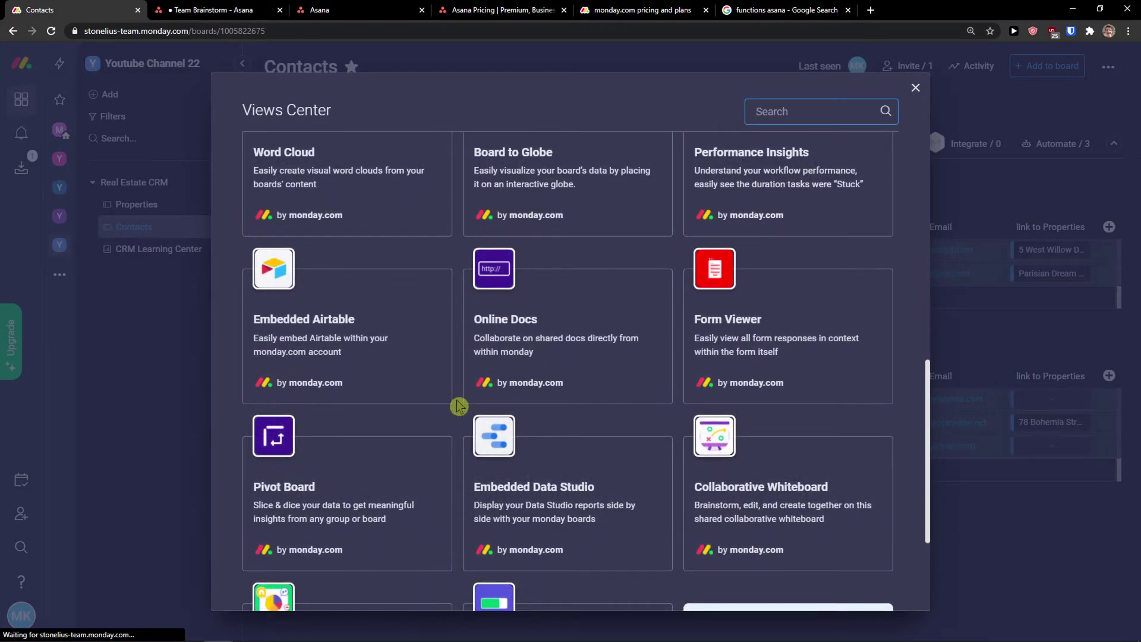
pyautogui.scroll(5, 459, 406)
pyautogui.scroll(-2, 459, 406)
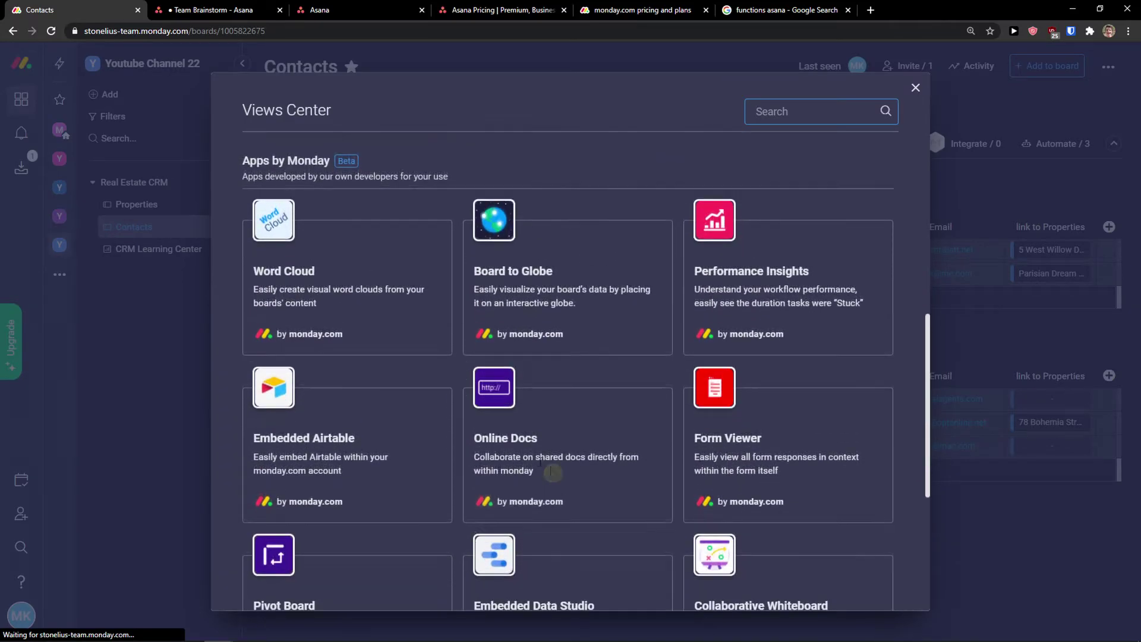
pyautogui.scroll(2, 521, 469)
pyautogui.scroll(6, 286, 415)
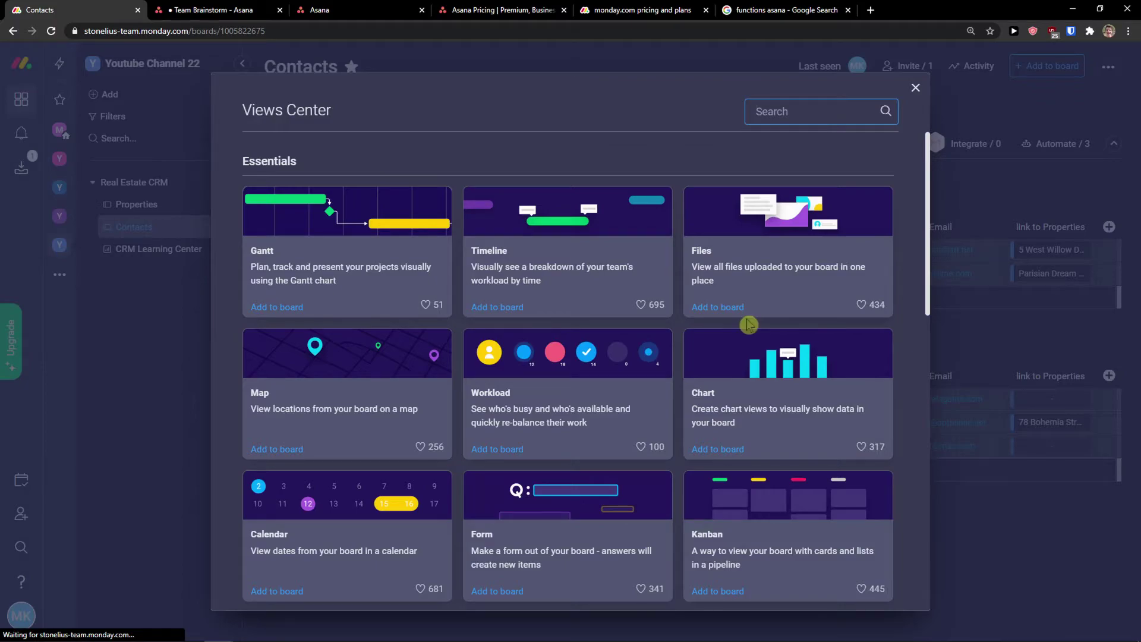
pyautogui.scroll(-1, 642, 357)
pyautogui.click(285, 390)
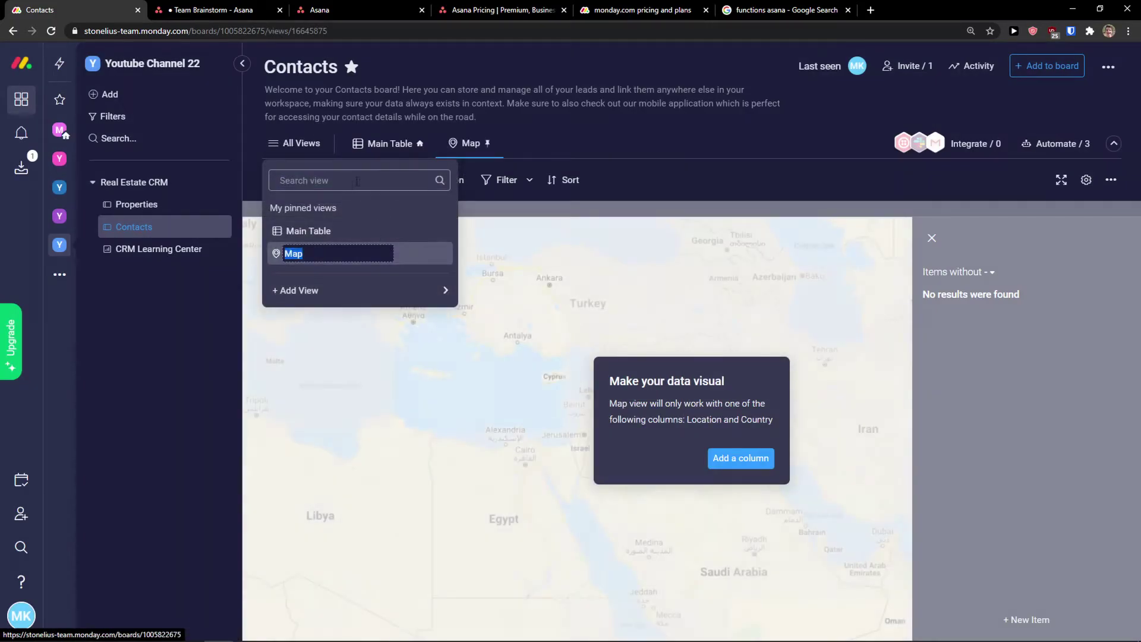
pyautogui.click(538, 274)
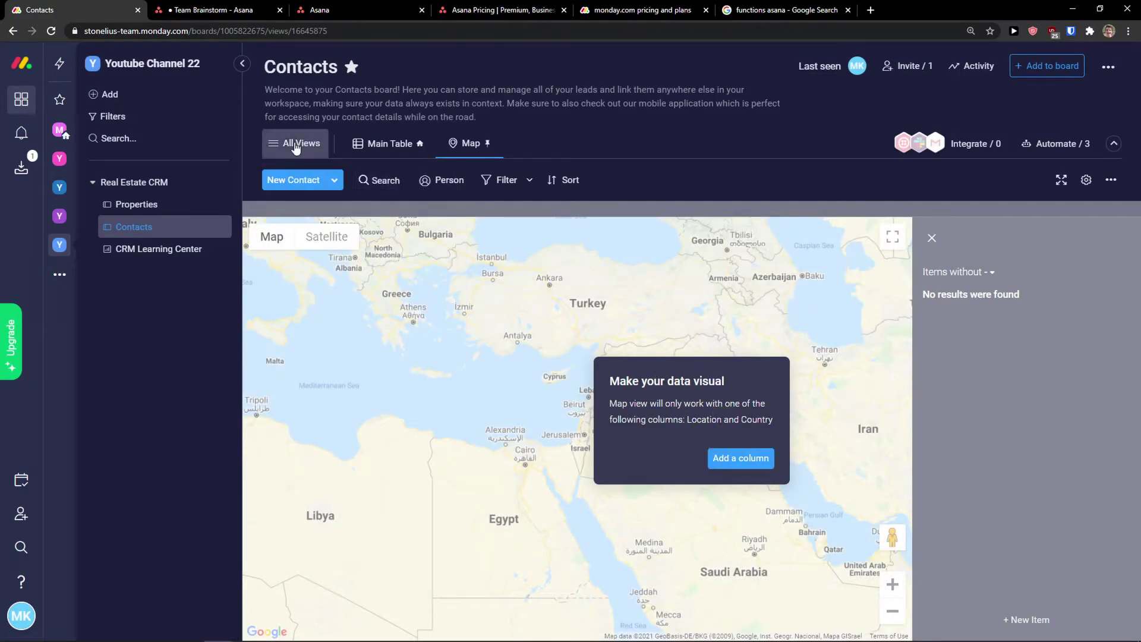
# - Add a Kanban view to the Contacts board with its default name
pyautogui.click(293, 142)
pyautogui.moveTo(417, 290)
pyautogui.click(552, 379)
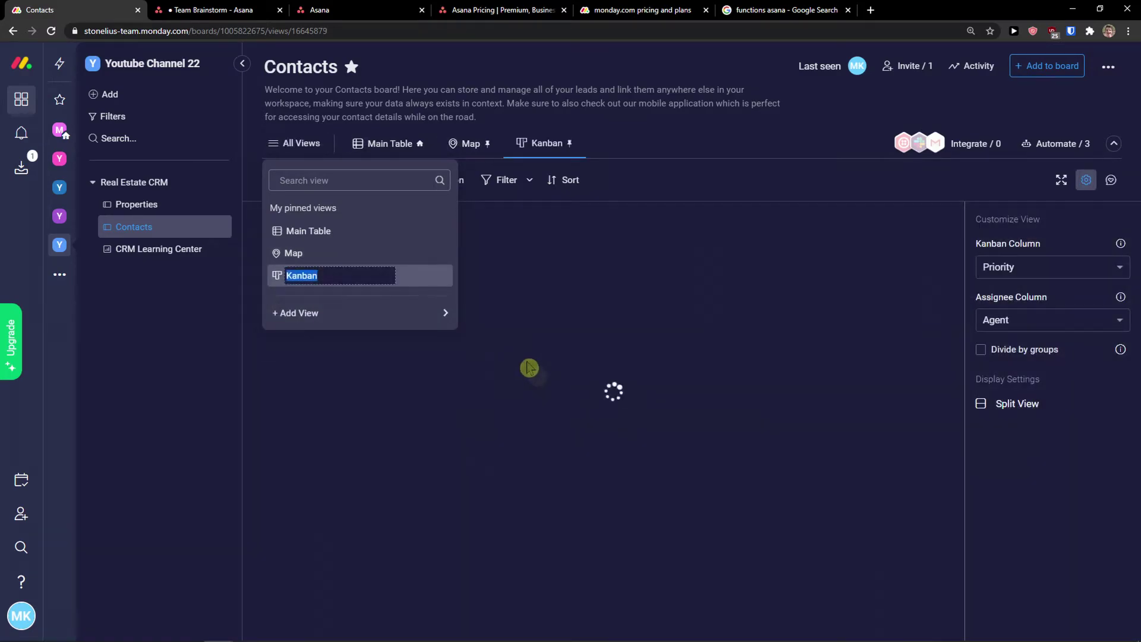
pyautogui.click(690, 178)
pyautogui.click(254, 8)
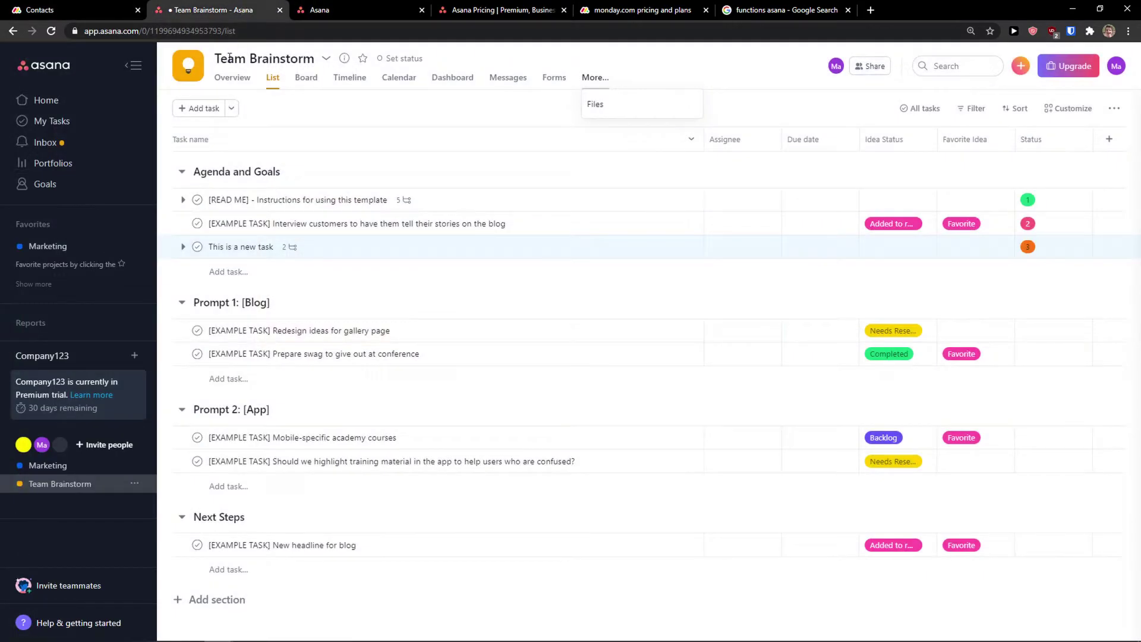
# - Look over the project's Overview, List and Board views, comparing the board with monday.com's Kanban
pyautogui.click(232, 77)
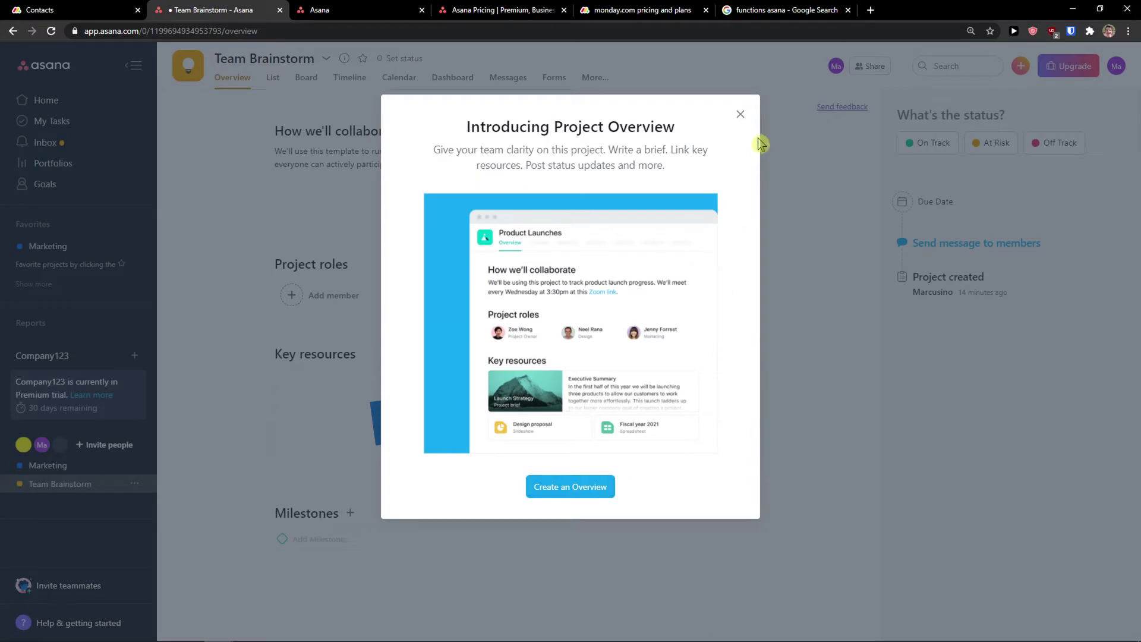
pyautogui.click(741, 114)
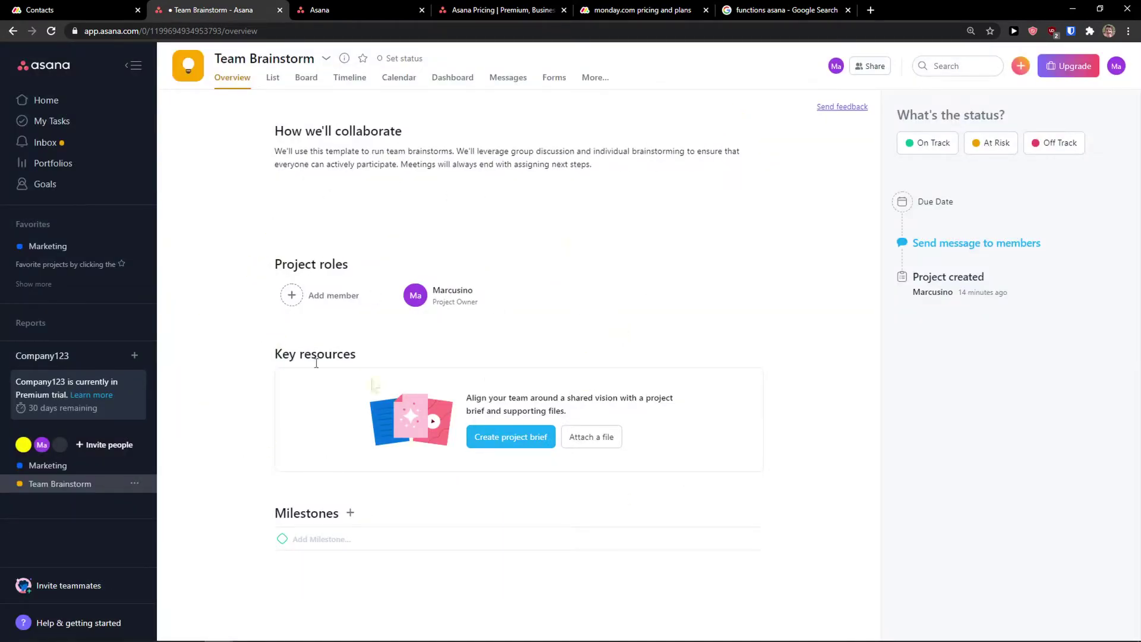
pyautogui.click(271, 80)
pyautogui.click(299, 83)
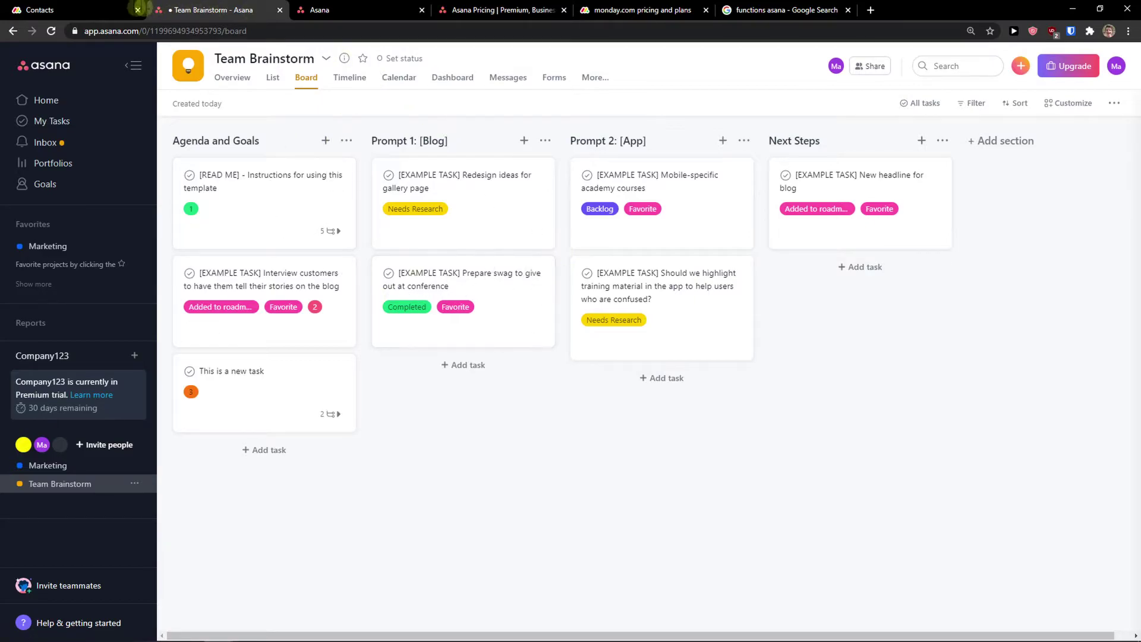
pyautogui.click(89, 9)
pyautogui.click(242, 8)
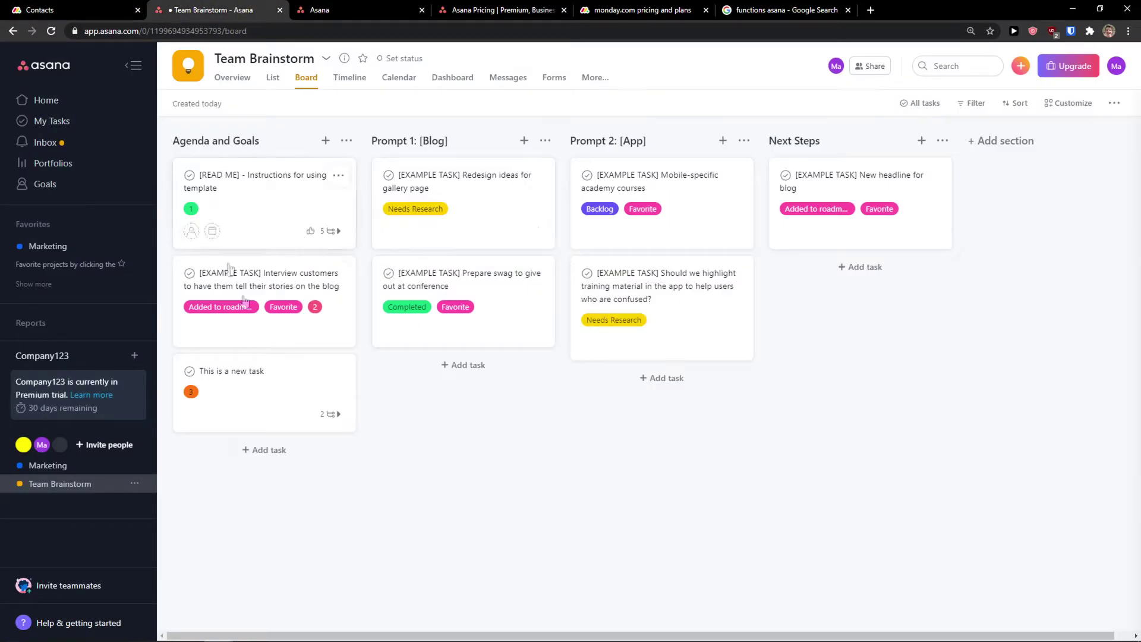
pyautogui.click(89, 10)
pyautogui.moveTo(425, 635); pyautogui.dragTo(497, 639)
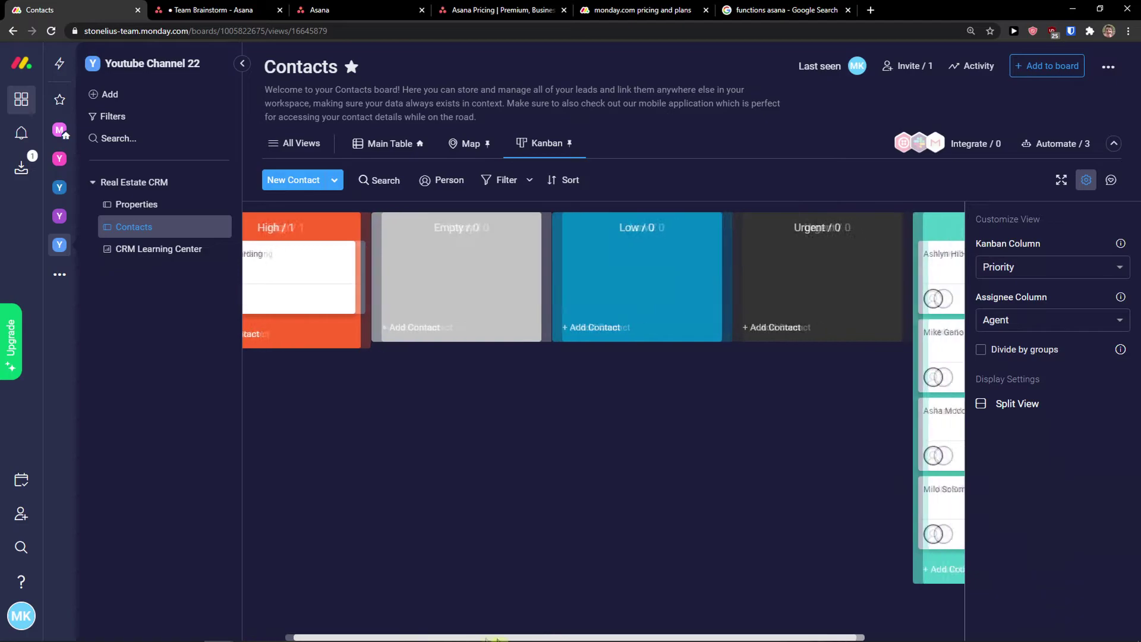
pyautogui.click(178, 8)
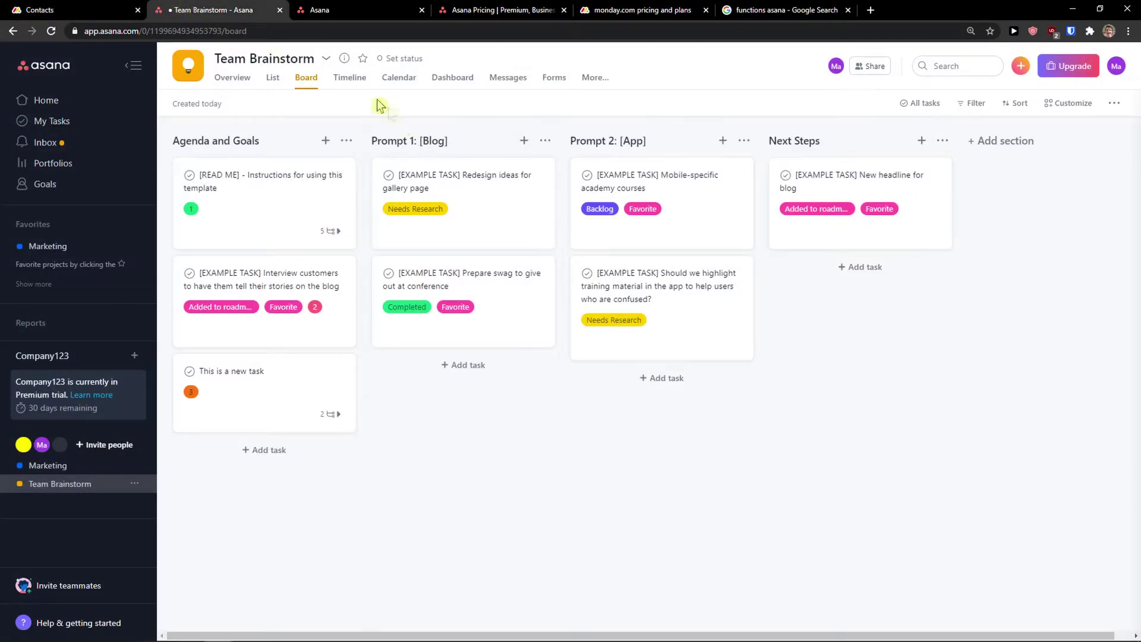
# - Turn on the Timeline view for the Team Brainstorm project
pyautogui.click(349, 78)
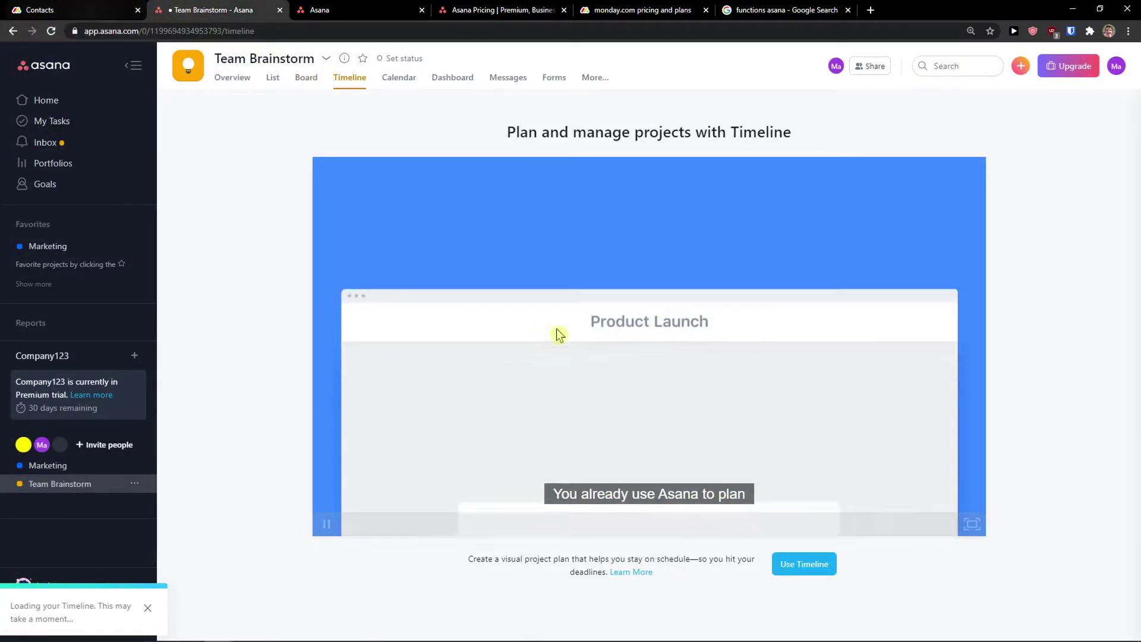
pyautogui.click(804, 568)
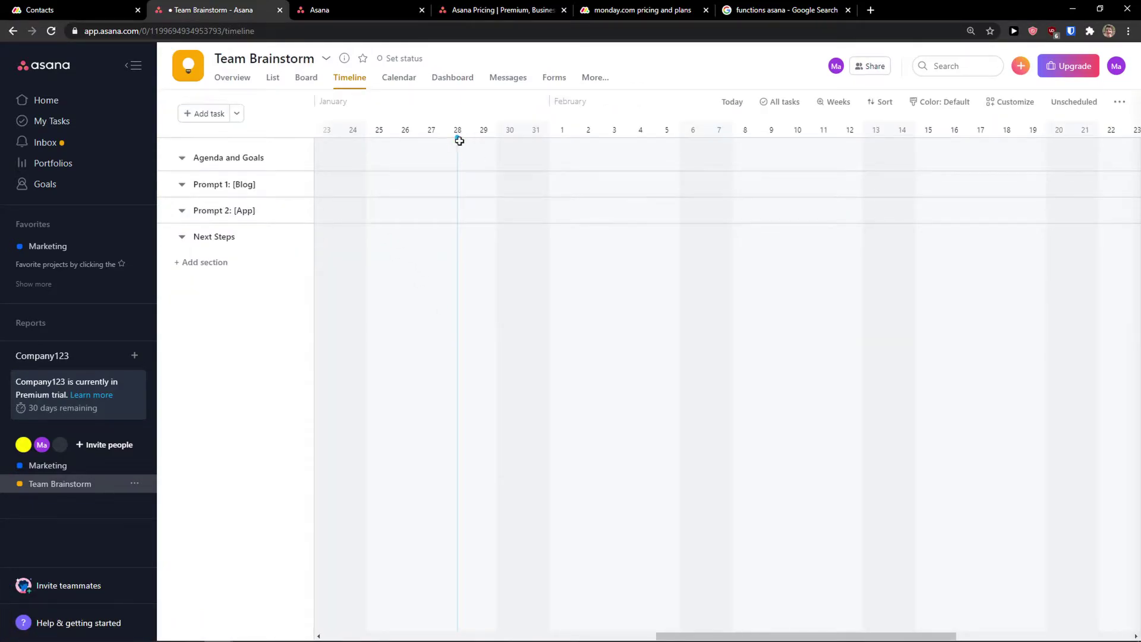
pyautogui.click(105, 9)
# - Add a Timeline view to the Contacts board and preview Column Center without adding a column
pyautogui.click(297, 144)
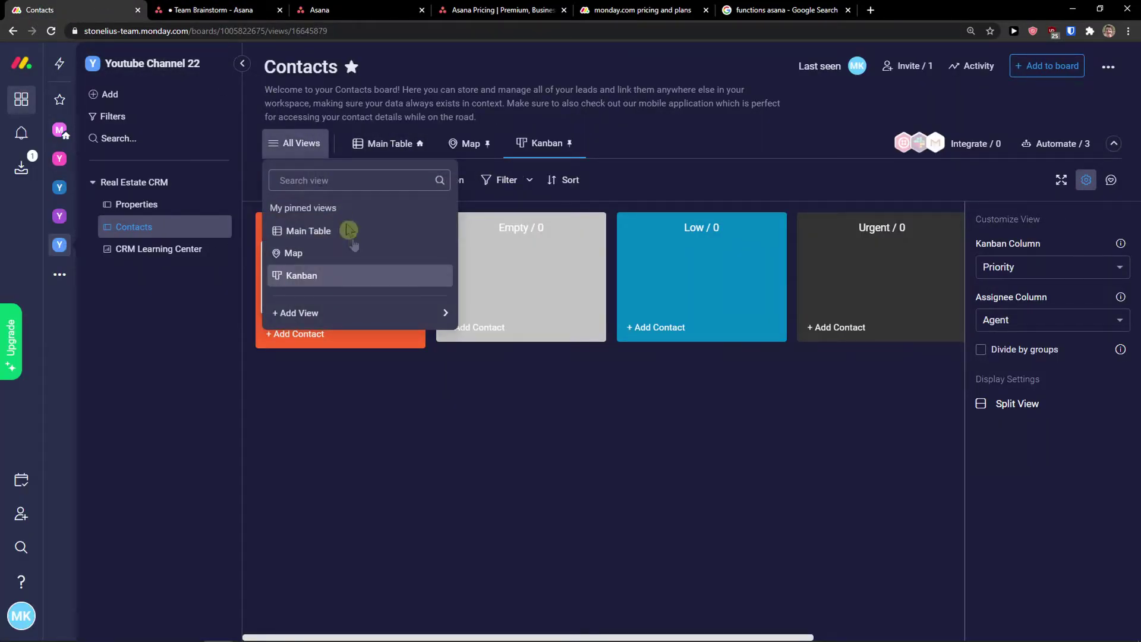
pyautogui.moveTo(375, 310)
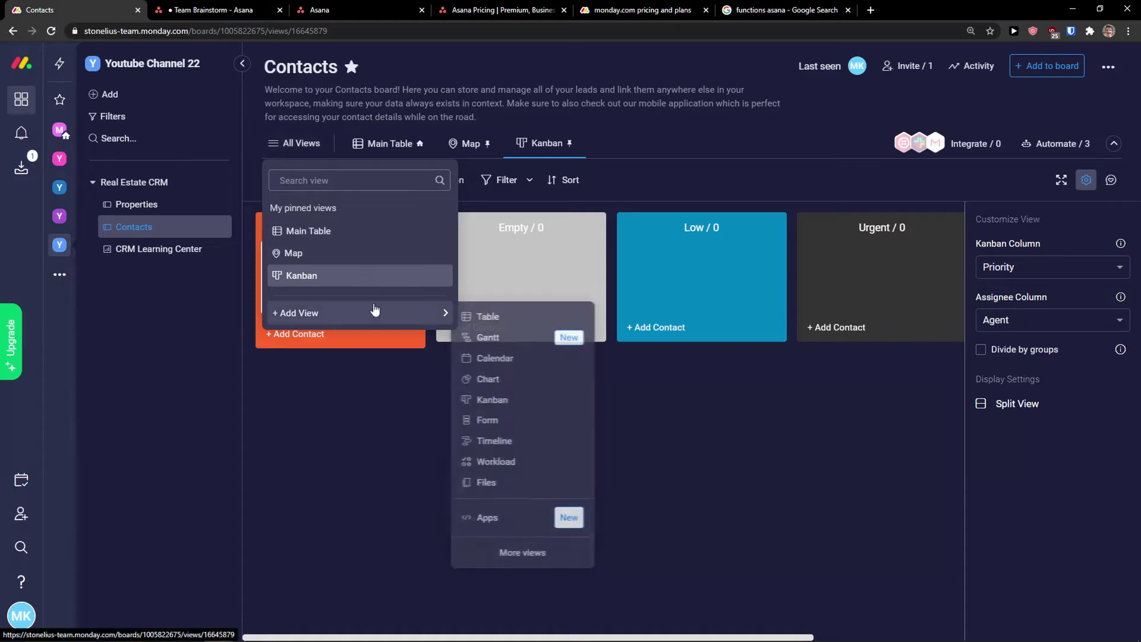
pyautogui.click(529, 441)
pyautogui.click(773, 434)
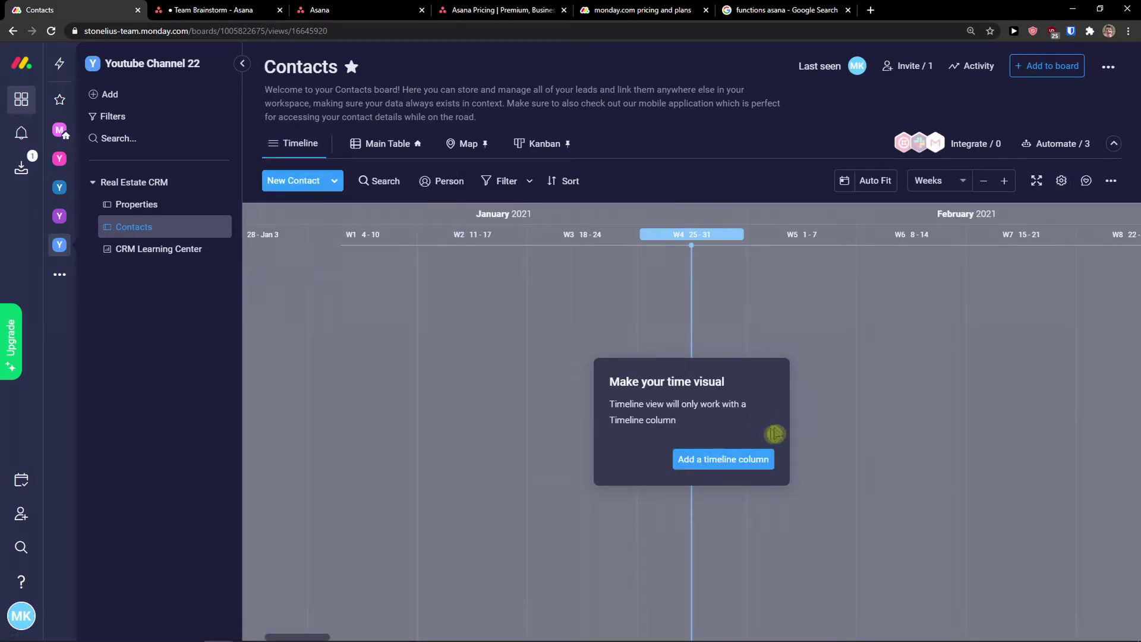
pyautogui.click(742, 459)
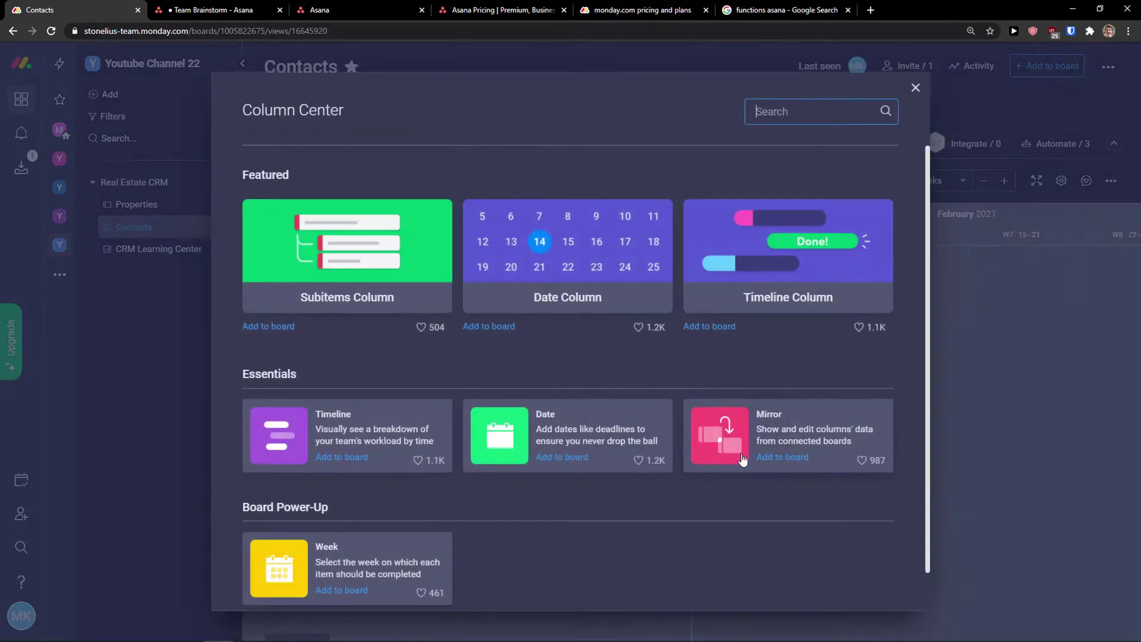
pyautogui.click(509, 300)
# - Pan across the empty timeline weeks, then open Asana's Calendar view
pyautogui.hscroll(3, 662, 299)
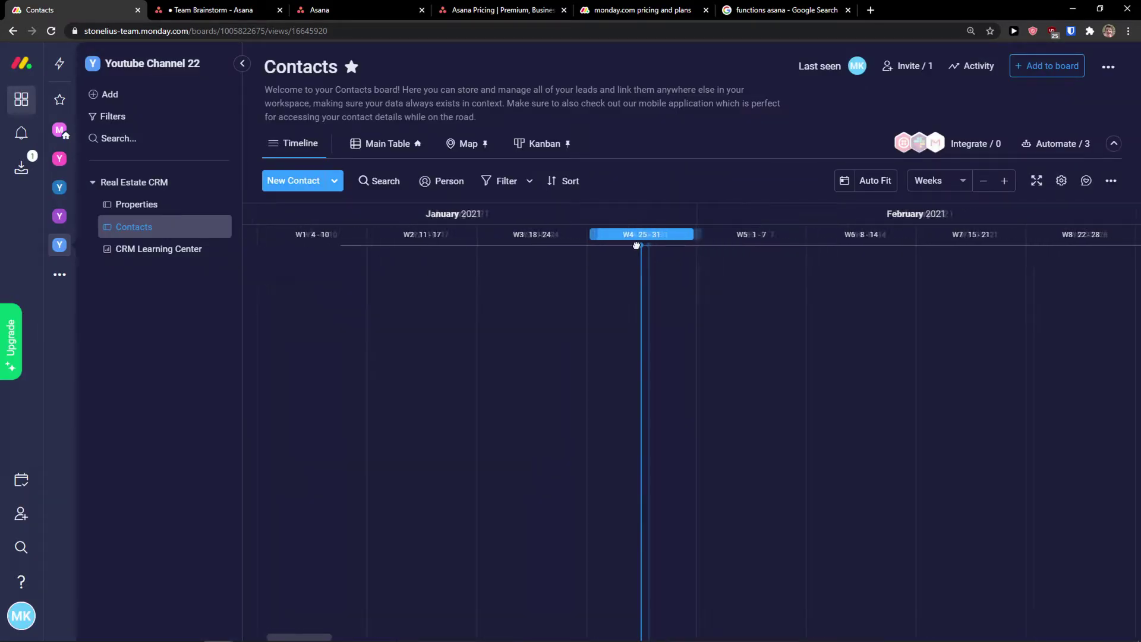
pyautogui.moveTo(714, 362); pyautogui.dragTo(782, 377)
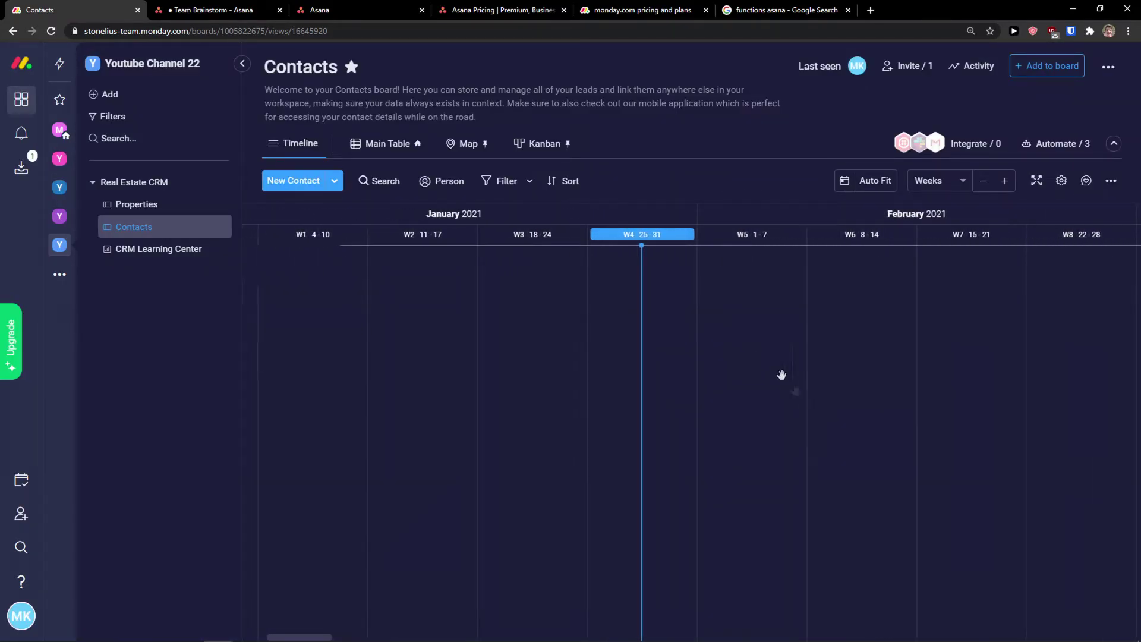
pyautogui.click(250, 9)
pyautogui.click(397, 78)
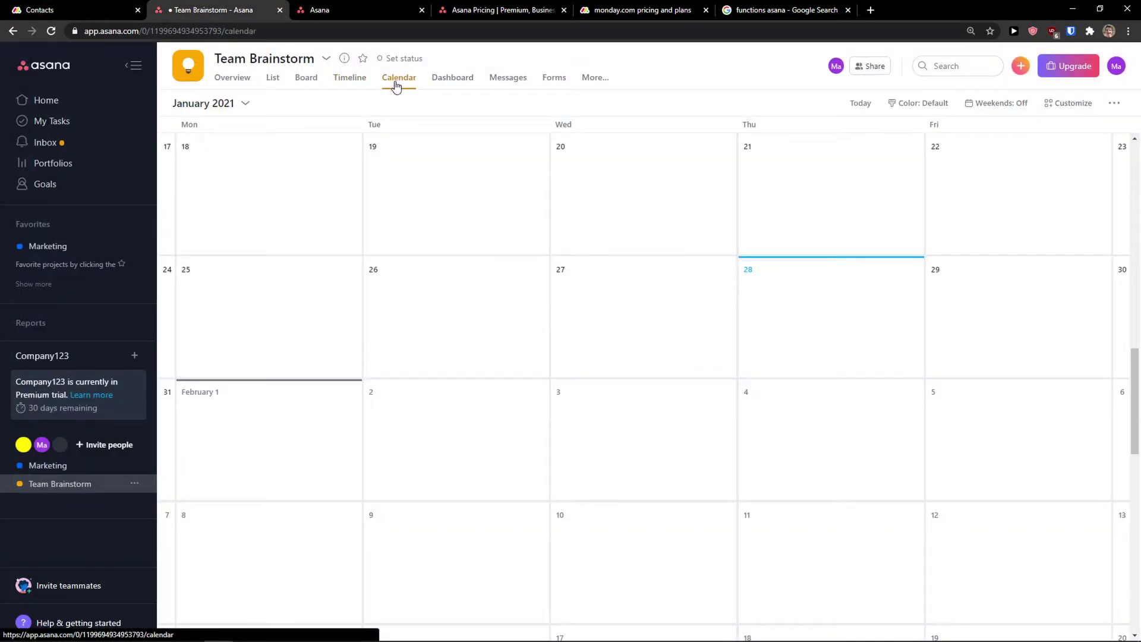
# - Create a task named 'Task' on the Jan 19 calendar cell, view its details, then close them
pyautogui.click(591, 199)
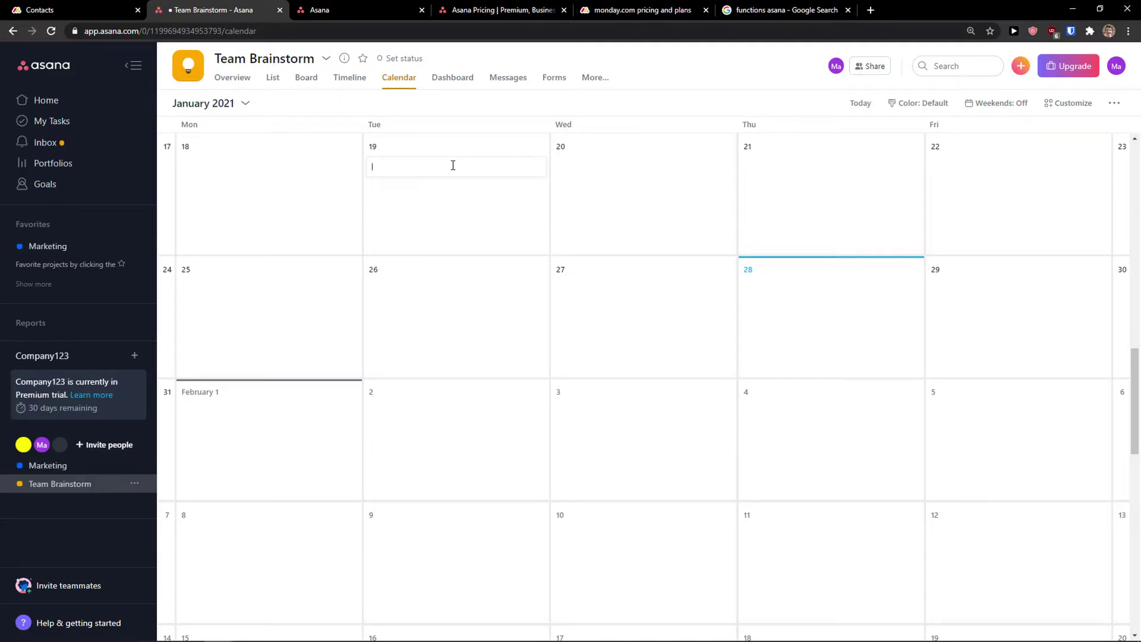
pyautogui.write('k')
pyautogui.press('Return')
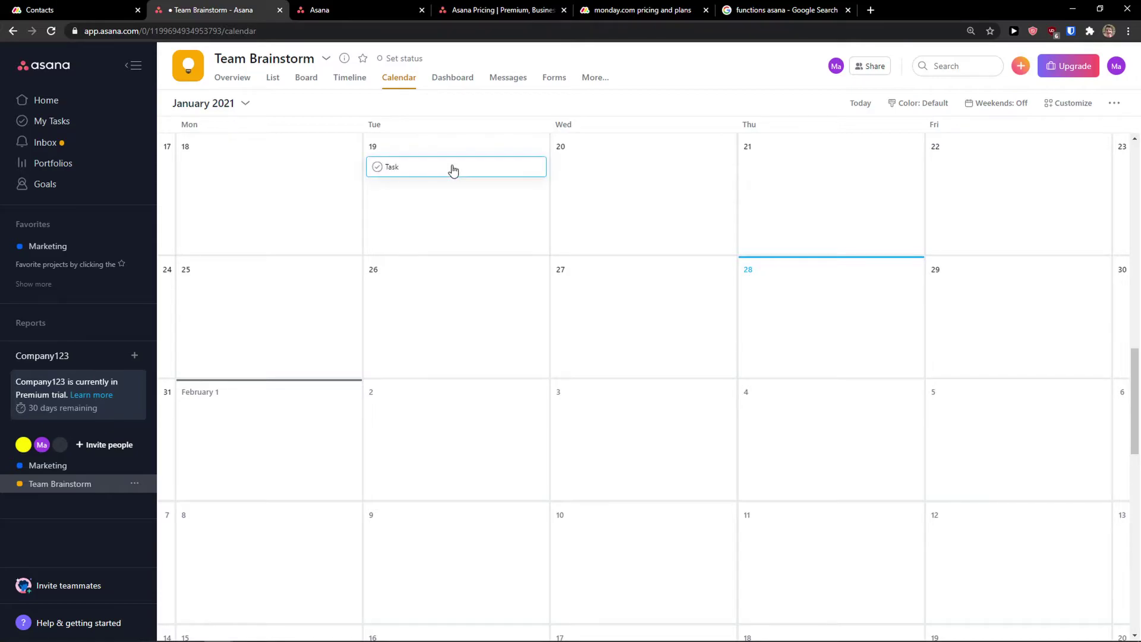
pyautogui.click(445, 180)
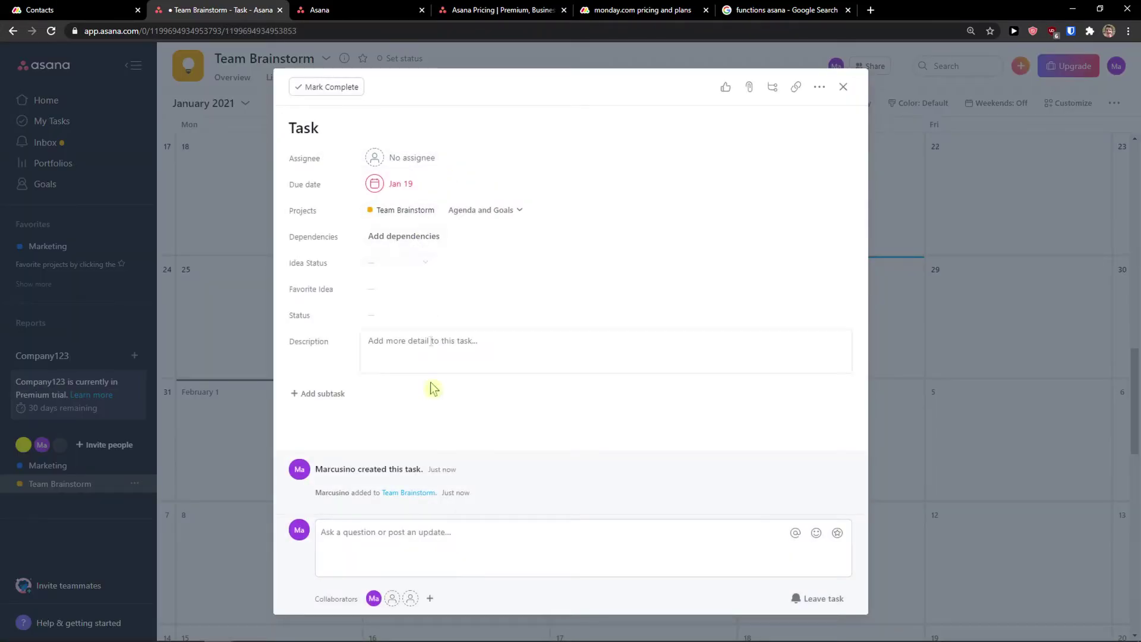
pyautogui.click(913, 344)
pyautogui.click(125, 9)
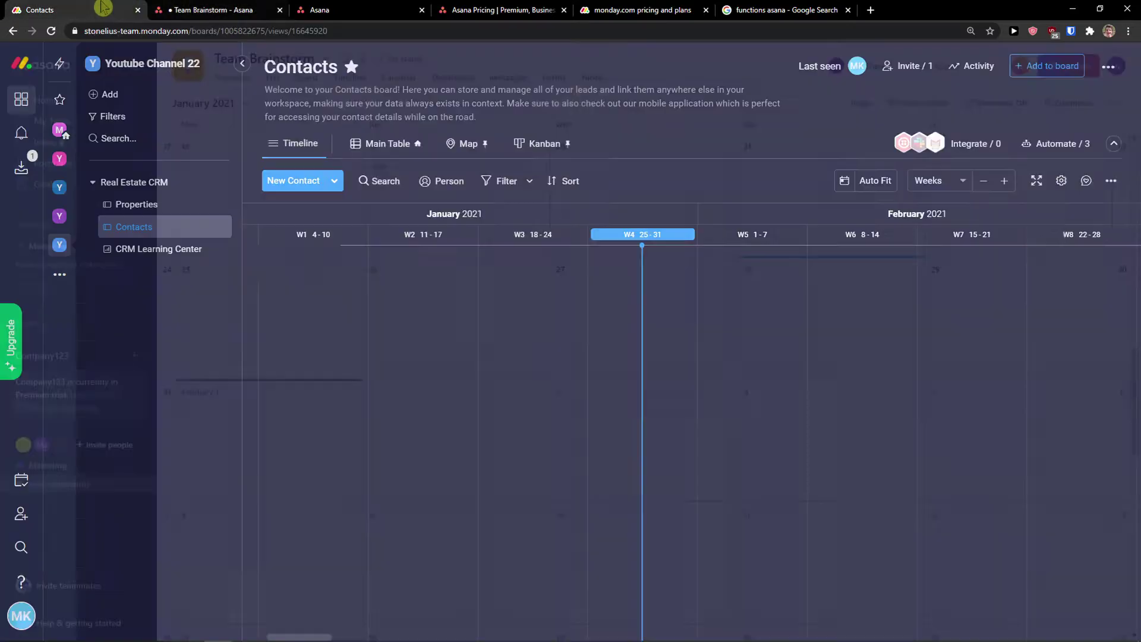
# - Add a Calendar view with its default name to the monday.com Contacts board
pyautogui.click(317, 143)
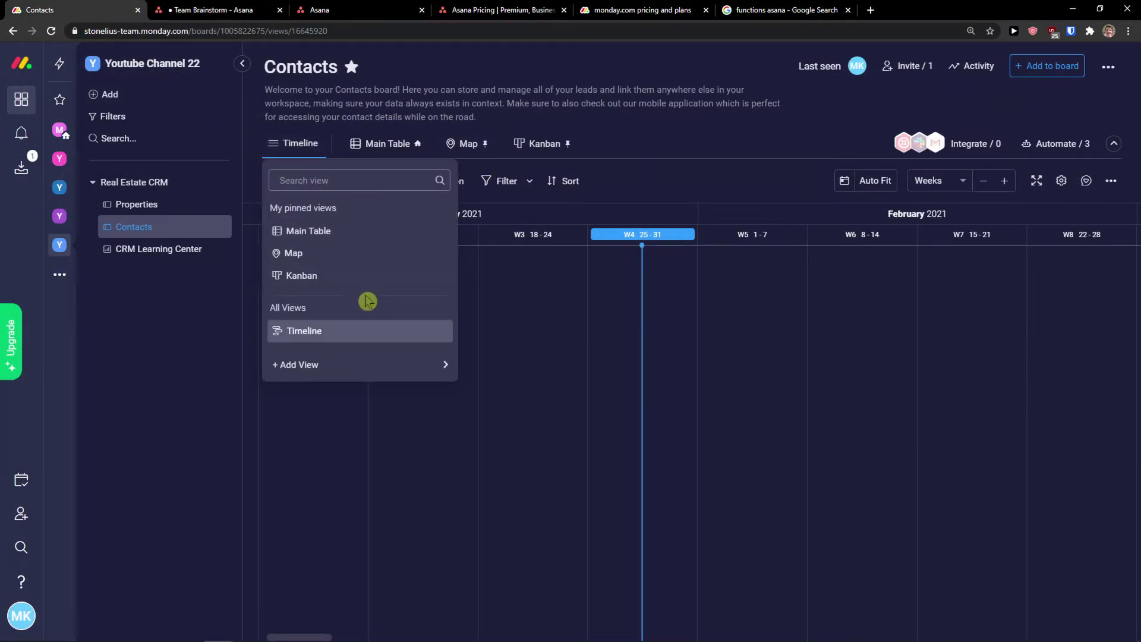
pyautogui.moveTo(357, 362)
pyautogui.click(503, 189)
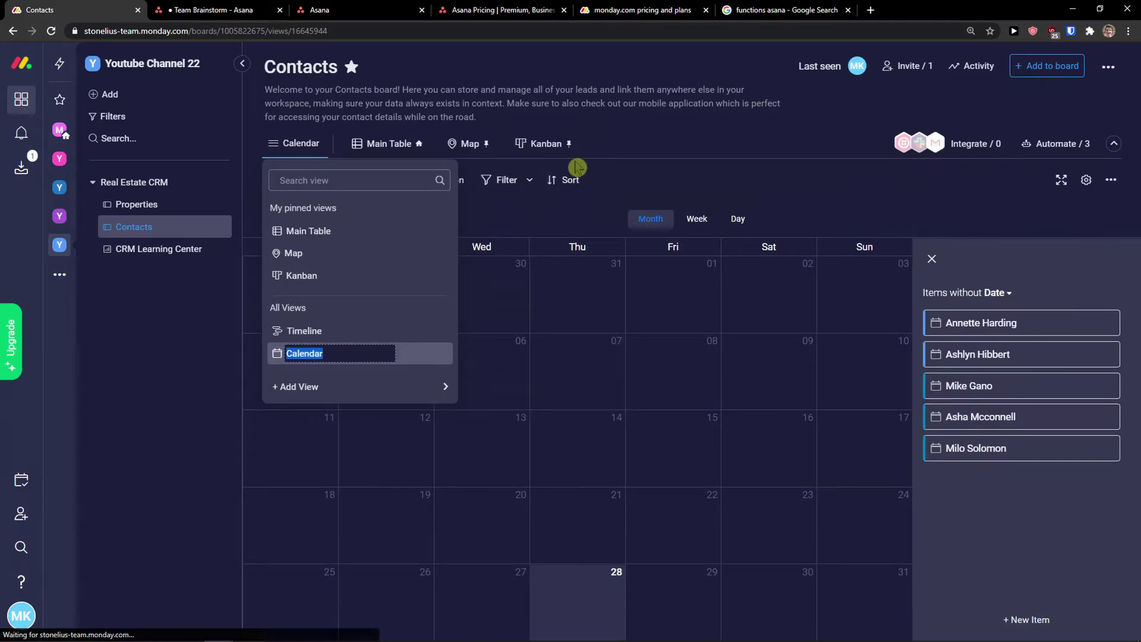
pyautogui.click(622, 170)
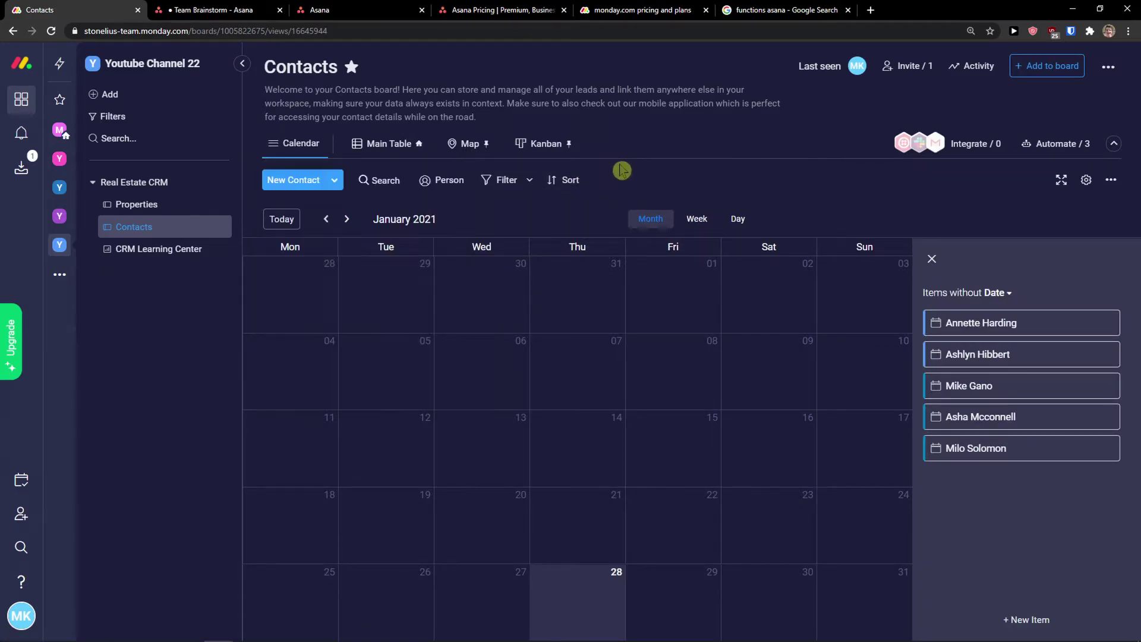
# - Create a 'New task' item on January 7 in the Contacts calendar, then return to Asana
pyautogui.click(573, 375)
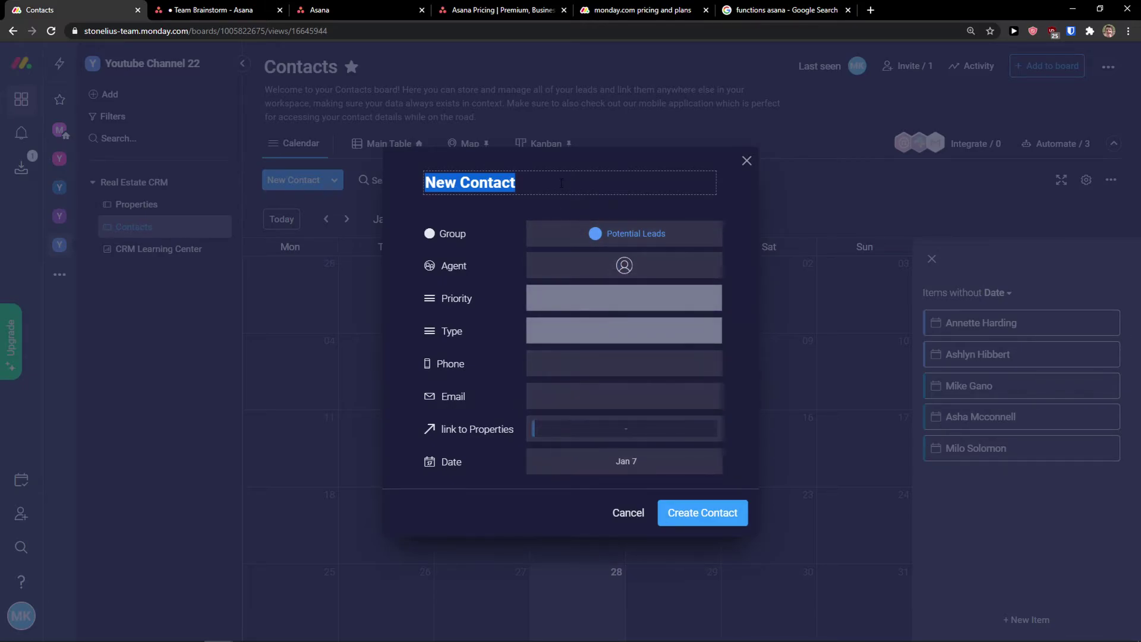
pyautogui.write('New')
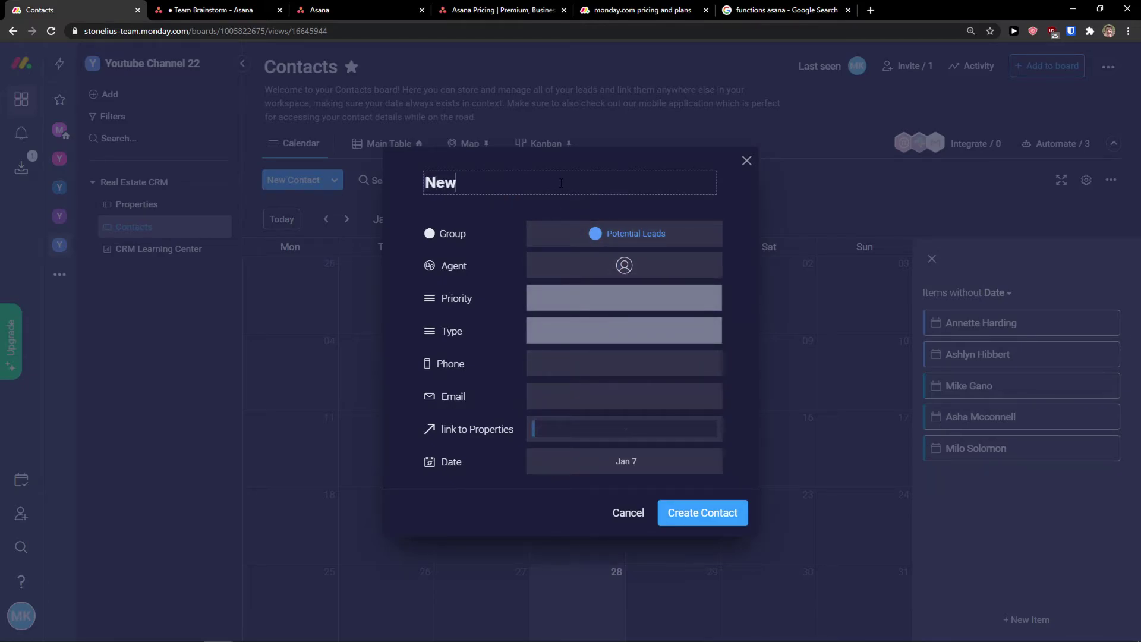
pyautogui.click(706, 522)
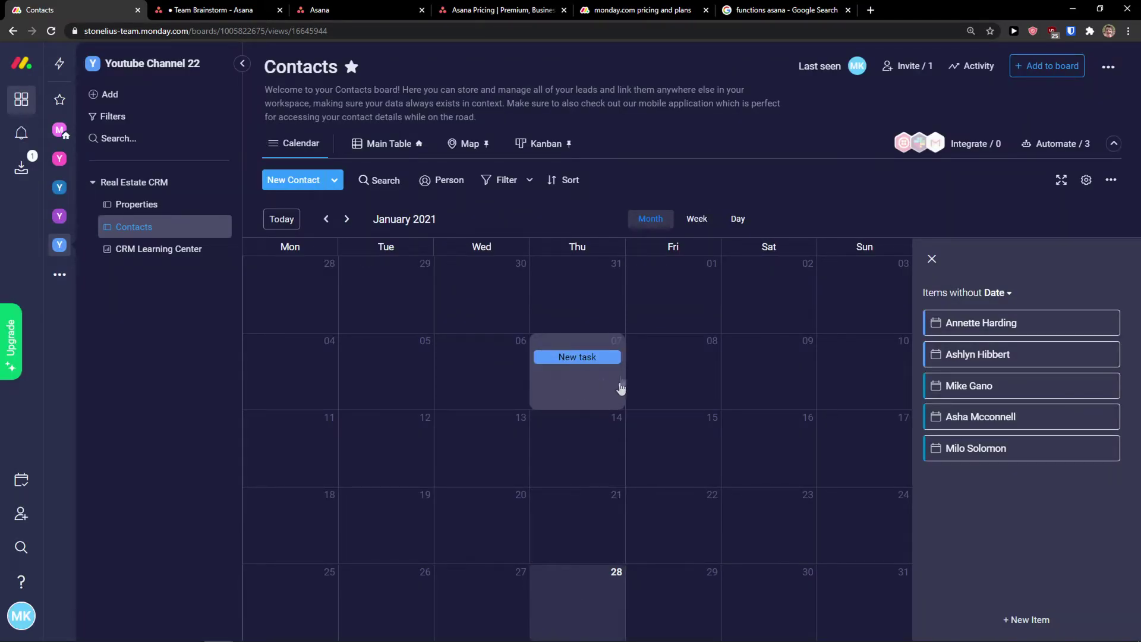
pyautogui.click(252, 9)
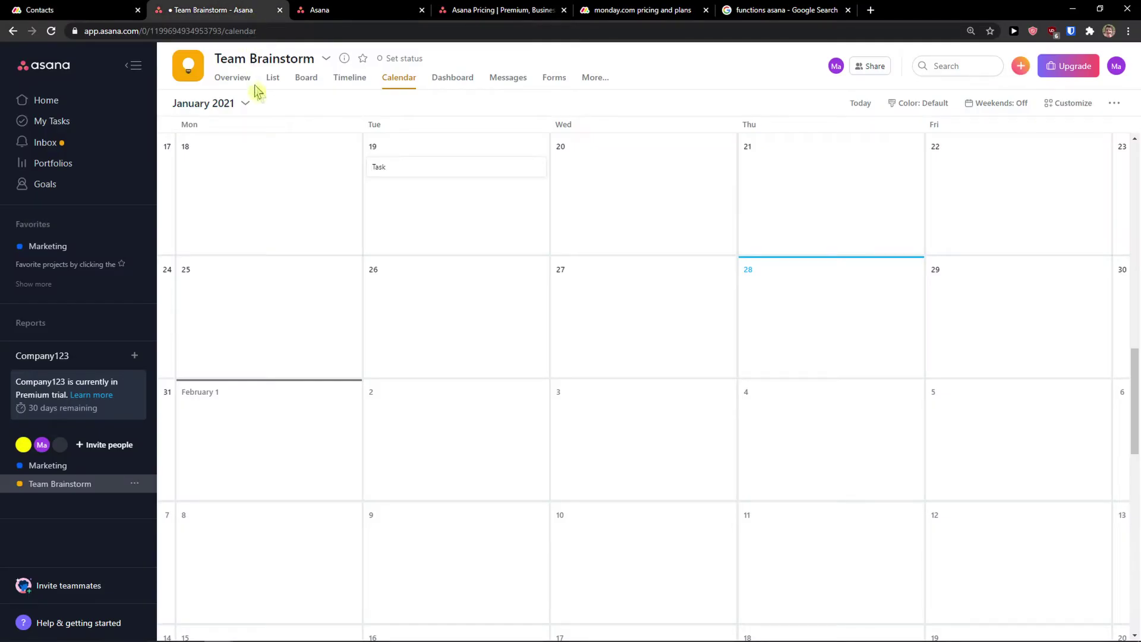
# - On the Team Brainstorm dashboard, drag the incomplete-tasks-by-section chart into the right-hand slot
pyautogui.click(461, 83)
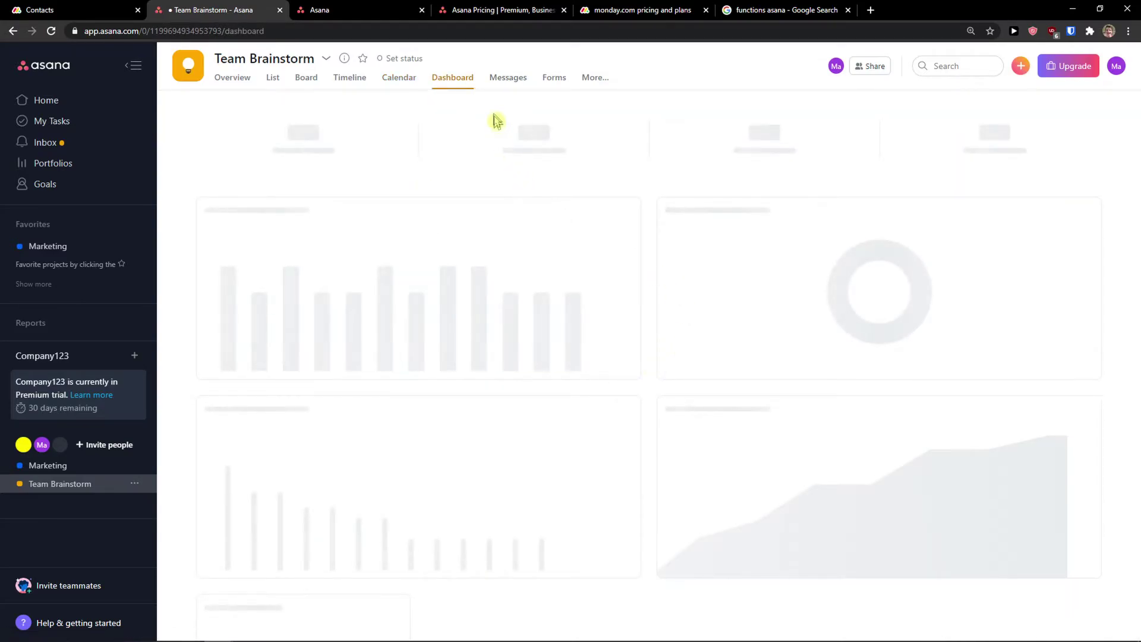
pyautogui.scroll(-3, 644, 488)
pyautogui.scroll(-1, 645, 489)
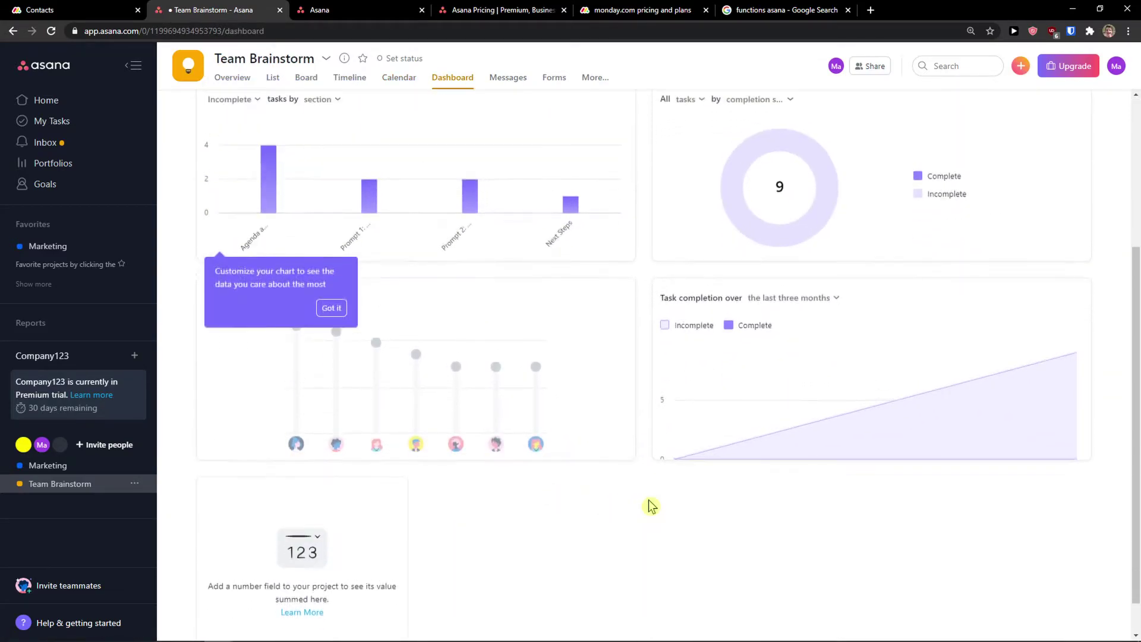
pyautogui.scroll(6, 646, 504)
pyautogui.click(338, 289)
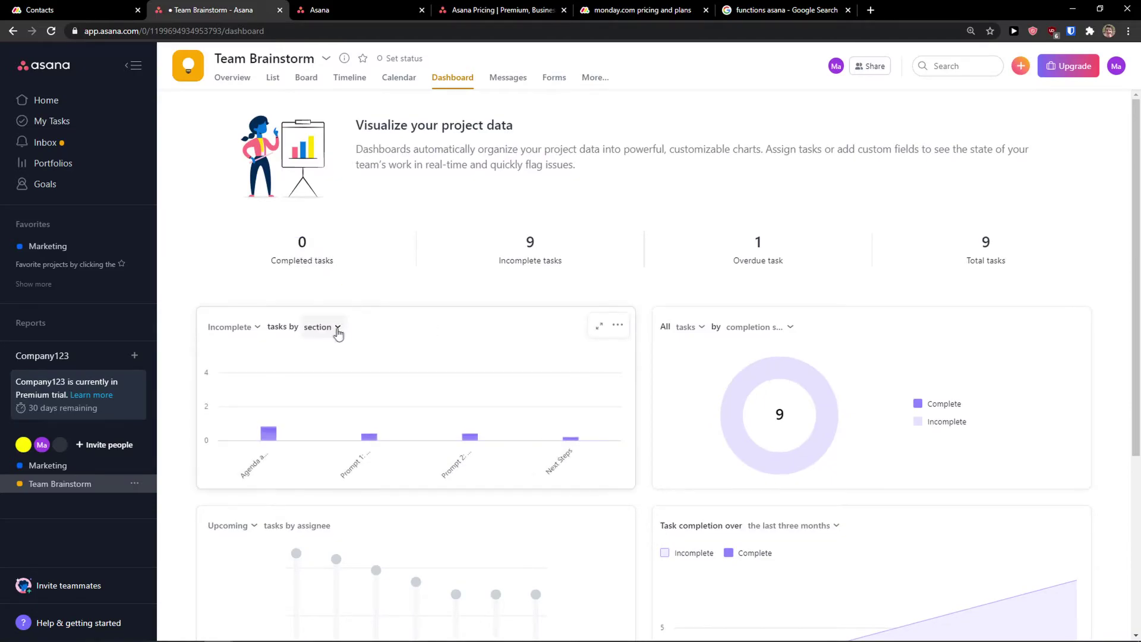
pyautogui.moveTo(334, 329); pyautogui.dragTo(717, 461)
pyautogui.scroll(-4, 716, 461)
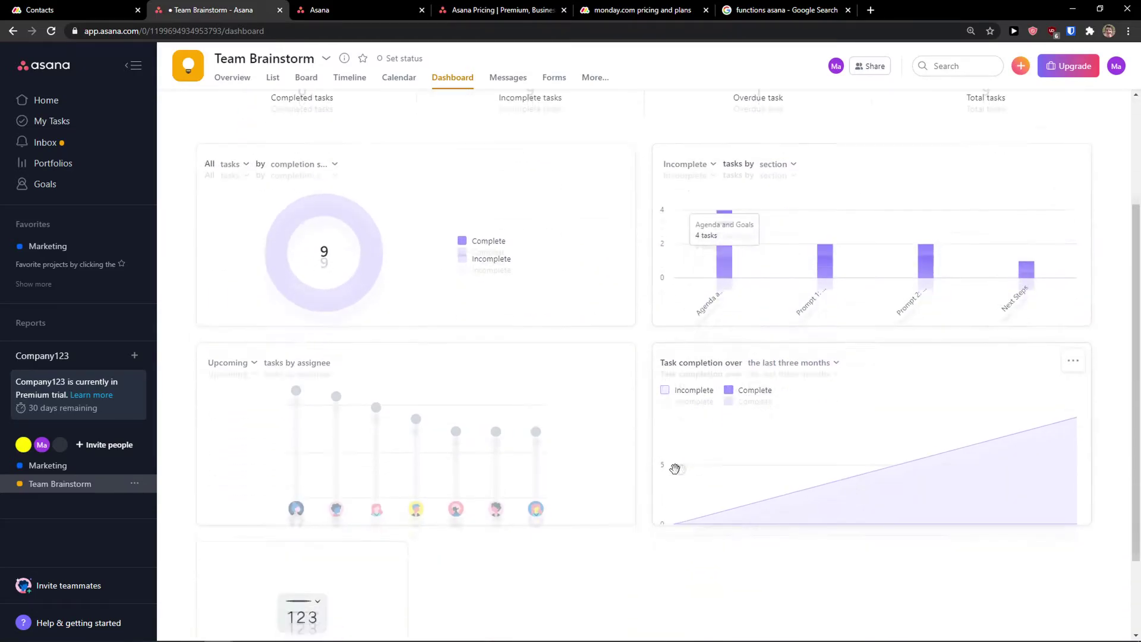
pyautogui.scroll(5, 647, 507)
# - Look over the project's Messages, Forms and extra pages, then go back to monday.com Contacts
pyautogui.click(508, 80)
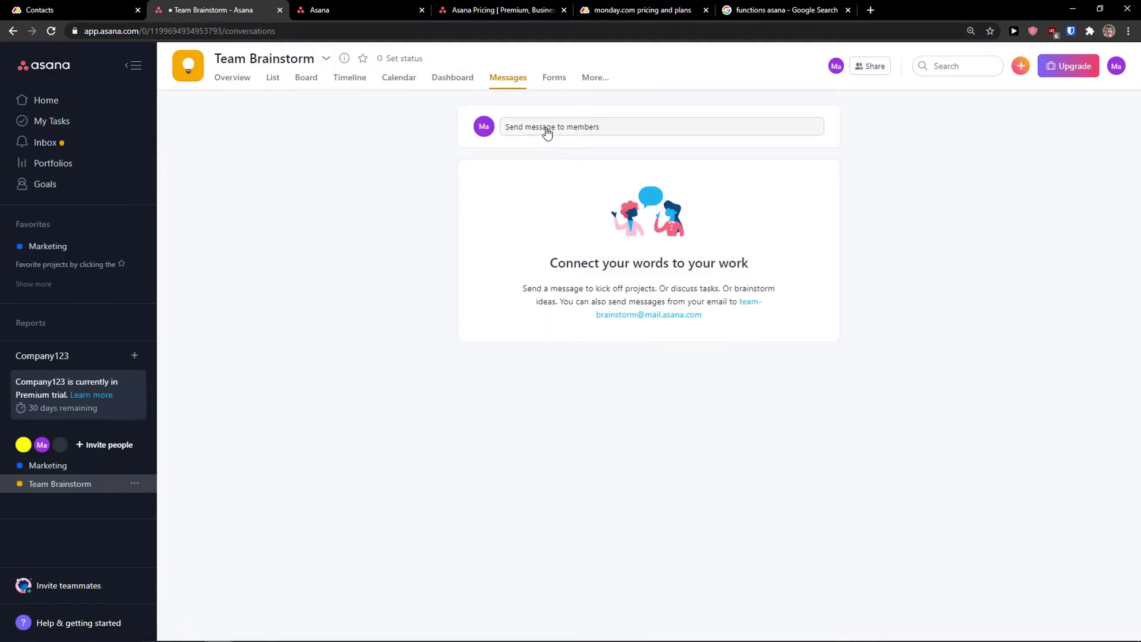
pyautogui.click(548, 81)
pyautogui.click(594, 80)
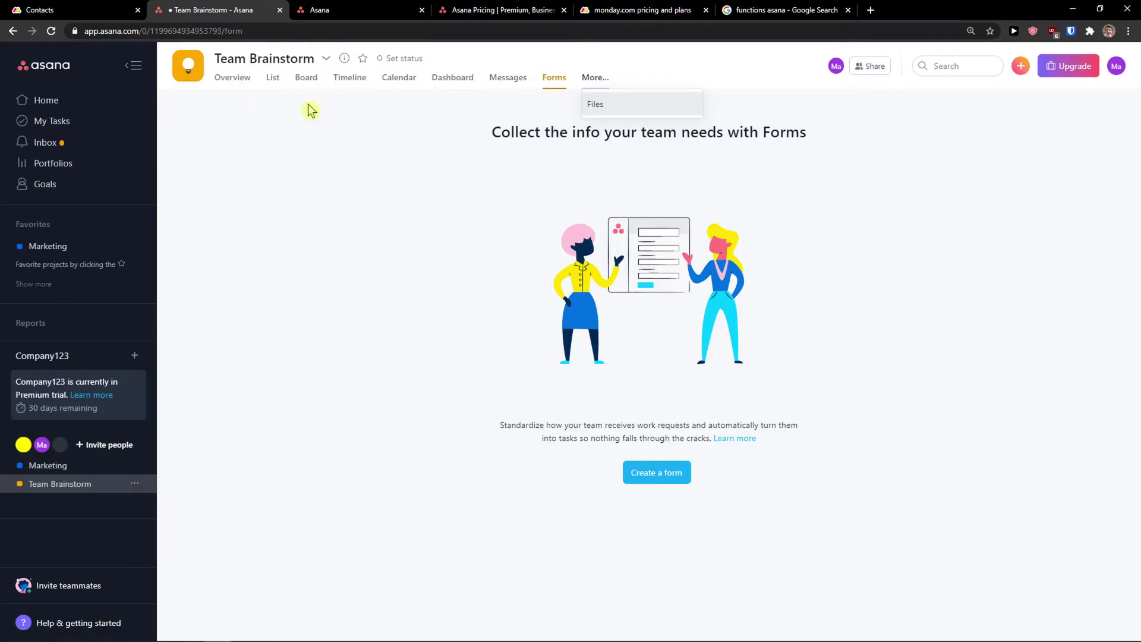
pyautogui.click(71, 10)
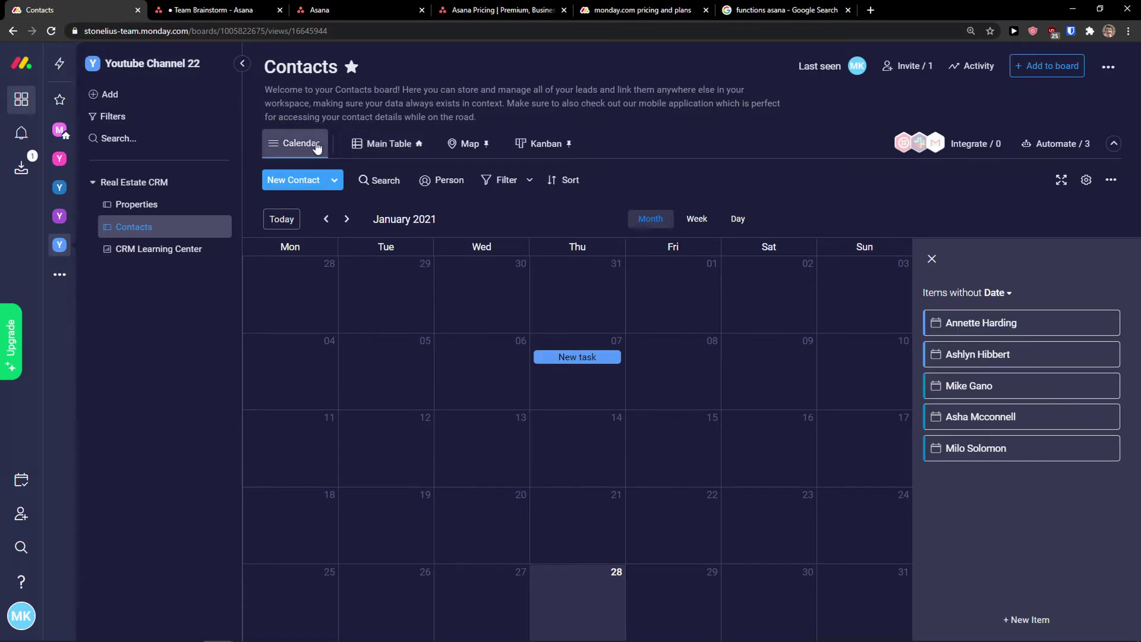
# - Open the Views Center catalogue from the Contacts board's add-view list
pyautogui.click(317, 147)
pyautogui.moveTo(353, 387)
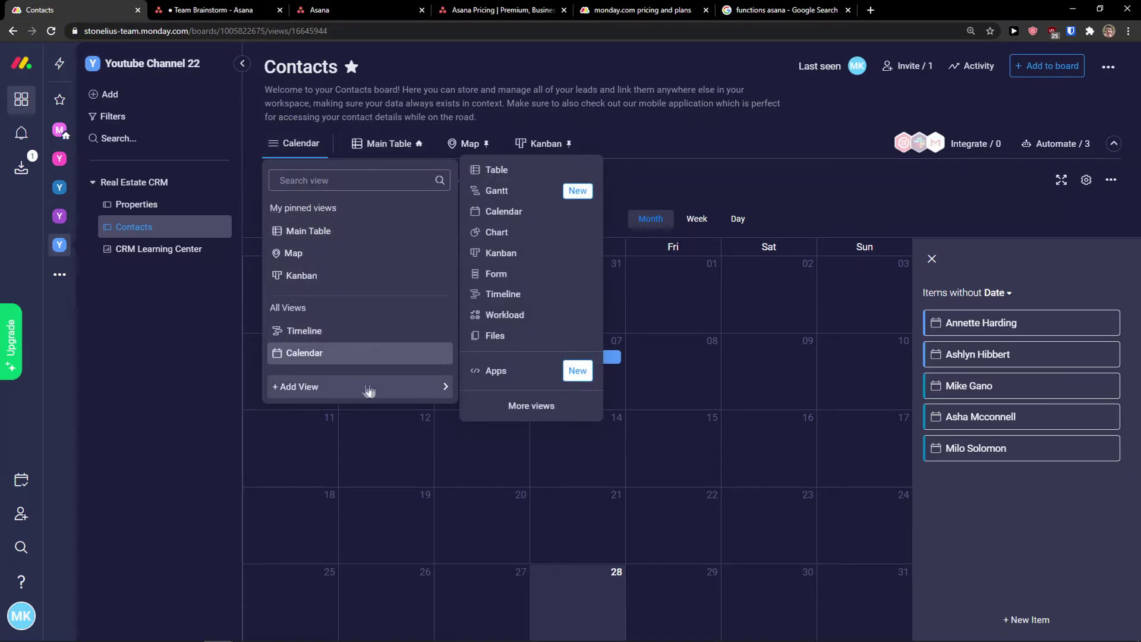
pyautogui.click(527, 375)
pyautogui.scroll(10, 520, 359)
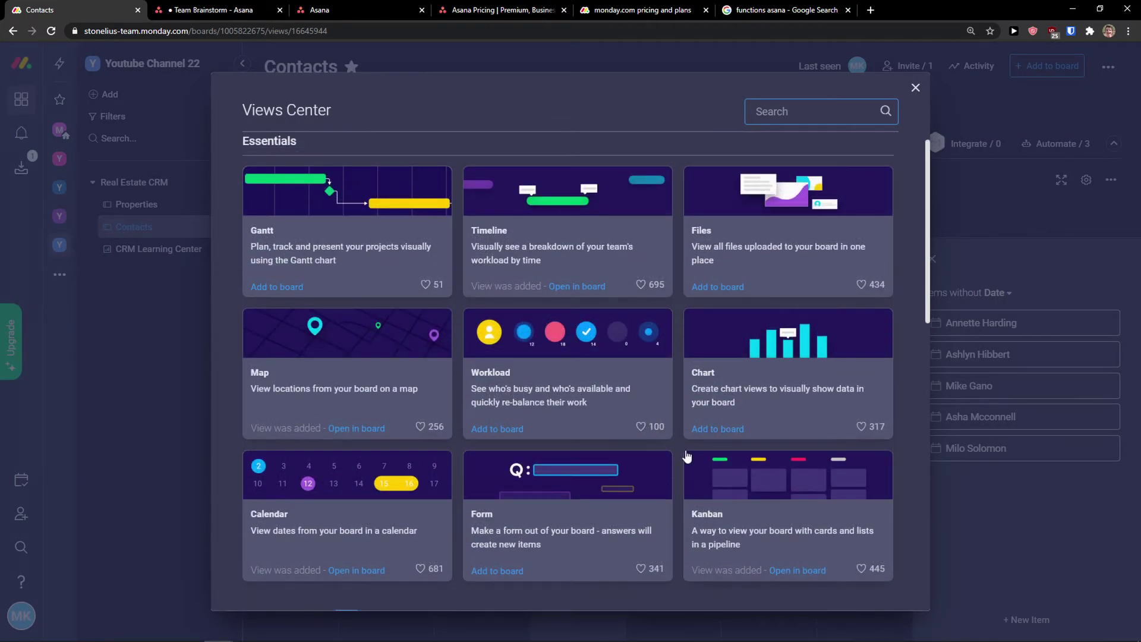
# - Flip to Asana's Team Brainstorm project and back to the Views Center twice
pyautogui.click(214, 10)
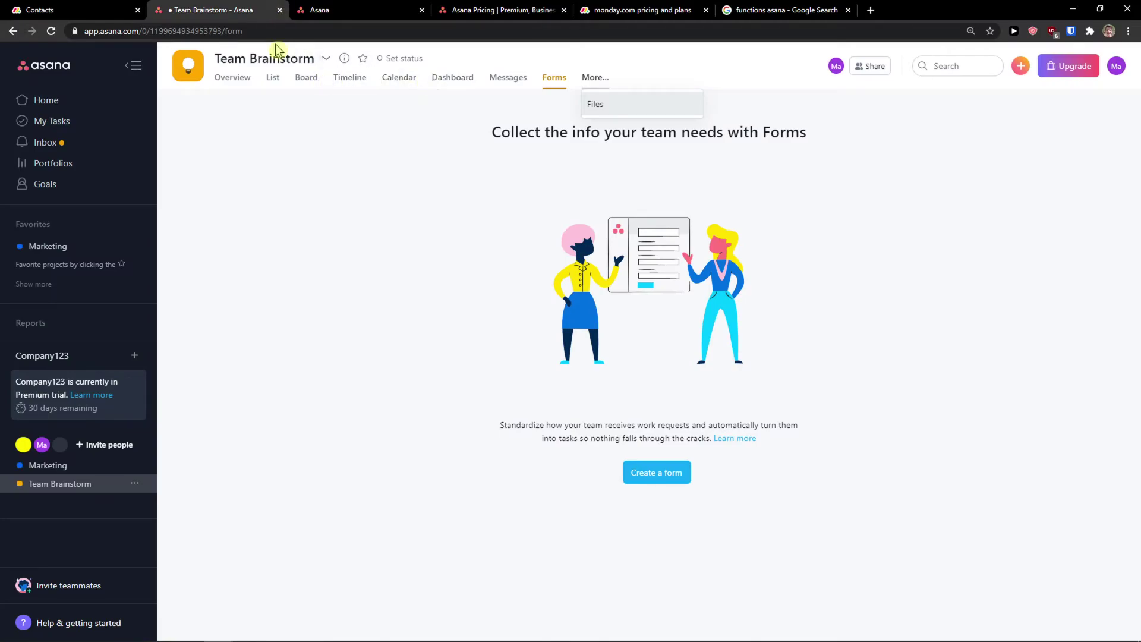
pyautogui.hotkey('ctrl', 'shift', 'Tab')
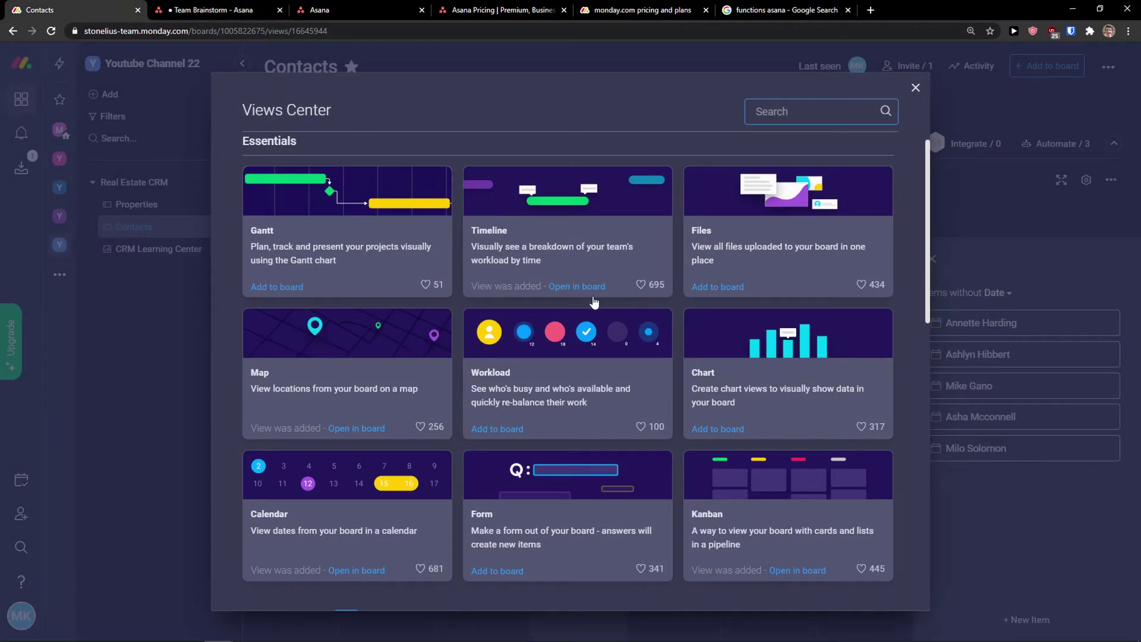
pyautogui.scroll(-1, 639, 348)
pyautogui.click(272, 8)
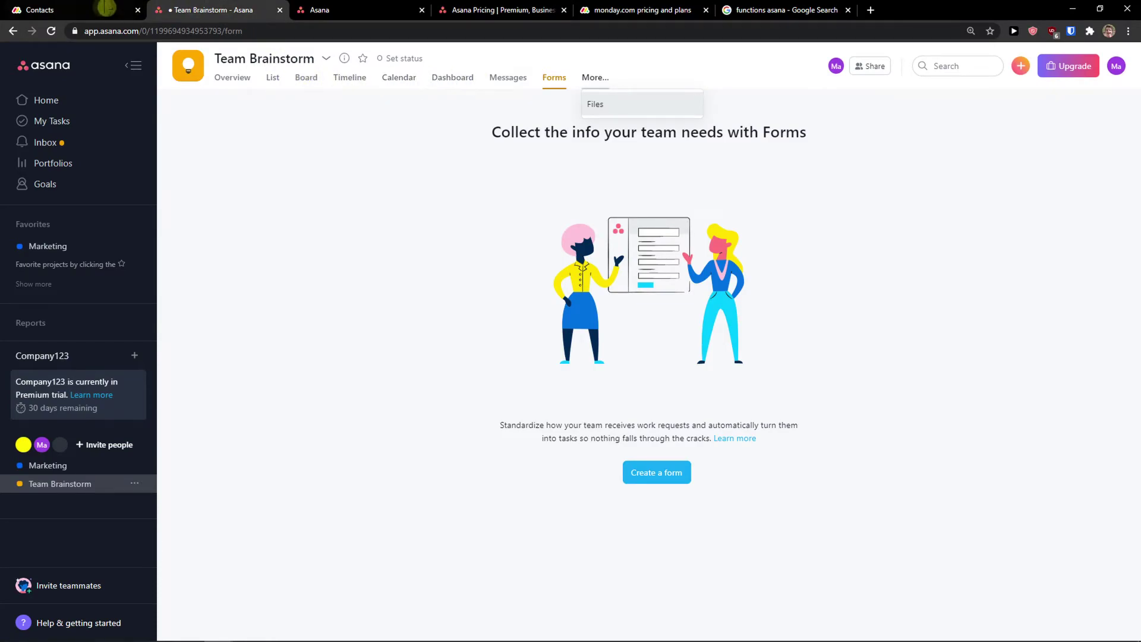
pyautogui.click(106, 8)
# - Add a Chart view to the Contacts board, counting 1 High and 4 Medium priority contacts
pyautogui.click(792, 338)
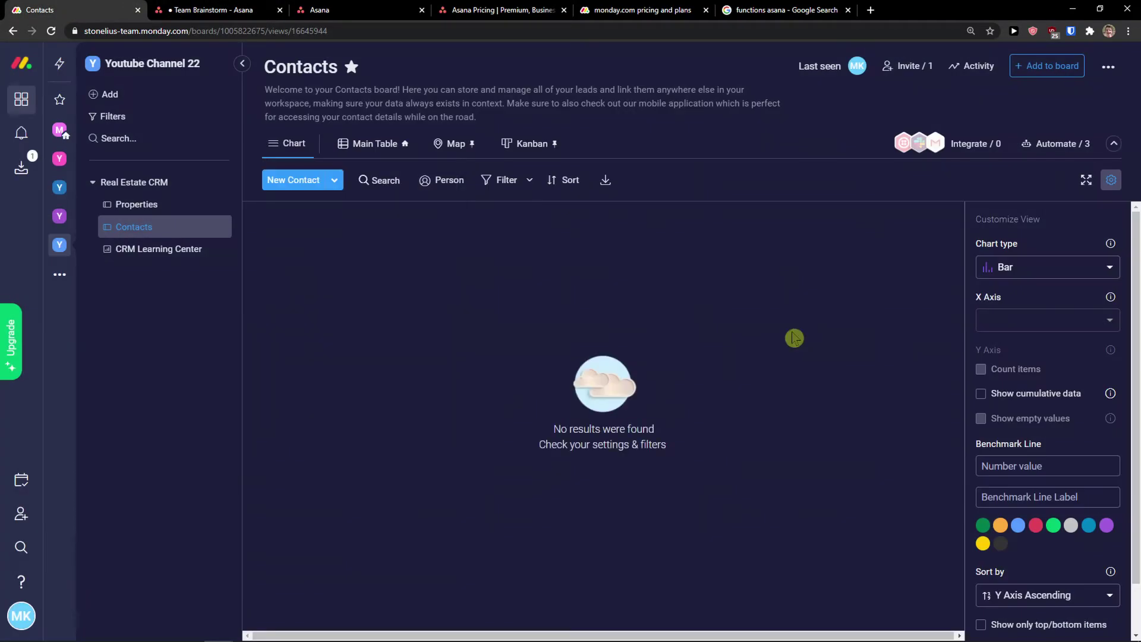
pyautogui.click(656, 391)
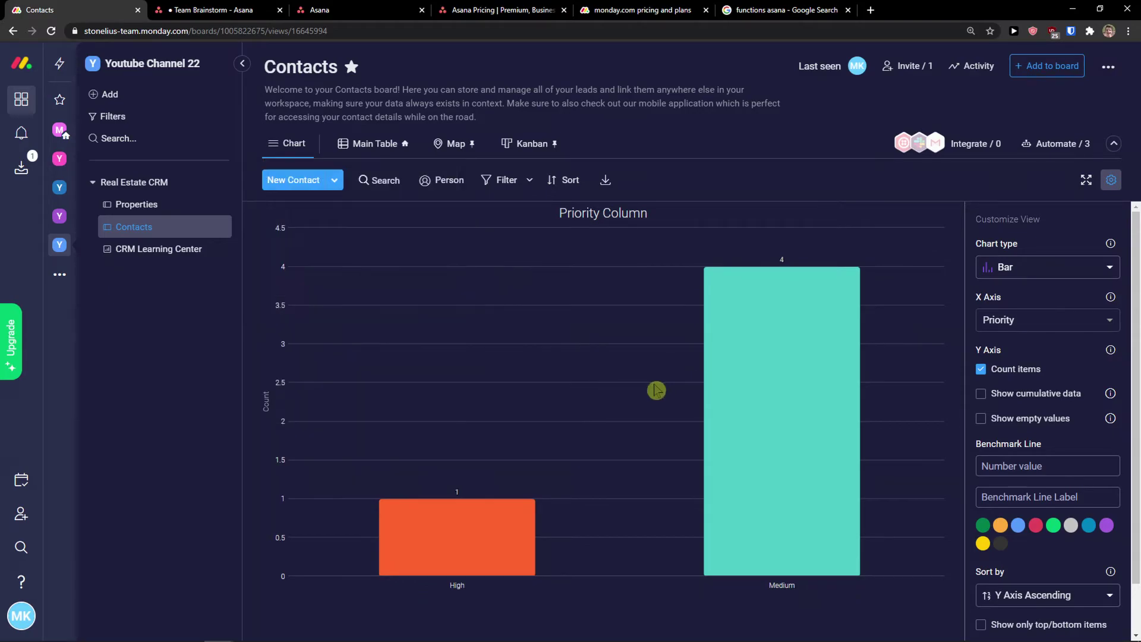
pyautogui.click(206, 10)
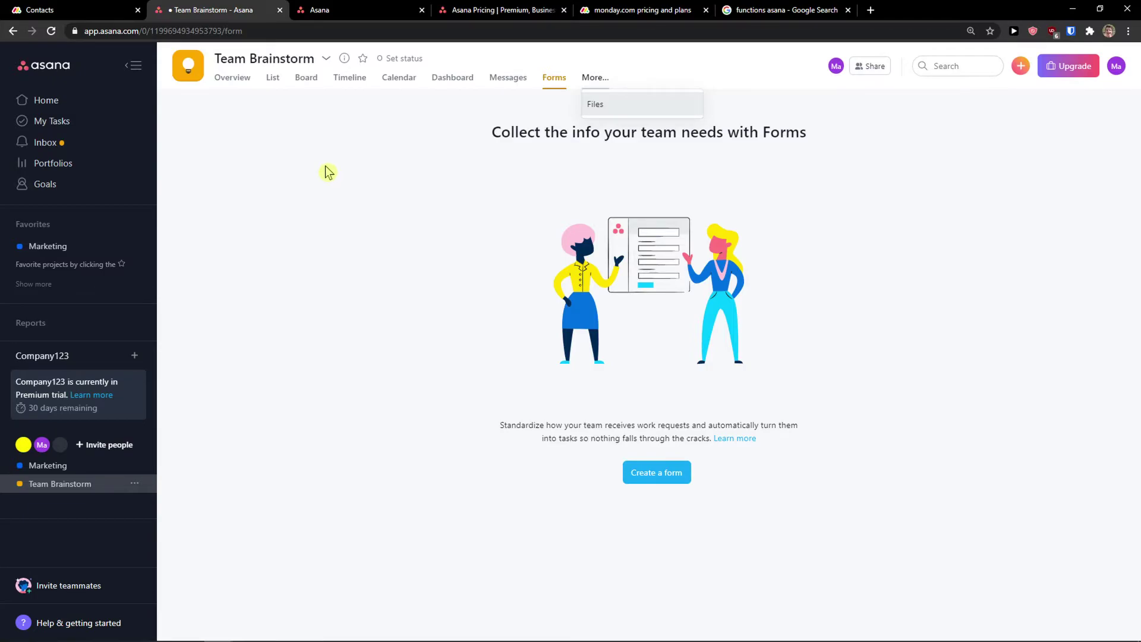
# - Glance at the monday.com Contacts chart, then return to the Asana tab
pyautogui.click(119, 7)
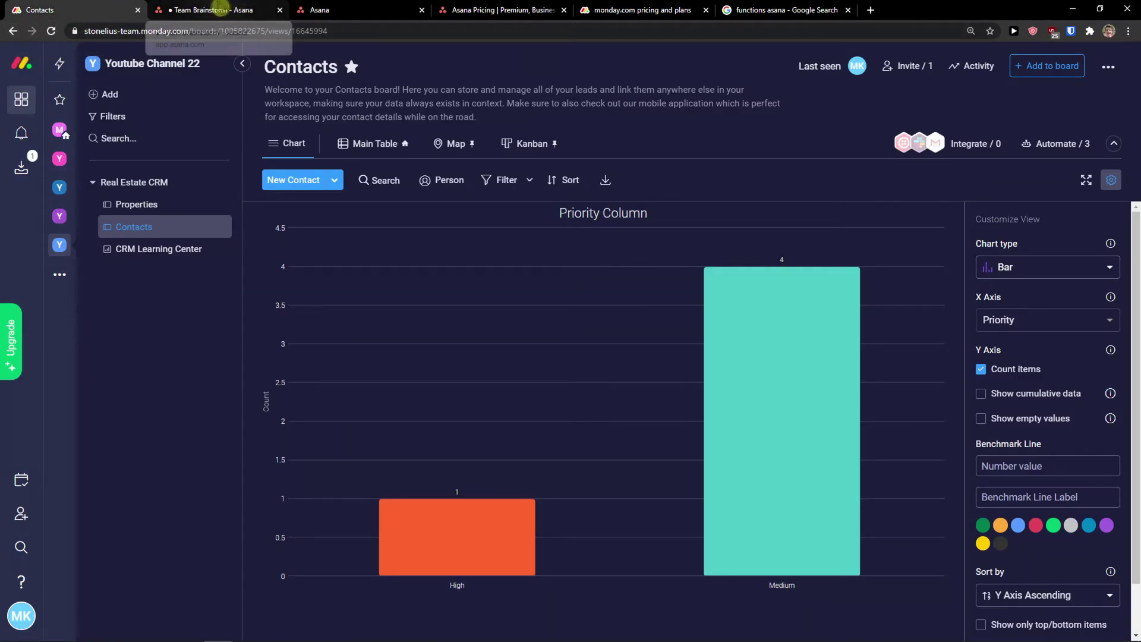
pyautogui.click(220, 9)
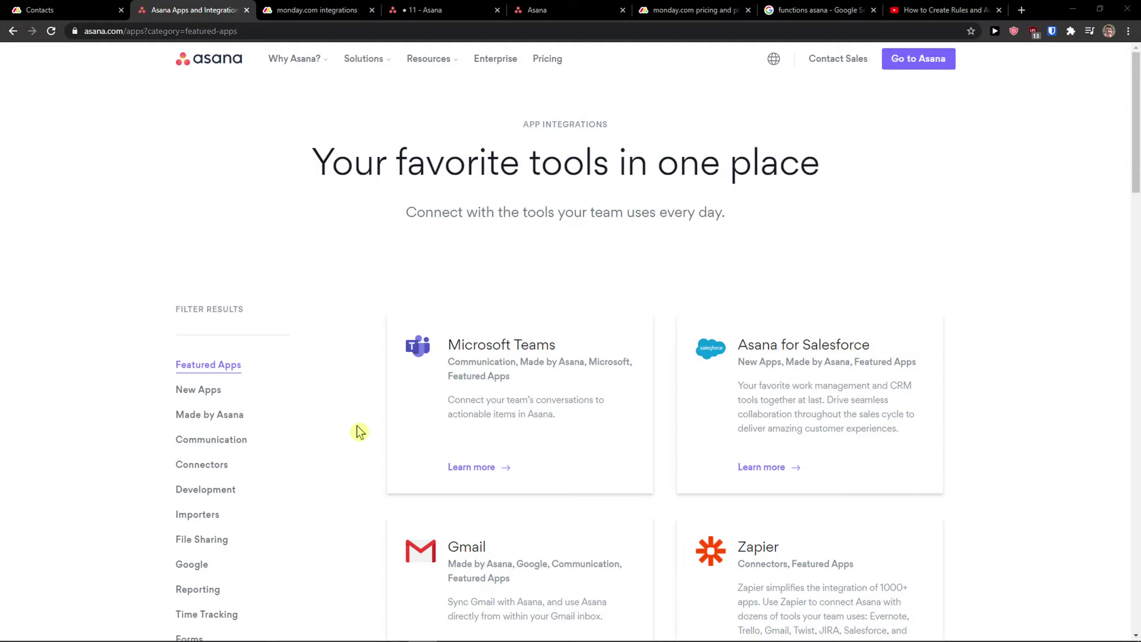
# - Scroll Asana's apps page, then browse down through monday.com's integrations page
pyautogui.scroll(-5, 359, 432)
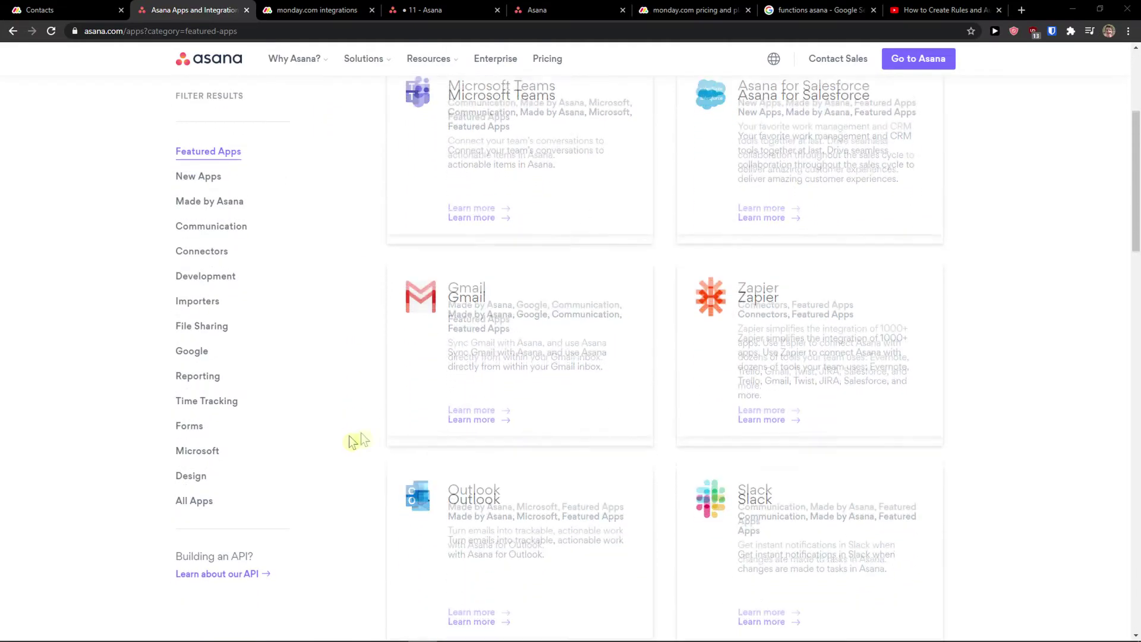
pyautogui.click(325, 9)
pyautogui.scroll(-8, 128, 399)
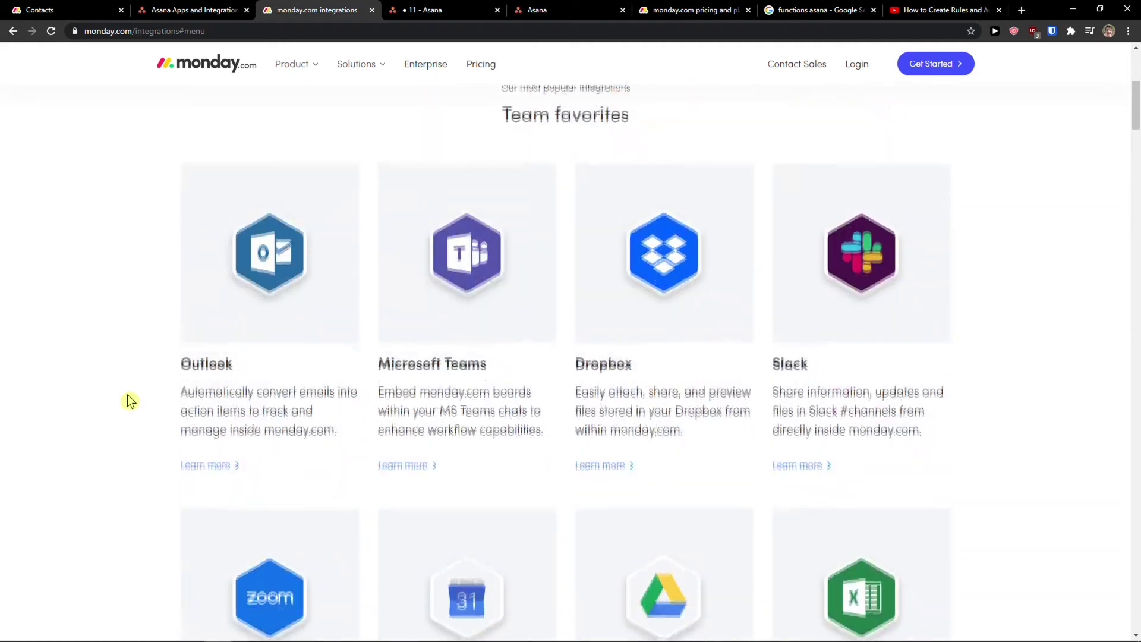
pyautogui.scroll(-12, 130, 401)
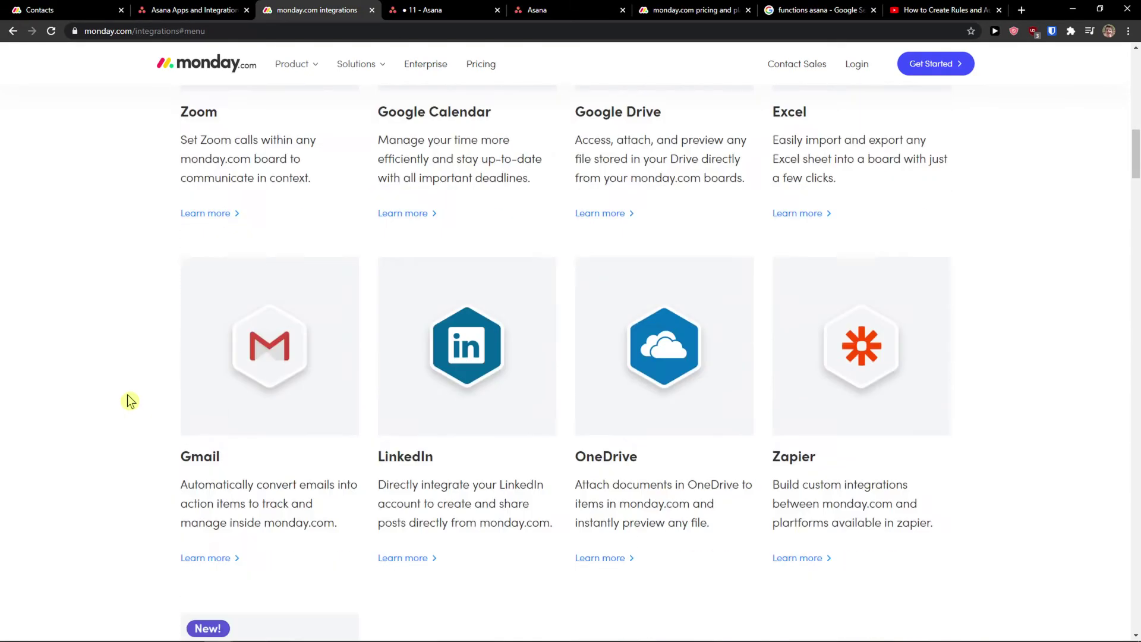
pyautogui.scroll(-20, 131, 402)
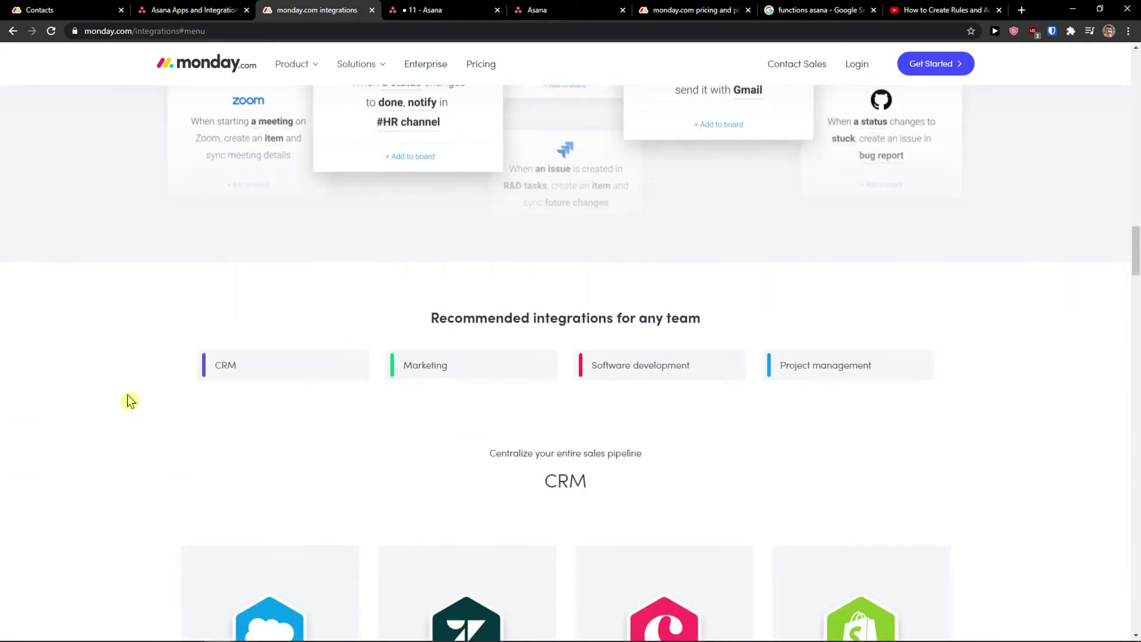
pyautogui.scroll(-8, 131, 401)
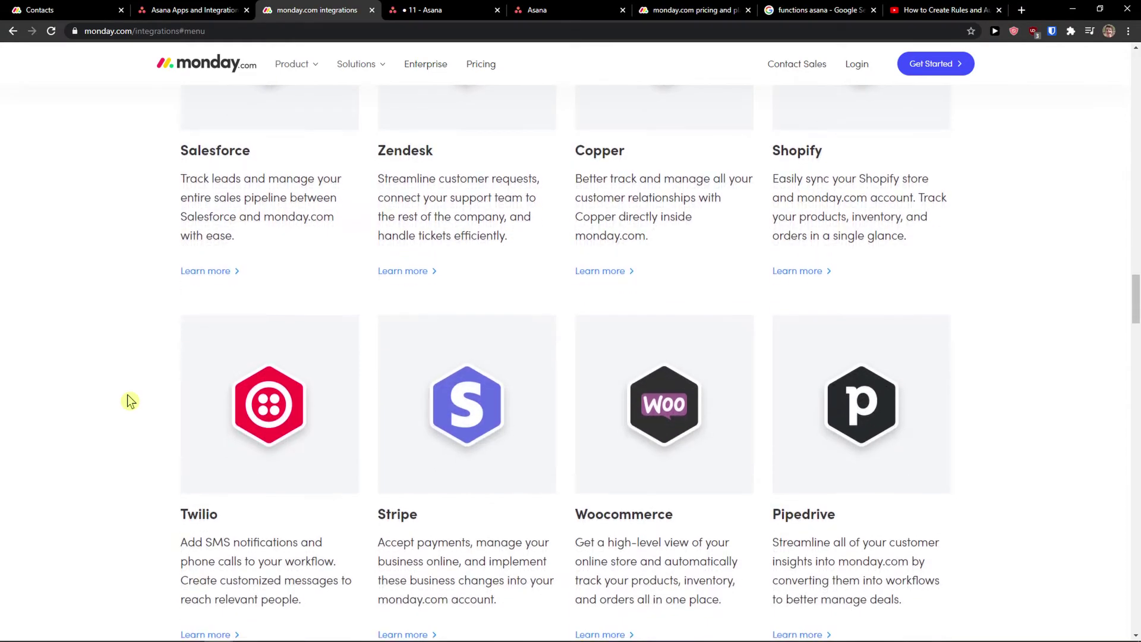
pyautogui.scroll(-1, 130, 401)
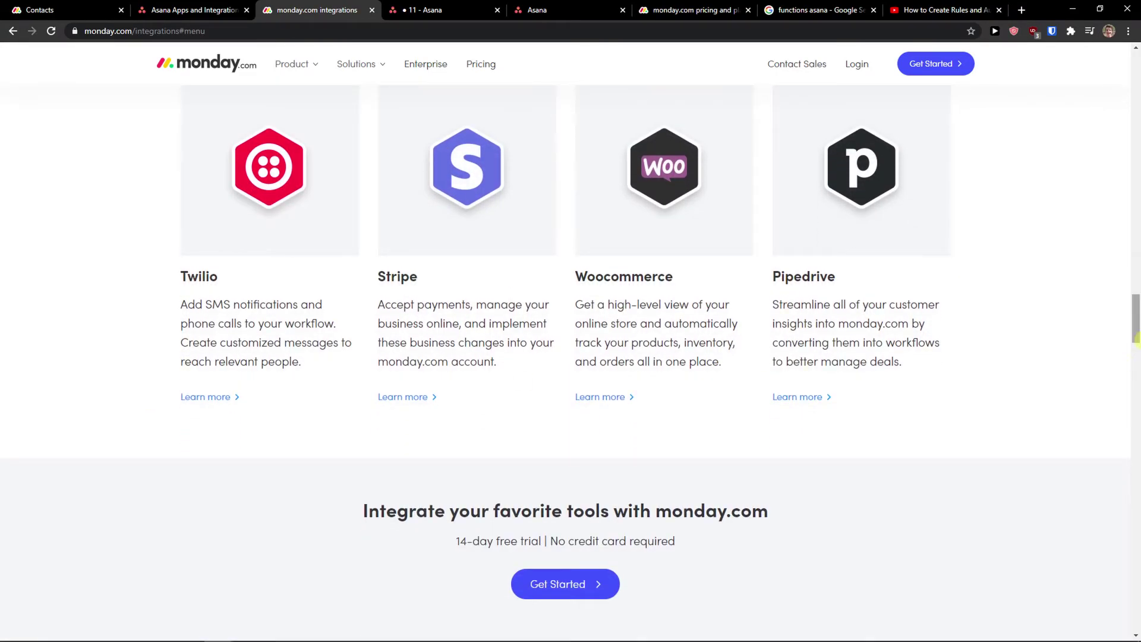
pyautogui.click(1133, 387)
pyautogui.moveTo(1134, 390); pyautogui.dragTo(1136, 547)
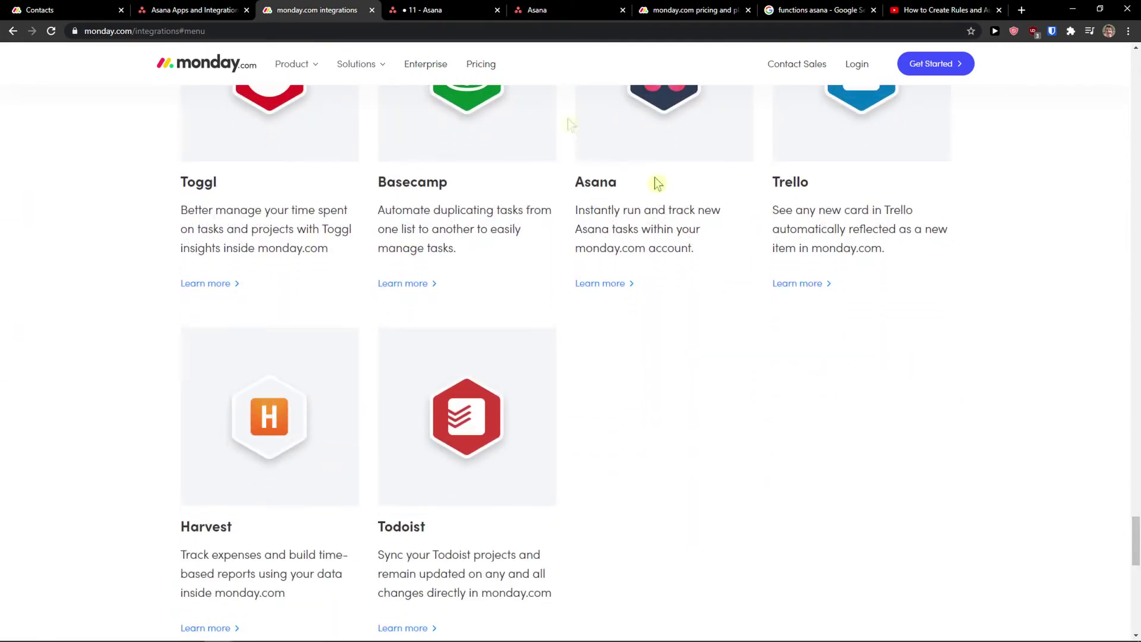
# - Scroll Asana's featured apps such as Microsoft Teams, Gmail, Zapier, Outlook and Slack
pyautogui.click(190, 10)
pyautogui.scroll(-15, 133, 352)
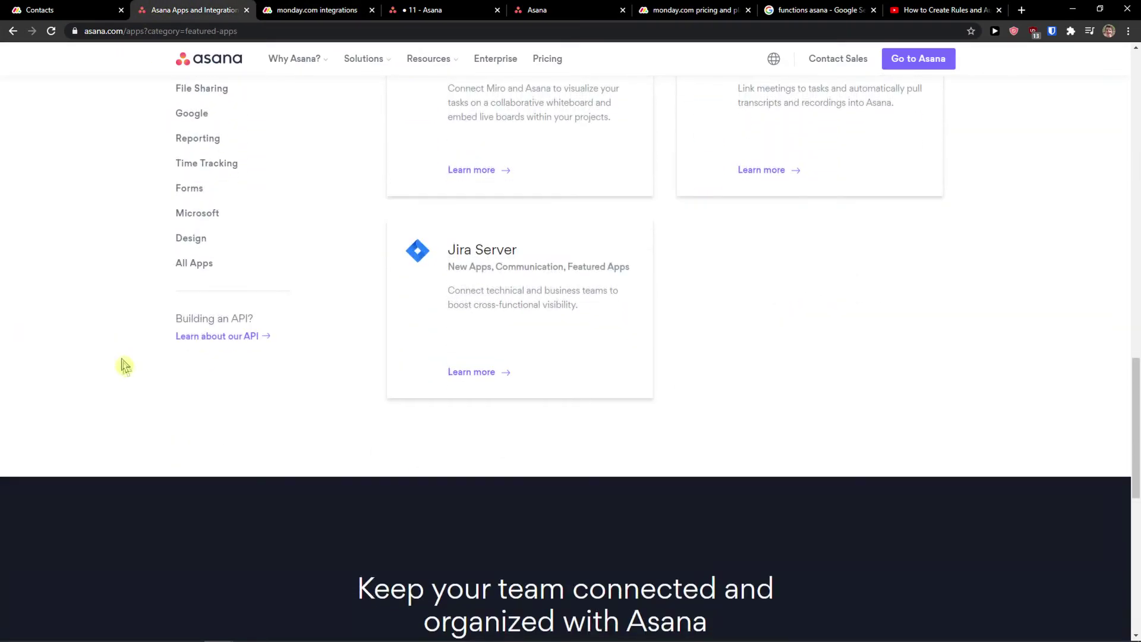
pyautogui.scroll(6, 146, 381)
pyautogui.scroll(15, 146, 381)
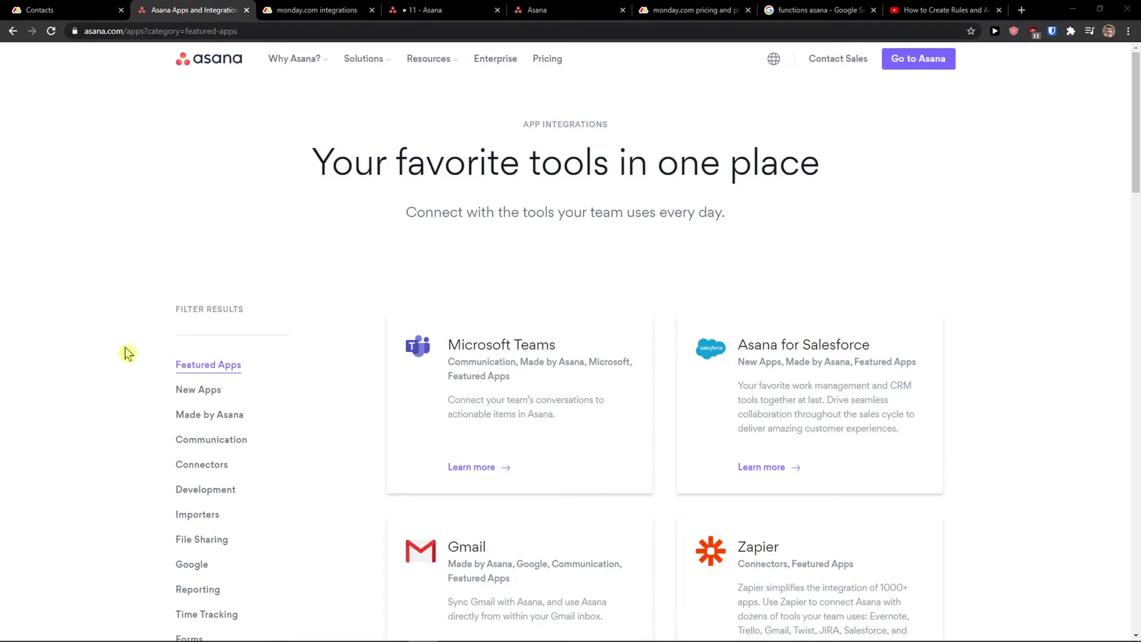
pyautogui.scroll(-3, 128, 354)
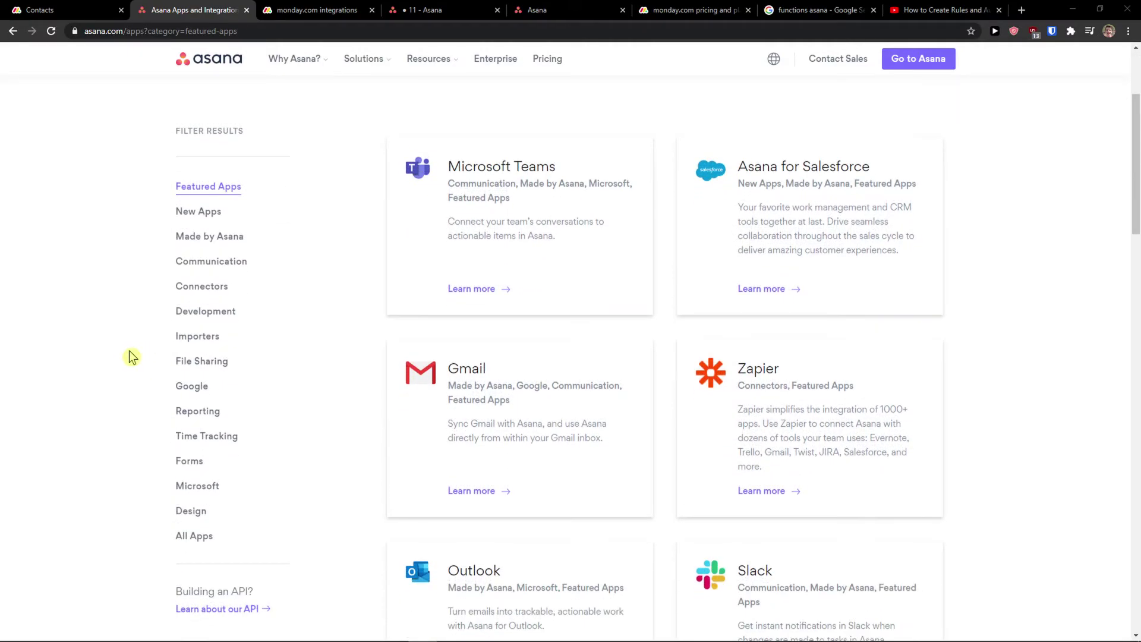
pyautogui.scroll(-1, 899, 408)
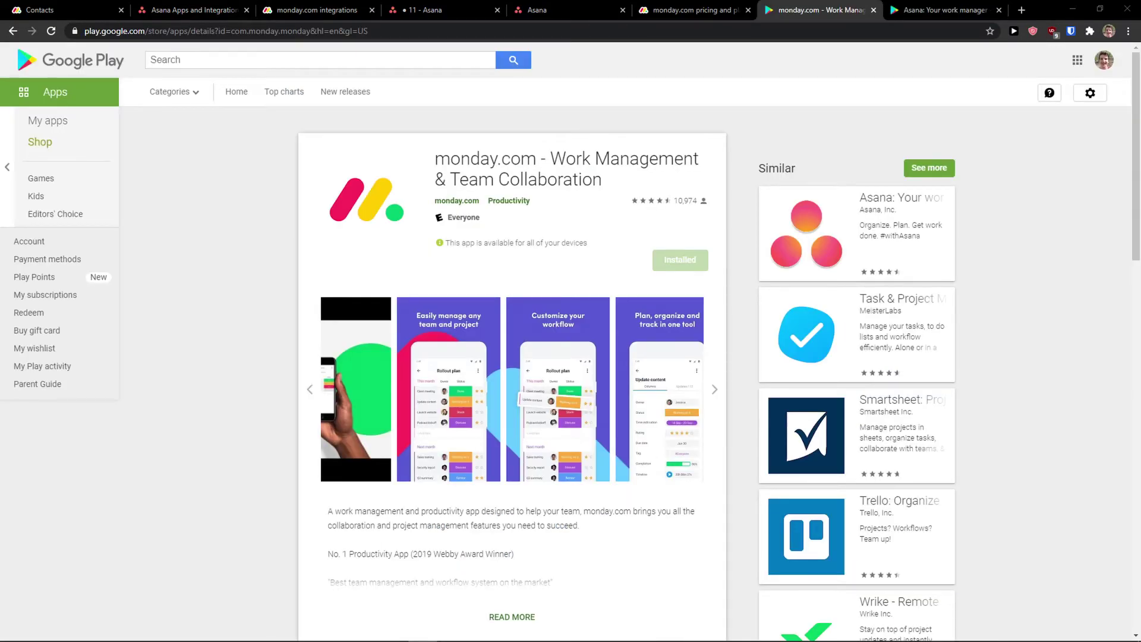
# - Compare the Asana and monday.com Google Play listings, scrolling through each
pyautogui.click(919, 10)
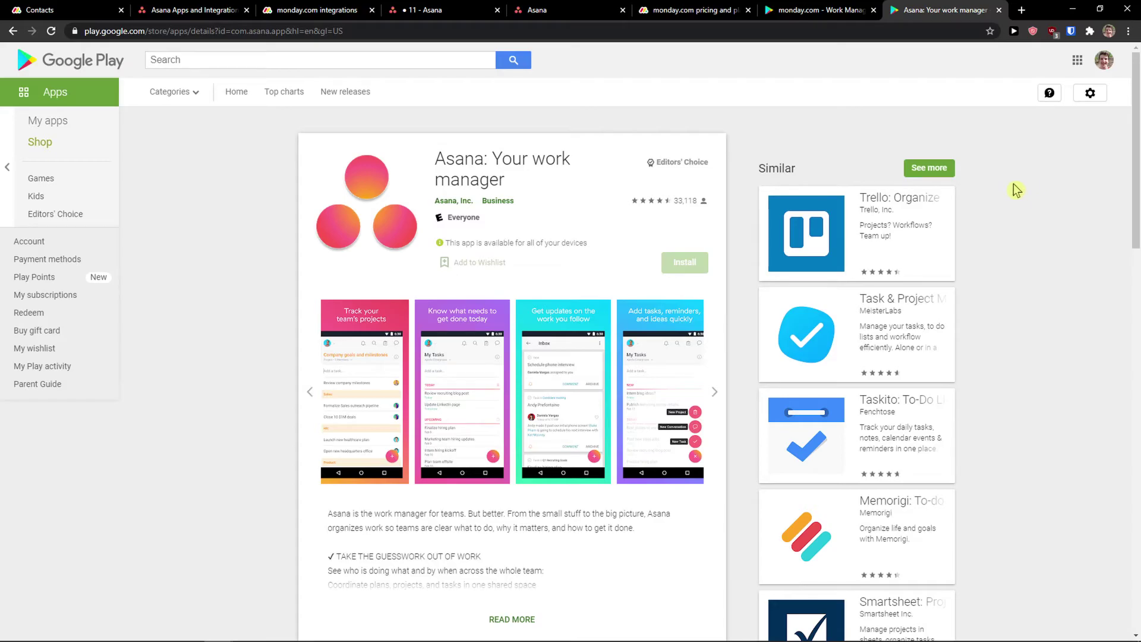
pyautogui.scroll(-4, 1010, 190)
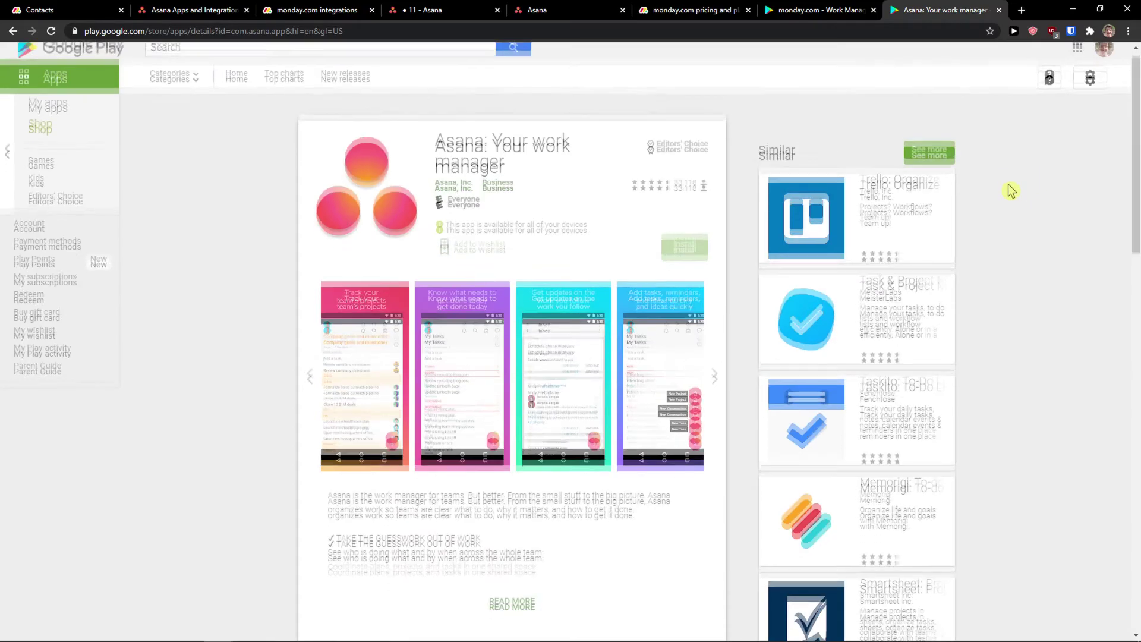
pyautogui.click(849, 8)
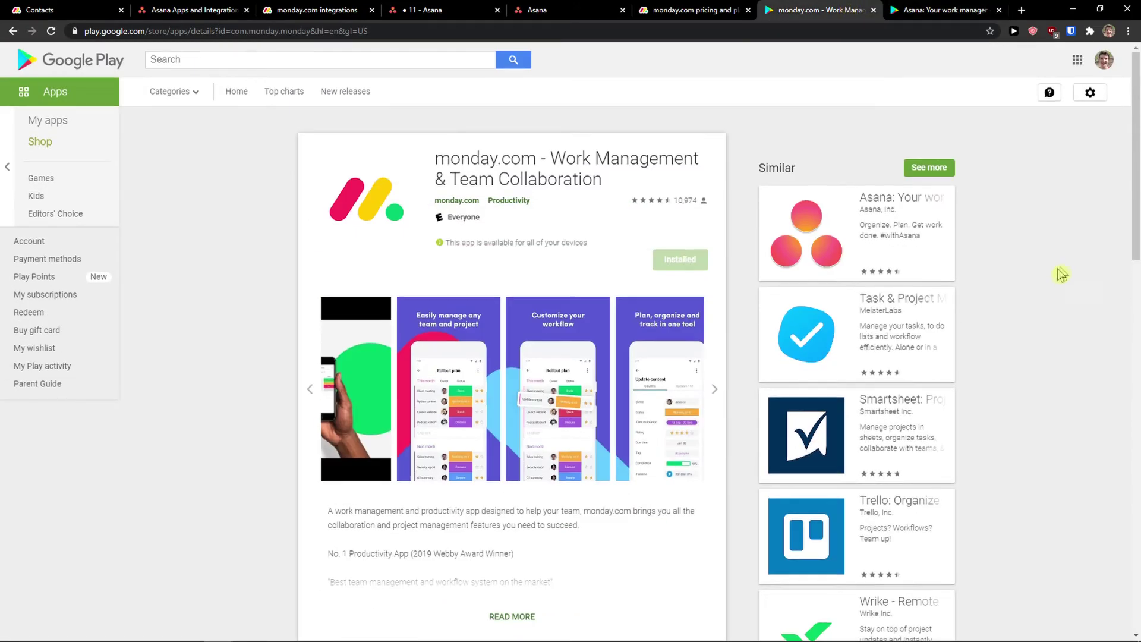
pyautogui.scroll(-3, 1061, 275)
pyautogui.scroll(2, 1058, 275)
pyautogui.click(912, 8)
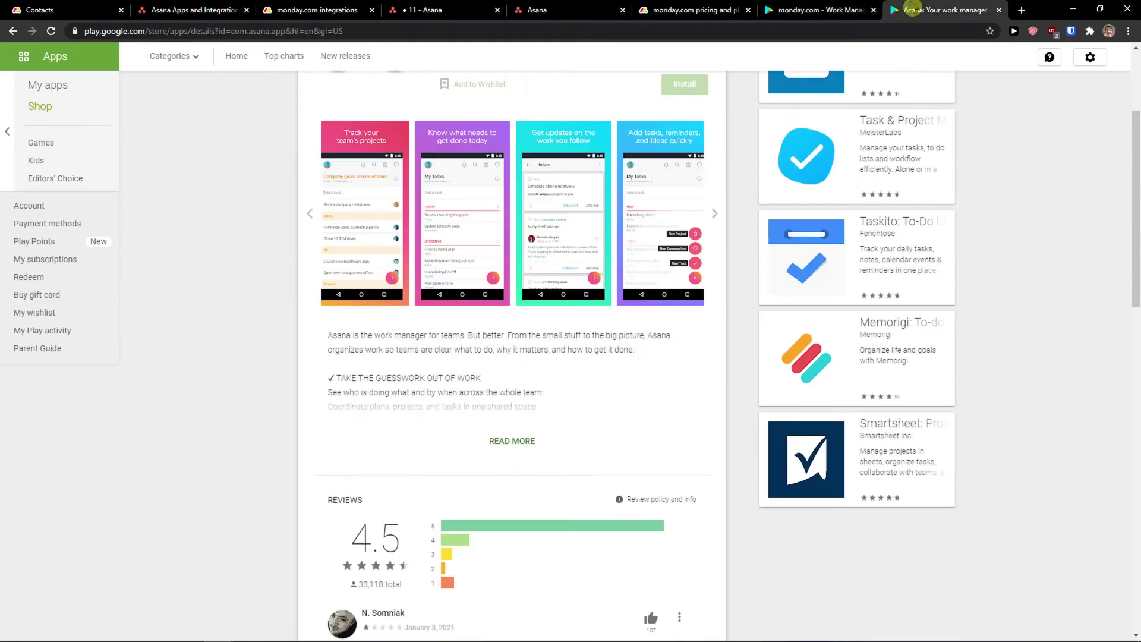
pyautogui.scroll(-2, 1026, 237)
pyautogui.scroll(3, 1023, 256)
pyautogui.scroll(1, 1022, 256)
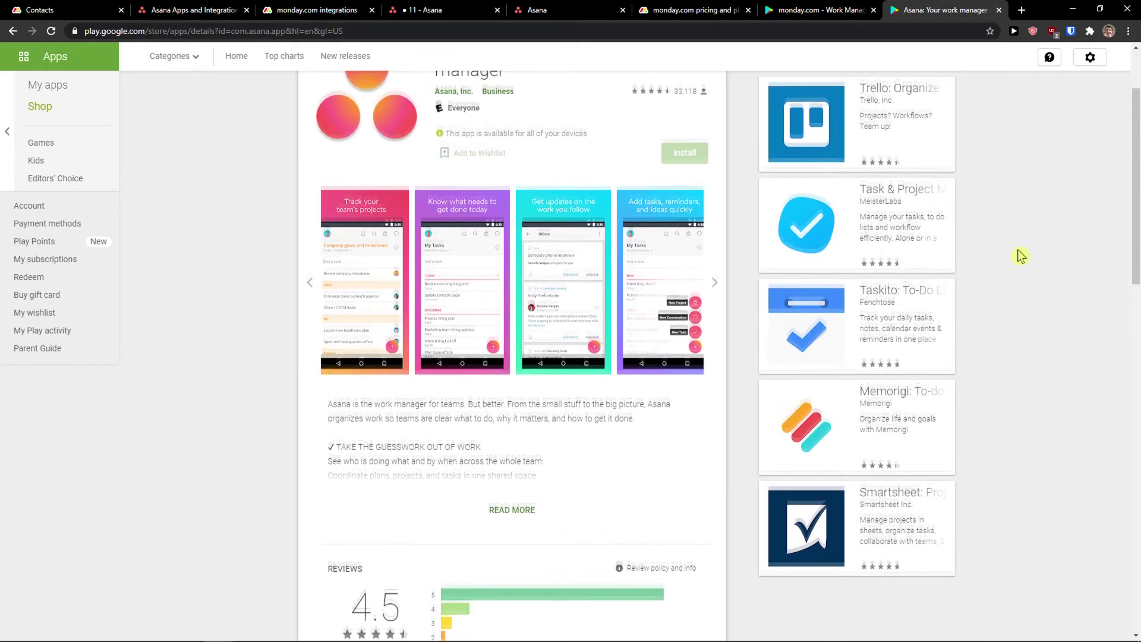
# - Flip between the two listings once more, then return to the monday.com Contacts chart board
pyautogui.click(845, 10)
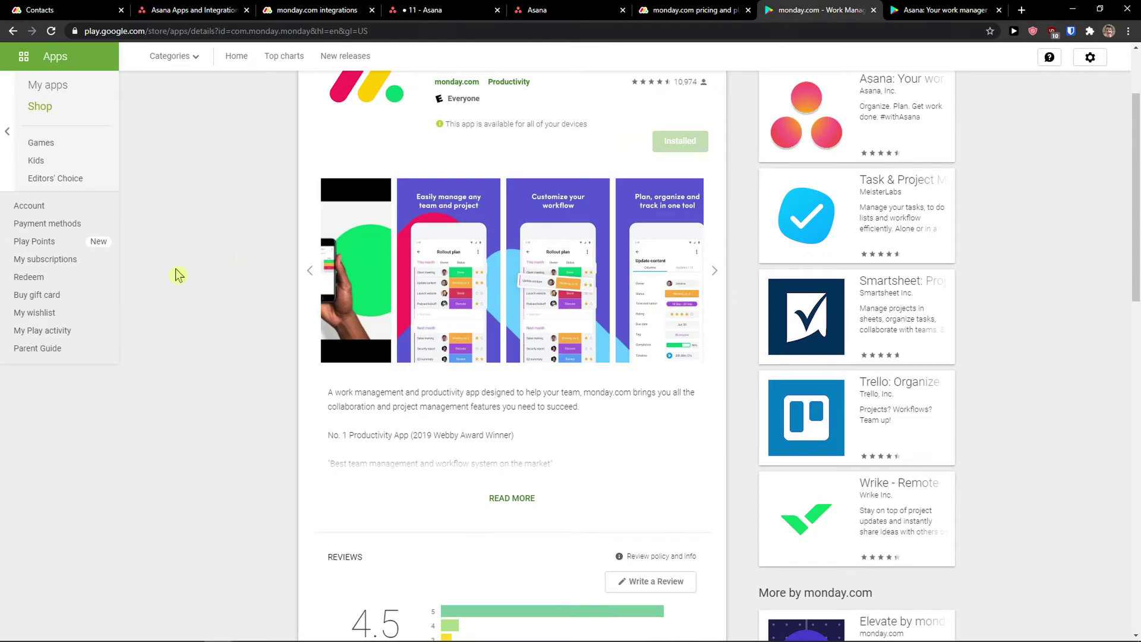
pyautogui.scroll(1, 252, 366)
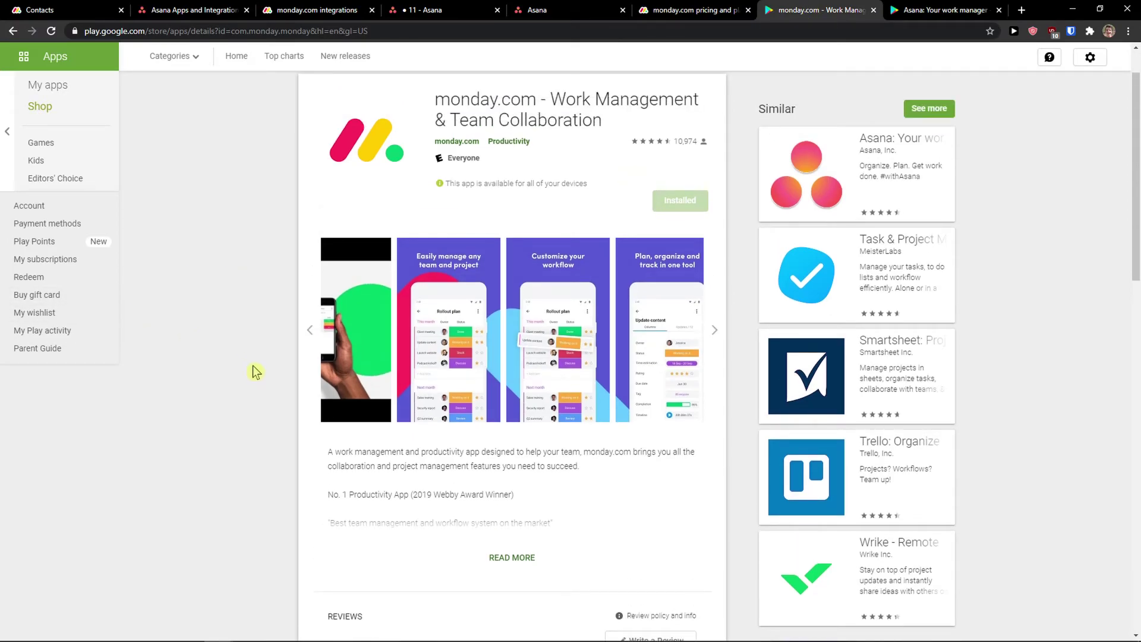
pyautogui.click(942, 9)
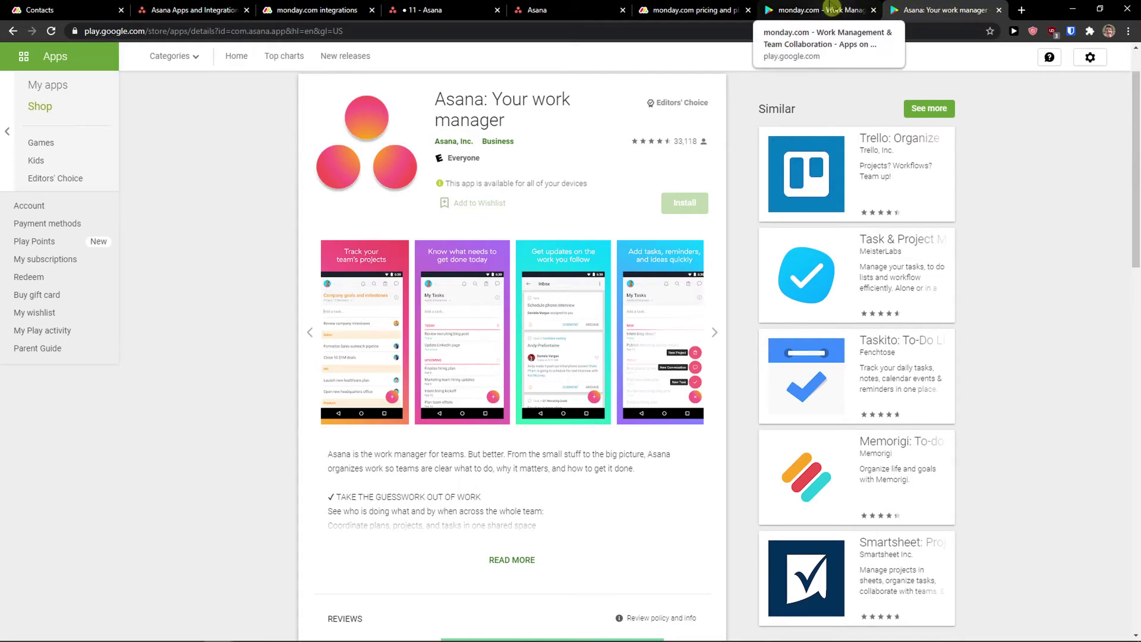
pyautogui.click(832, 7)
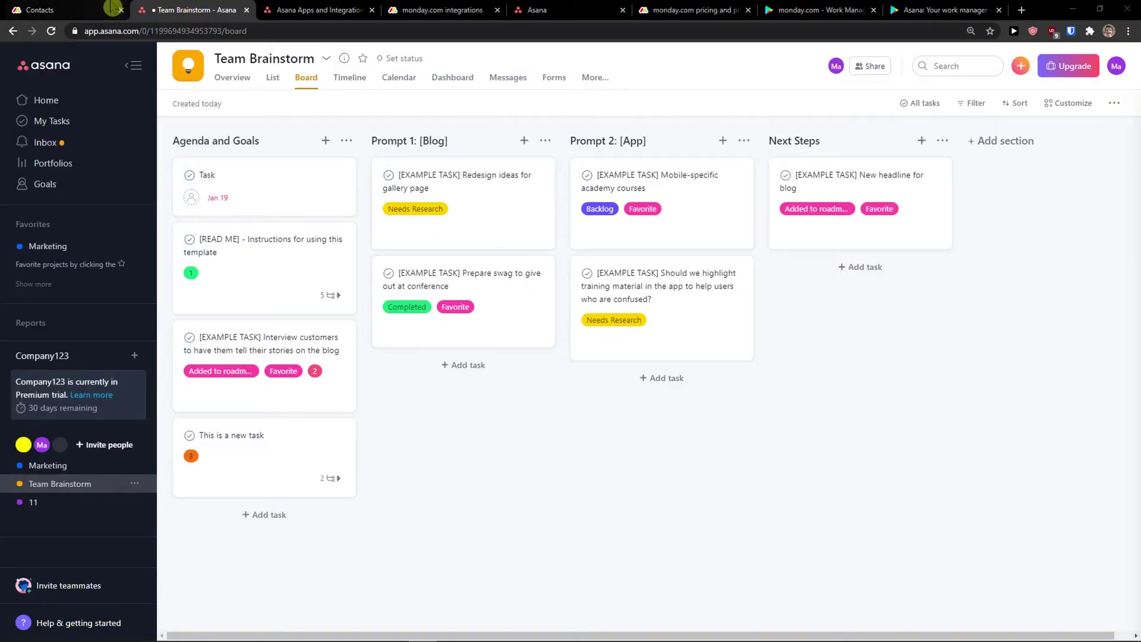
pyautogui.click(113, 7)
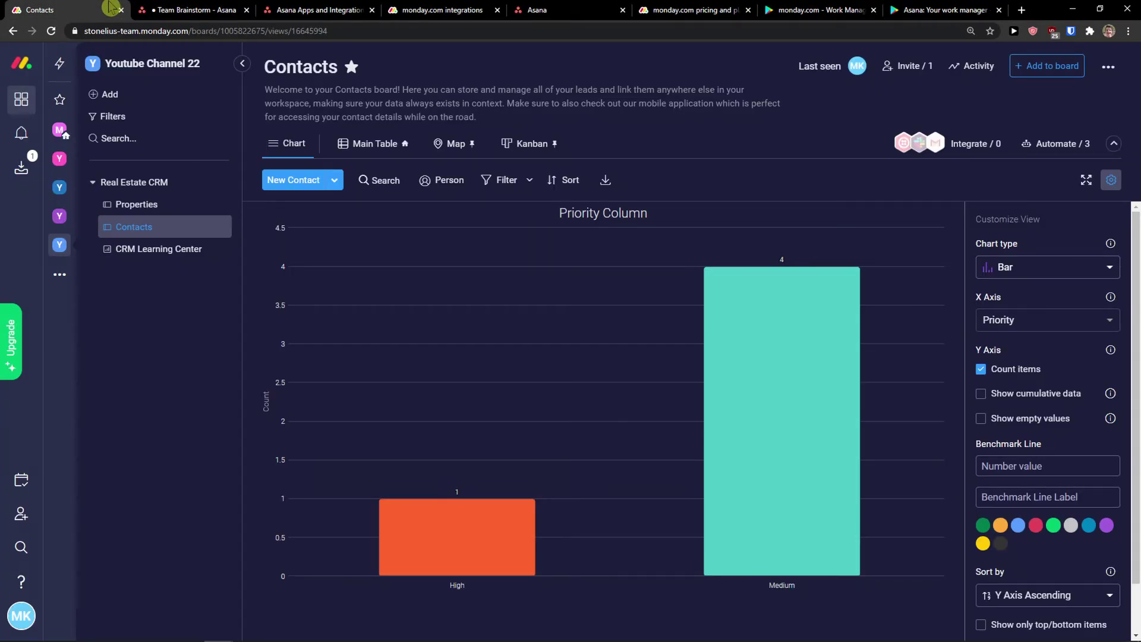
pyautogui.click(206, 7)
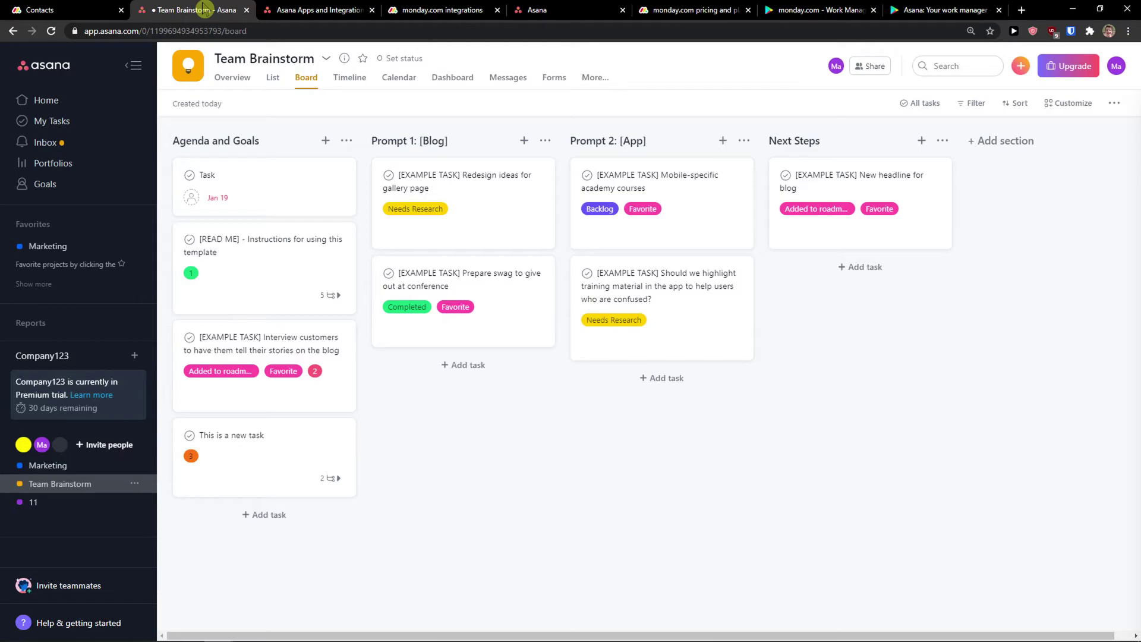
pyautogui.click(65, 9)
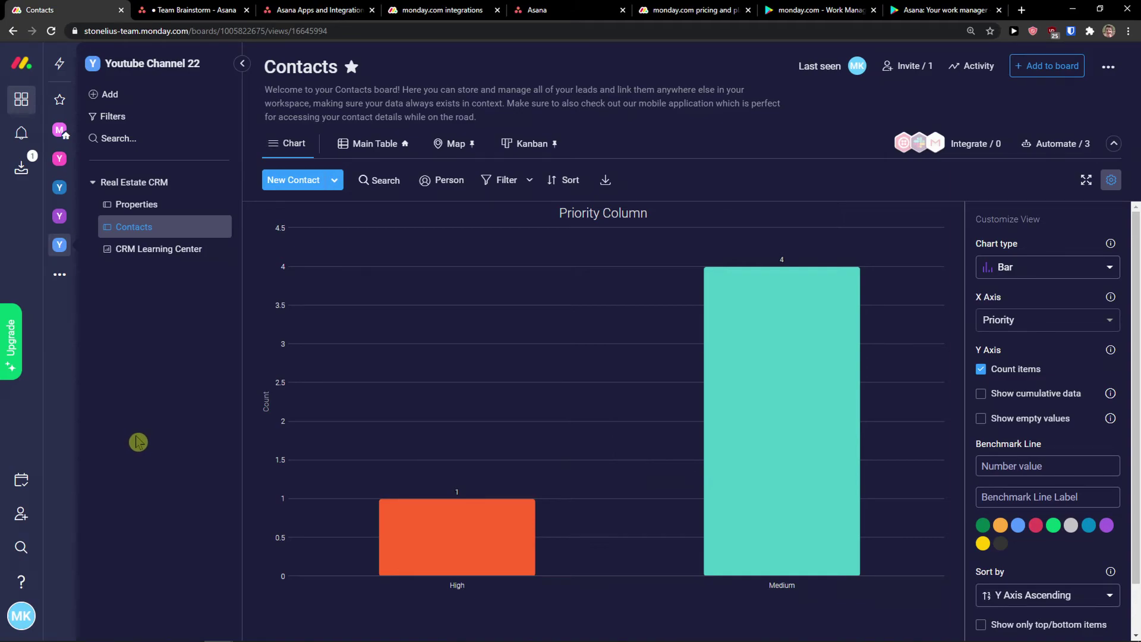
pyautogui.click(153, 208)
# - View the Properties board as a Timeline, then as the Main Table
pyautogui.click(458, 122)
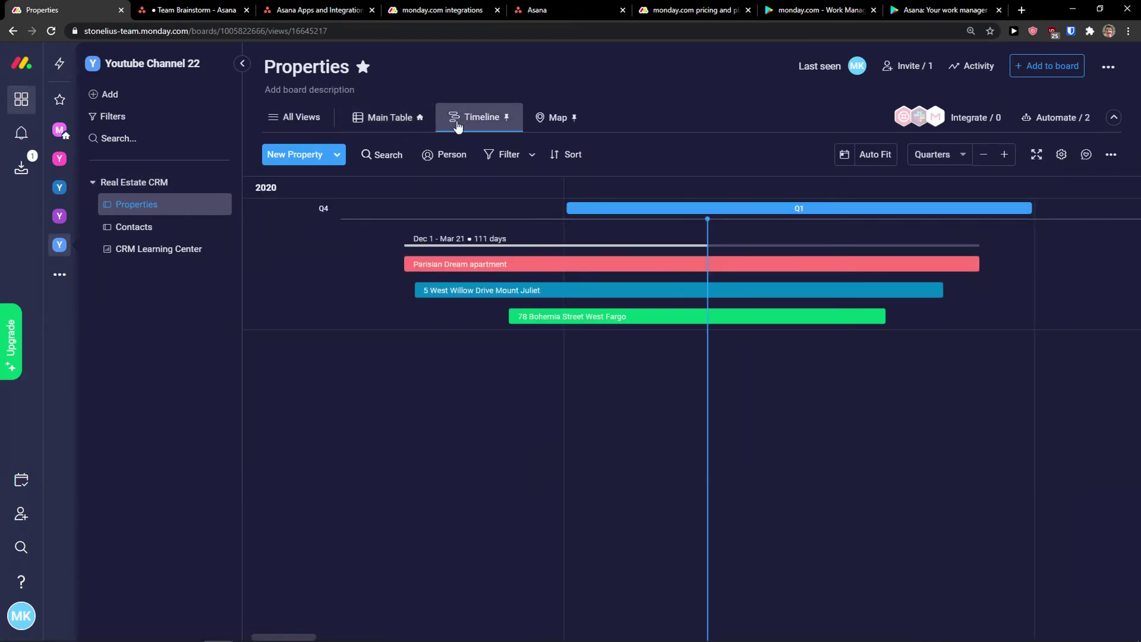
pyautogui.click(386, 119)
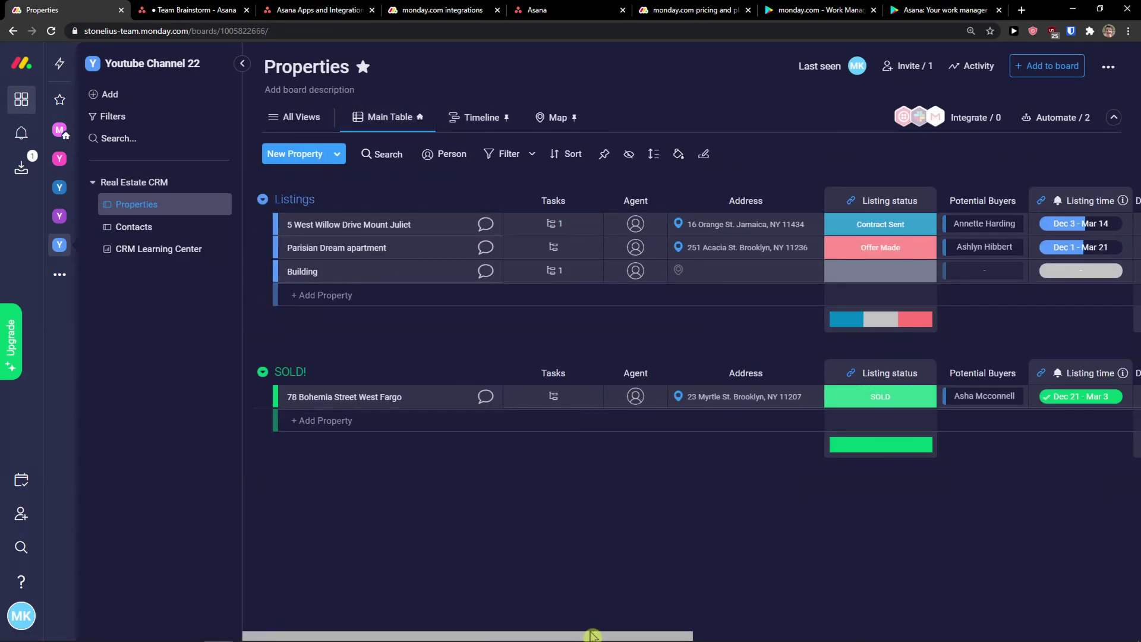
pyautogui.moveTo(592, 636); pyautogui.dragTo(1050, 604)
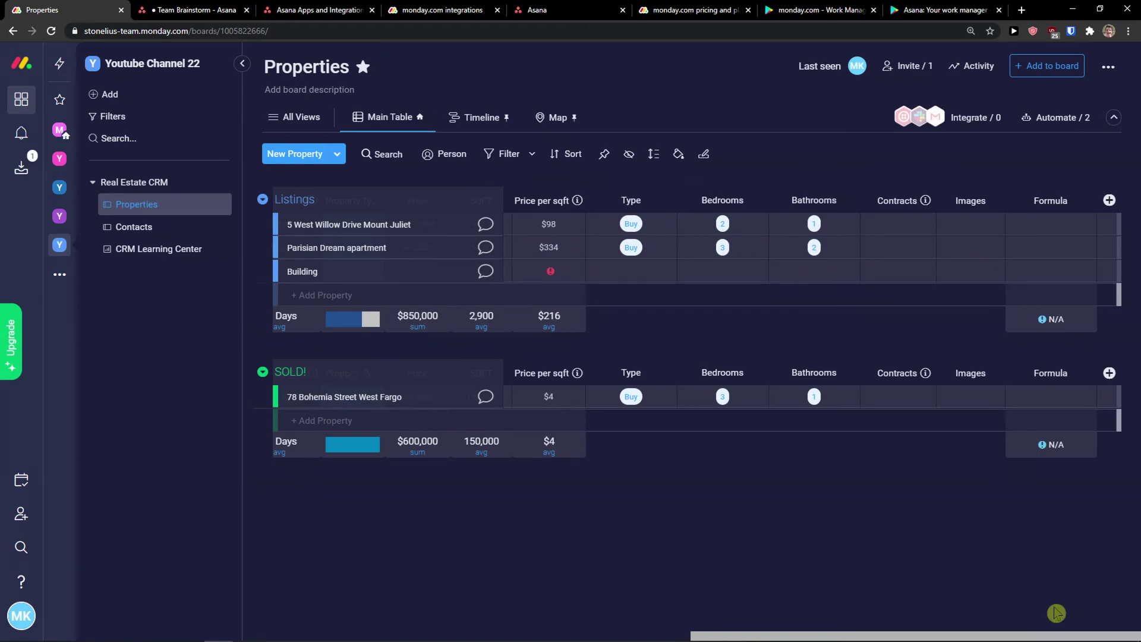
# - Browse the More columns catalogue of column types, close it, and switch to Asana
pyautogui.click(1109, 200)
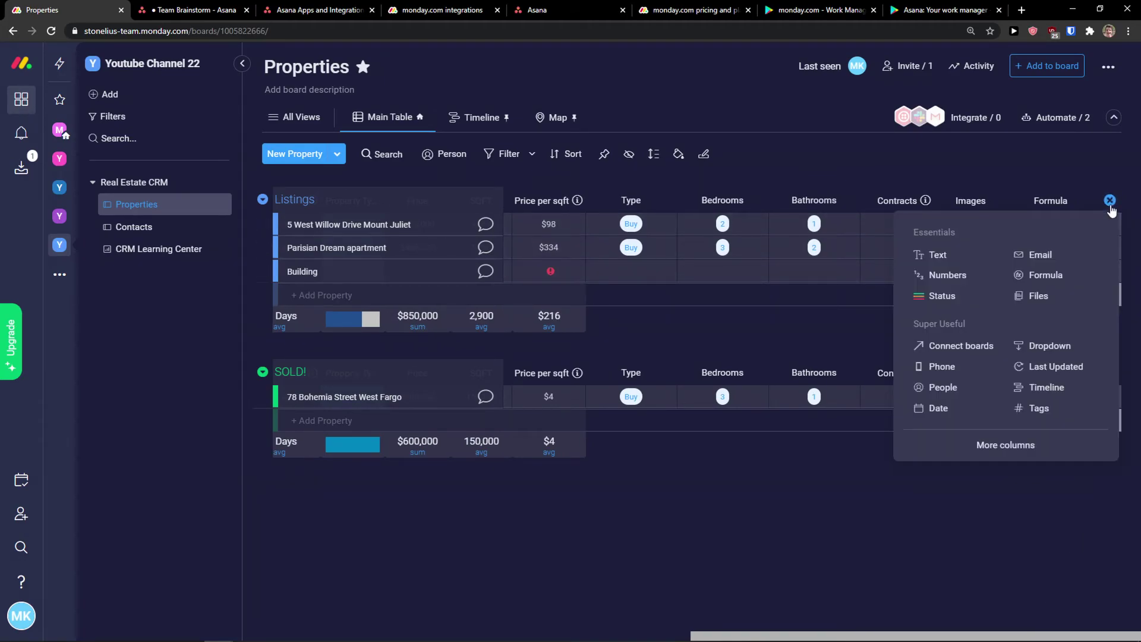
pyautogui.click(1000, 446)
pyautogui.scroll(-2, 784, 376)
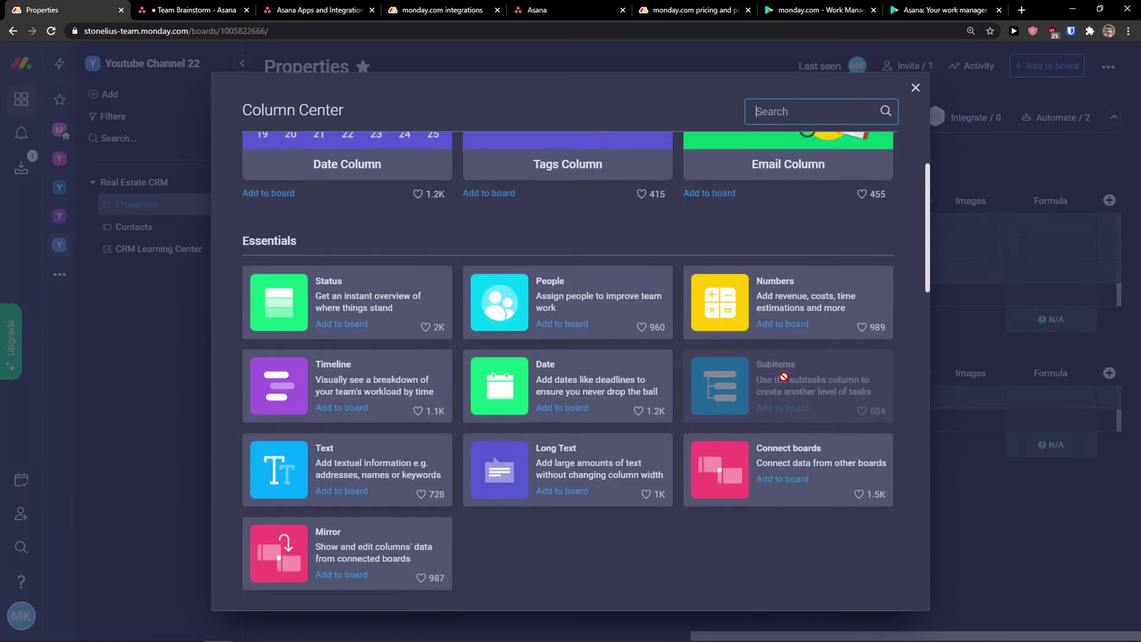
pyautogui.scroll(-2, 784, 377)
pyautogui.click(916, 87)
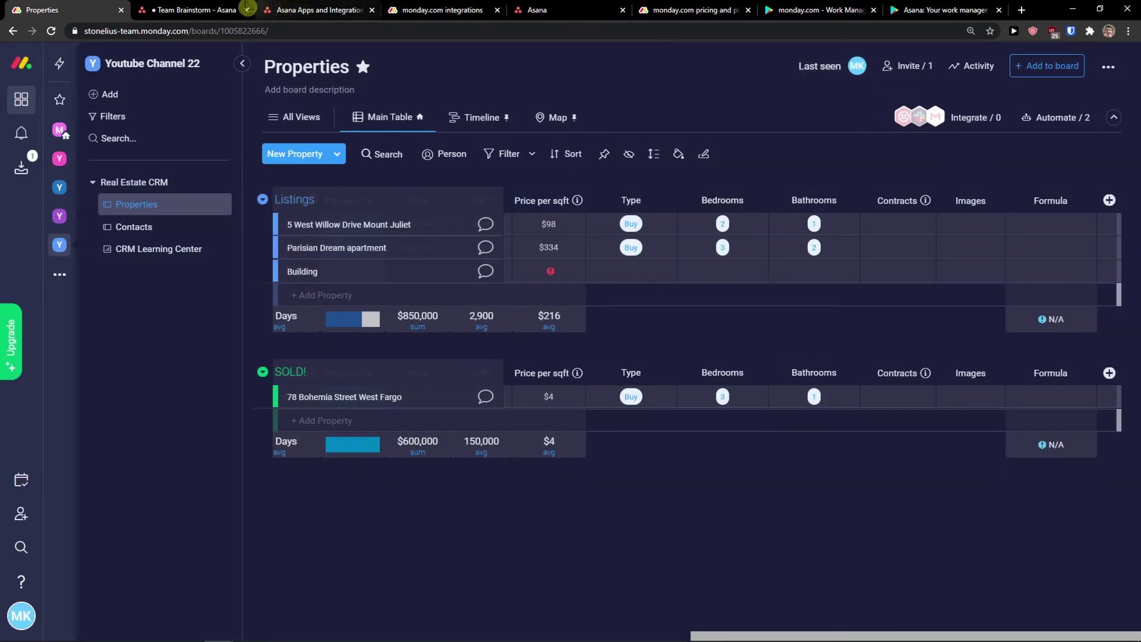
pyautogui.click(248, 8)
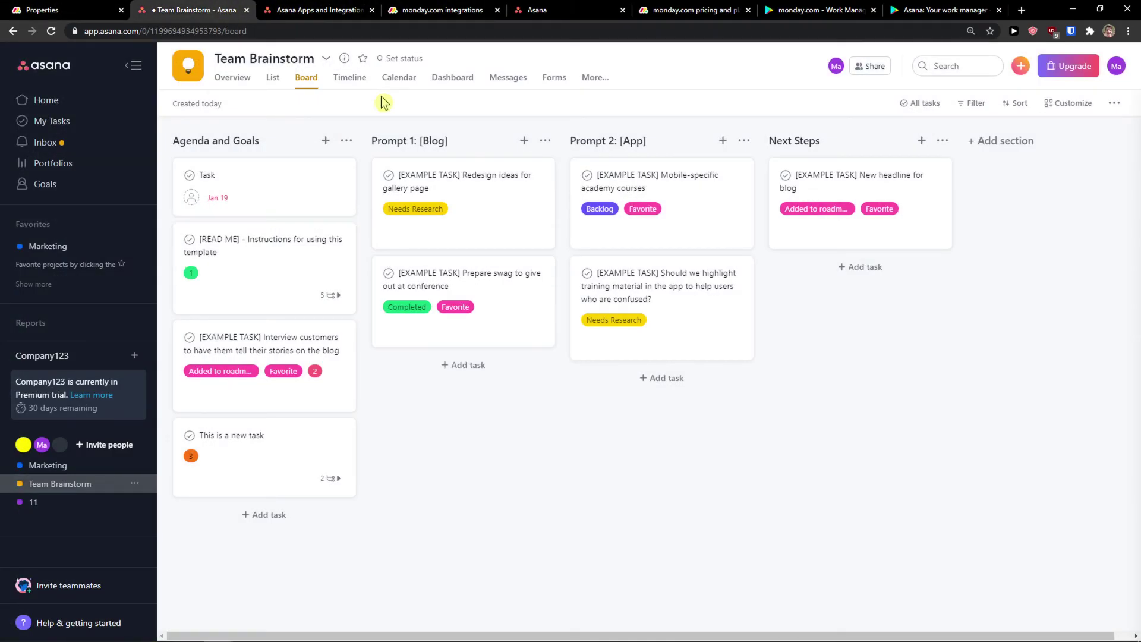
# - Alternate between Asana's Team Brainstorm board and monday.com's Properties table, ending on Properties
pyautogui.click(42, 9)
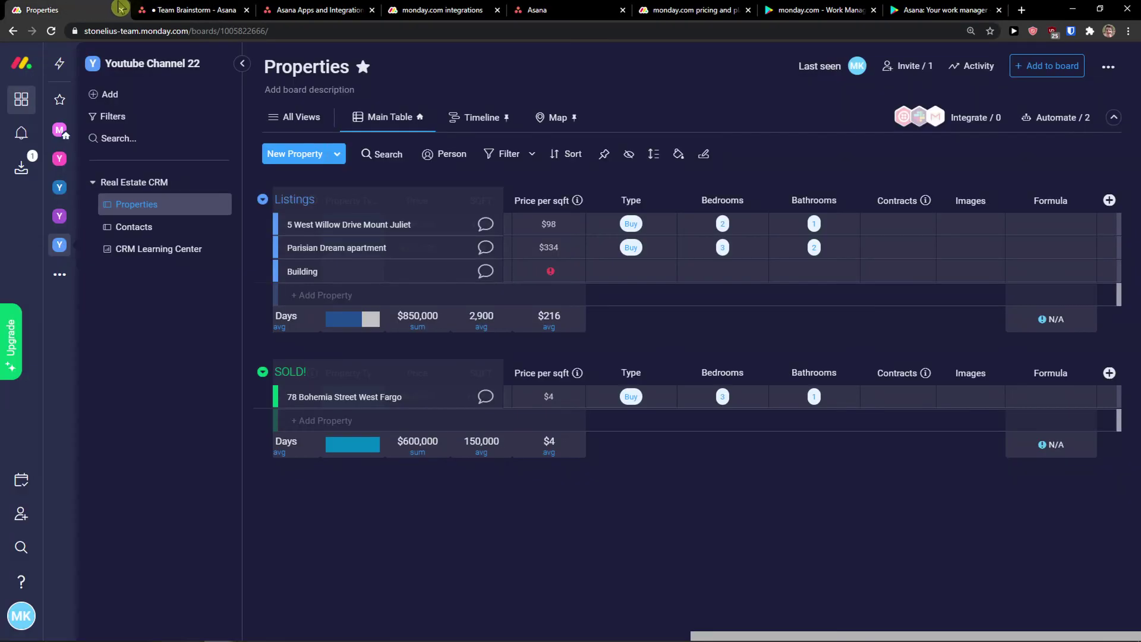
pyautogui.click(185, 8)
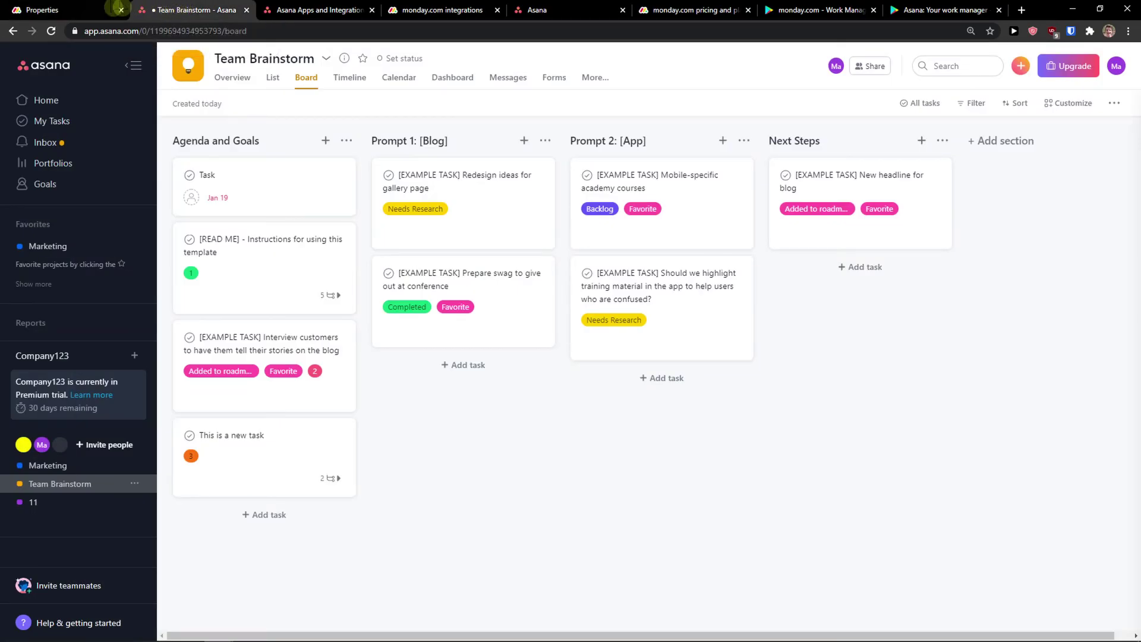
pyautogui.click(98, 7)
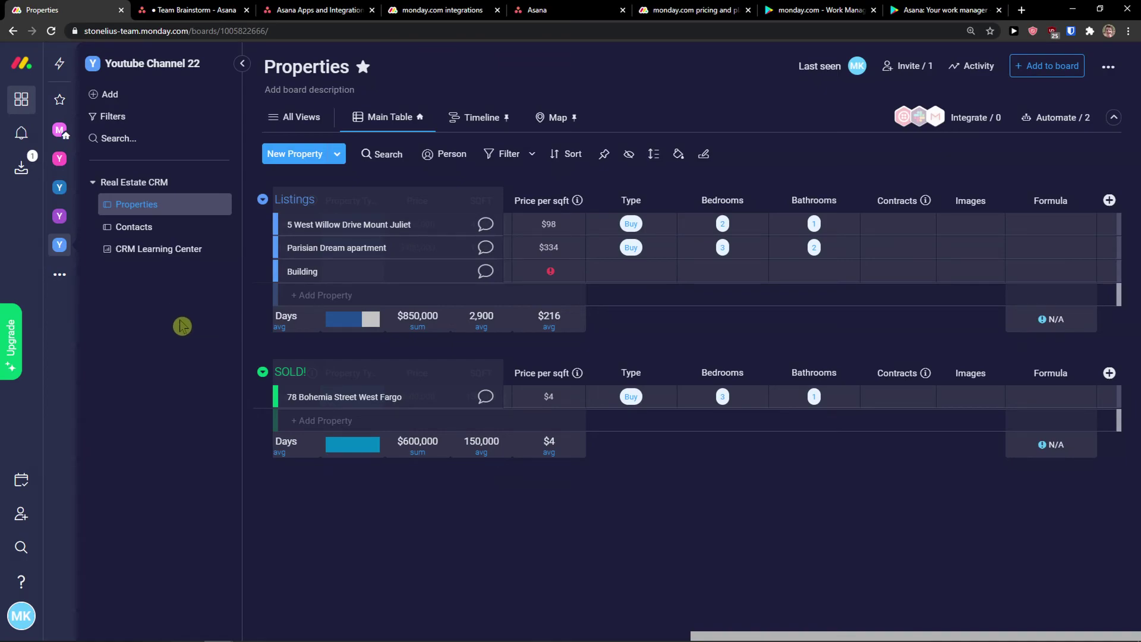
pyautogui.click(184, 10)
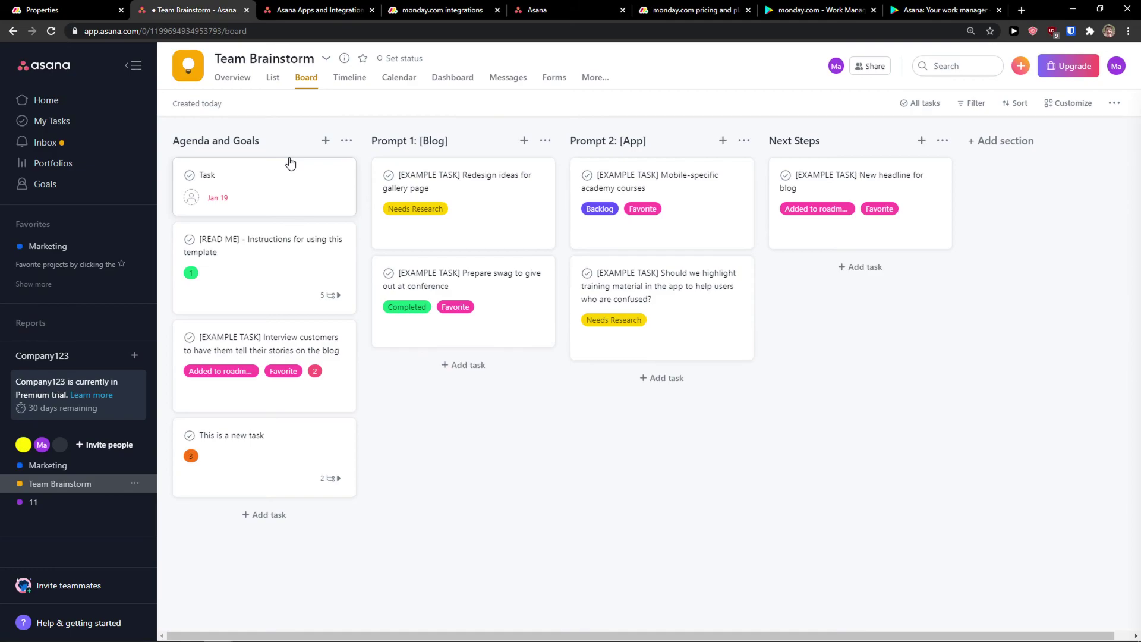
pyautogui.click(65, 10)
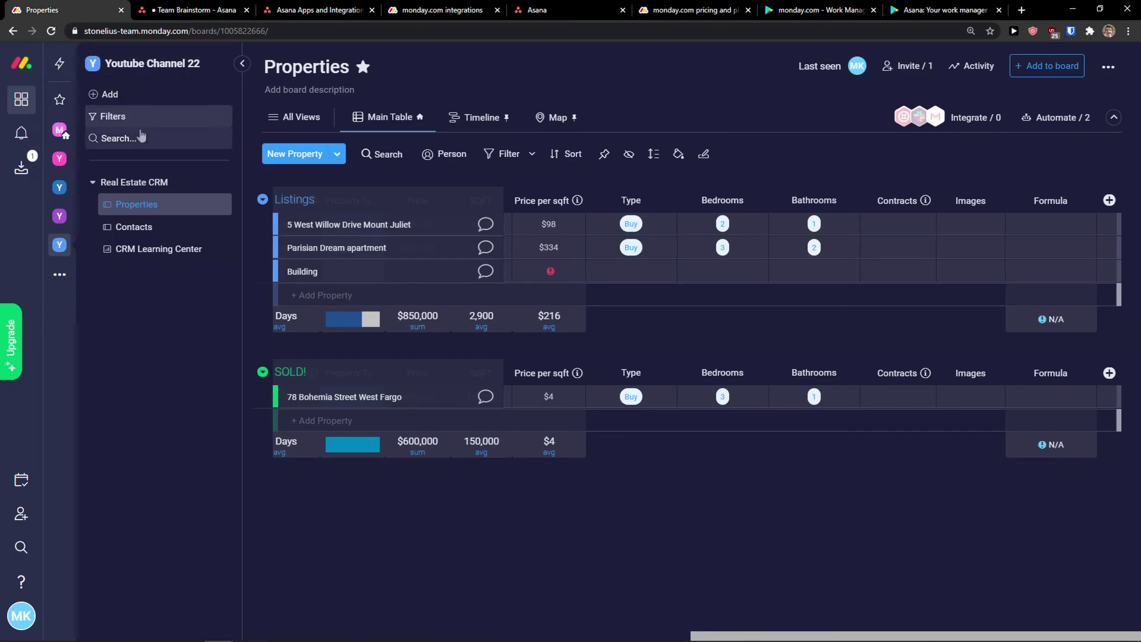